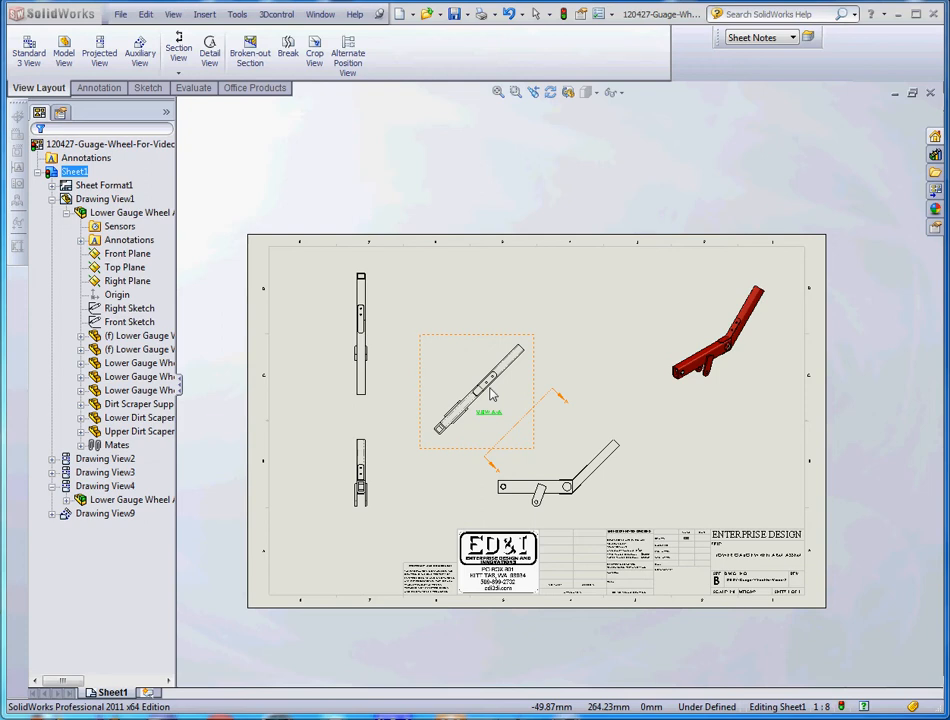
# Step: Move the front view, together with the top view aligned above it, closer to the sheet's left border
pyautogui.scroll(-5, 389, 336)
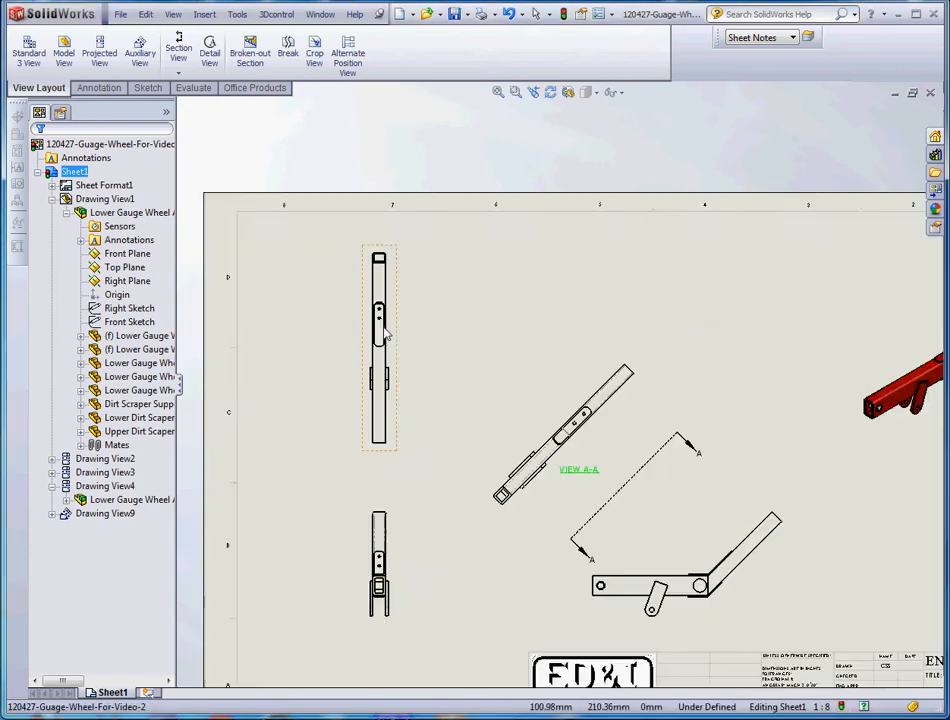
pyautogui.click(424, 275)
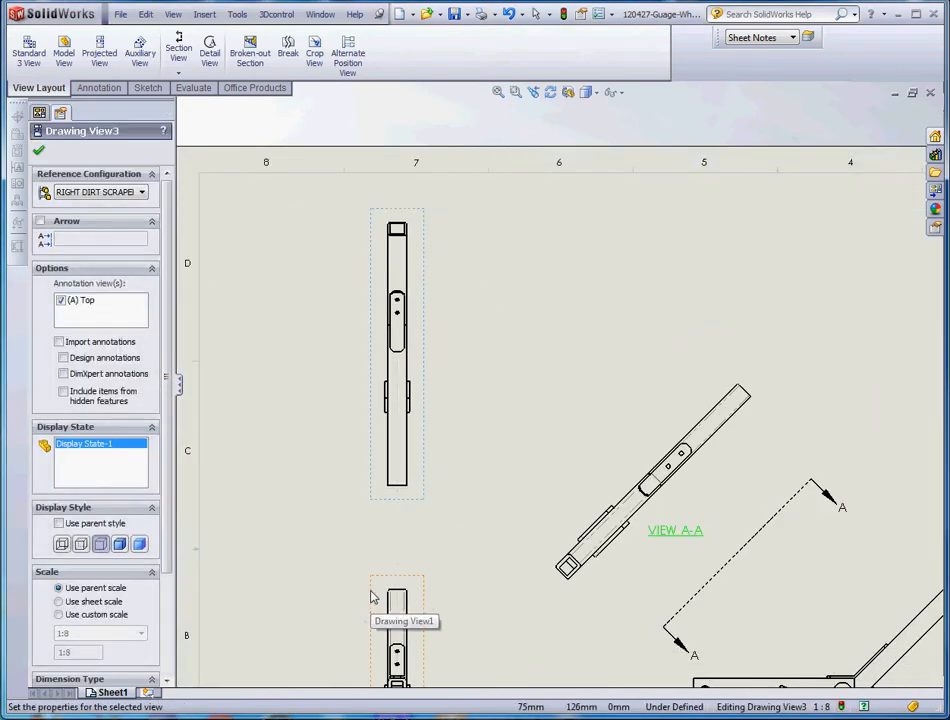
pyautogui.moveTo(392, 621)
pyautogui.mouseDown()
pyautogui.moveTo(271, 594)
pyautogui.moveTo(286, 592)
pyautogui.mouseUp()
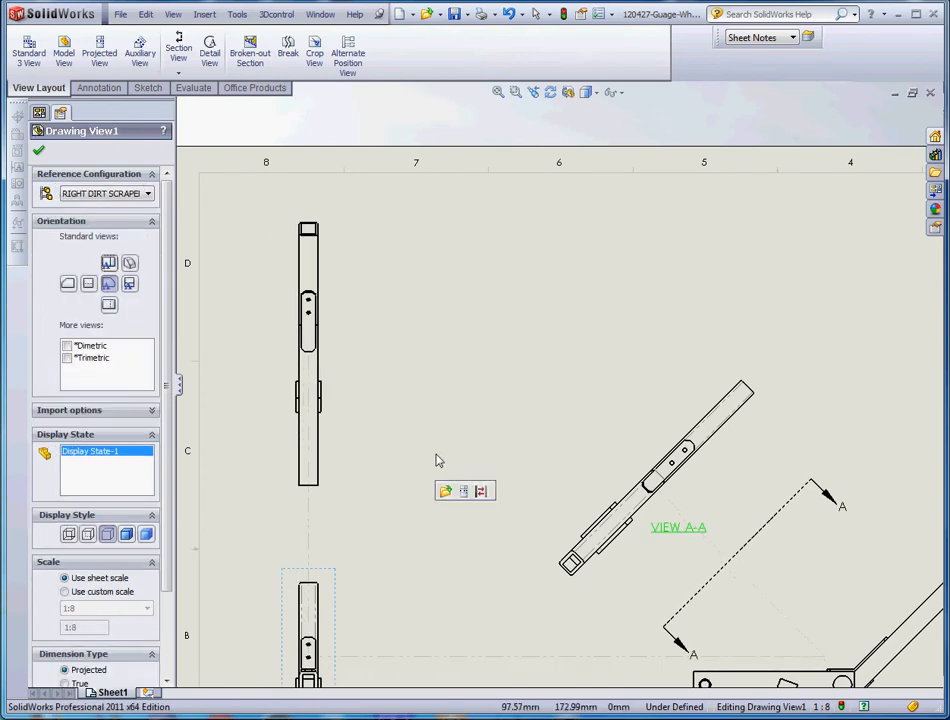
pyautogui.scroll(1, 420, 314)
pyautogui.scroll(-3, 399, 335)
pyautogui.scroll(1, 407, 342)
pyautogui.scroll(4, 456, 418)
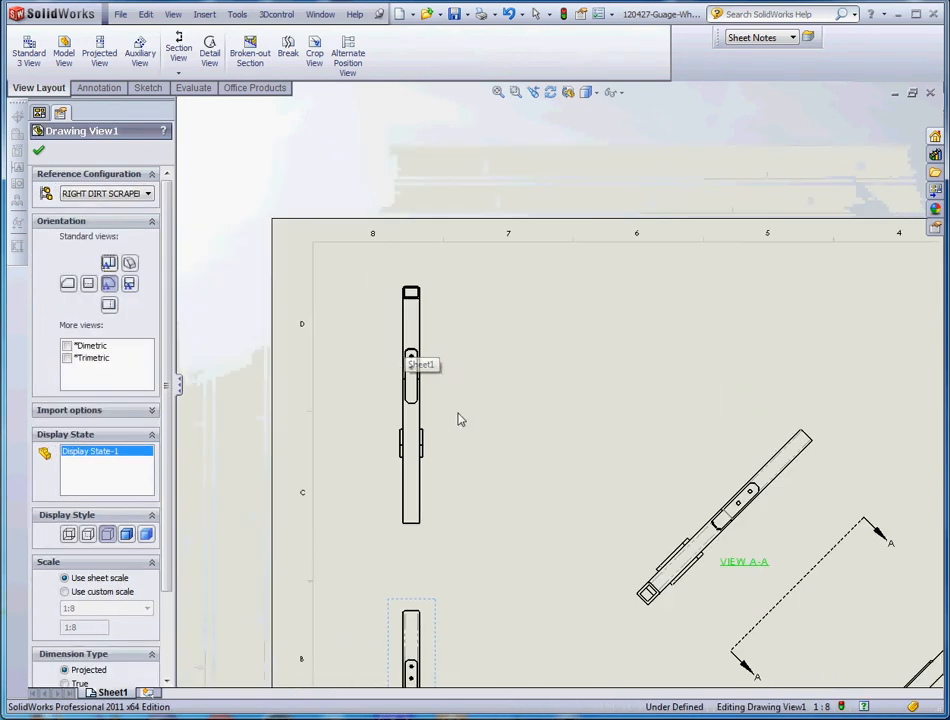
pyautogui.scroll(-1, 490, 460)
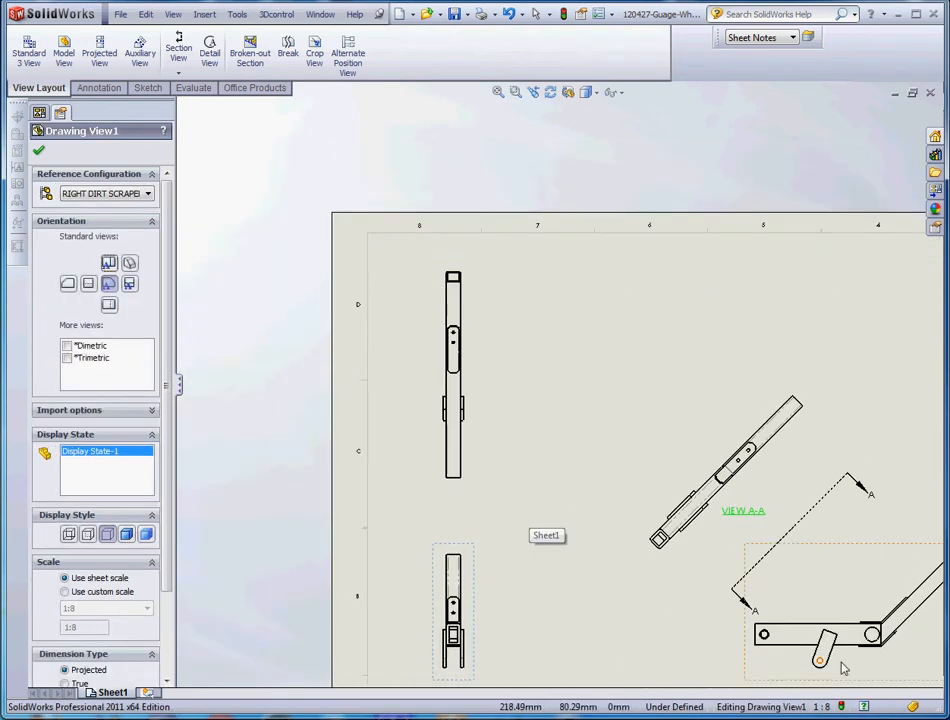
# Step: Set the side view of the bent arm to display Tangent Edges With Font
pyautogui.scroll(2, 800, 610)
pyautogui.scroll(-4, 730, 510)
pyautogui.scroll(2, 618, 438)
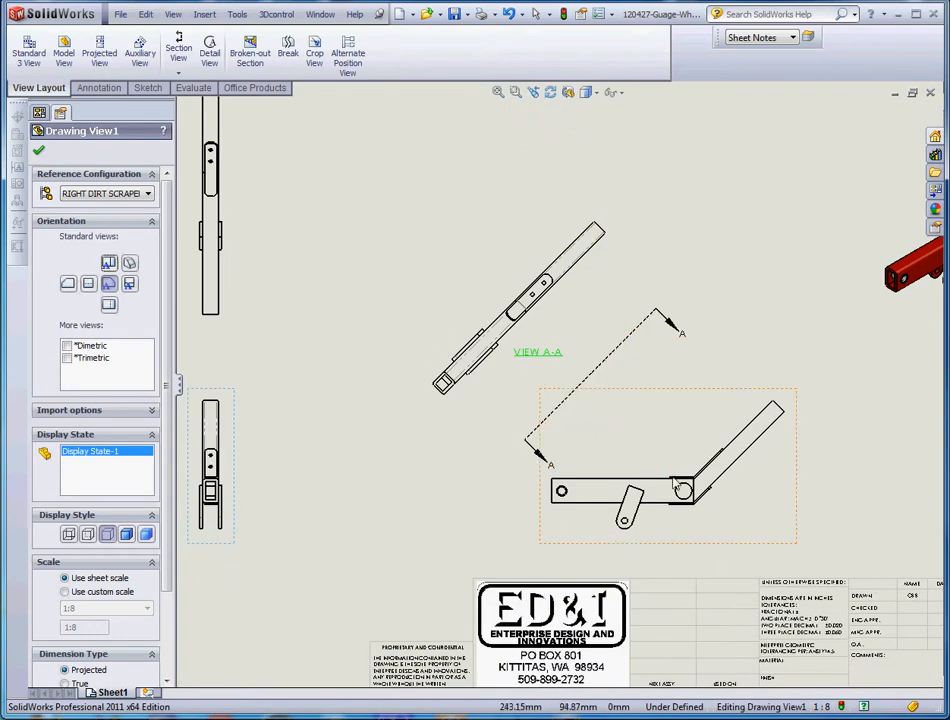
pyautogui.scroll(-3, 753, 449)
pyautogui.click(774, 483)
pyautogui.rightClick(768, 485)
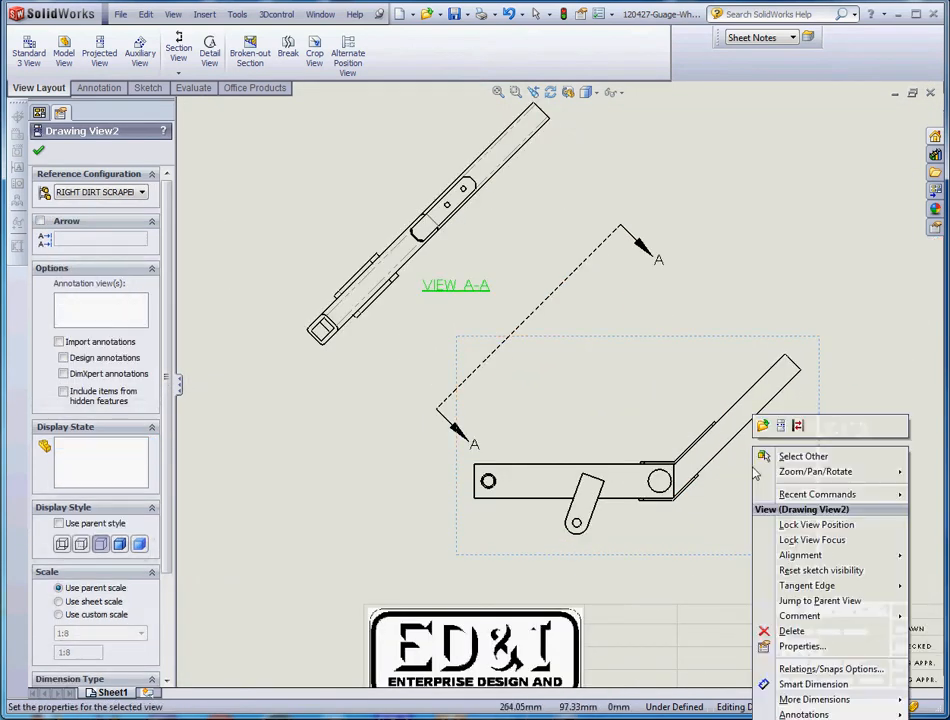
pyautogui.moveTo(807, 587)
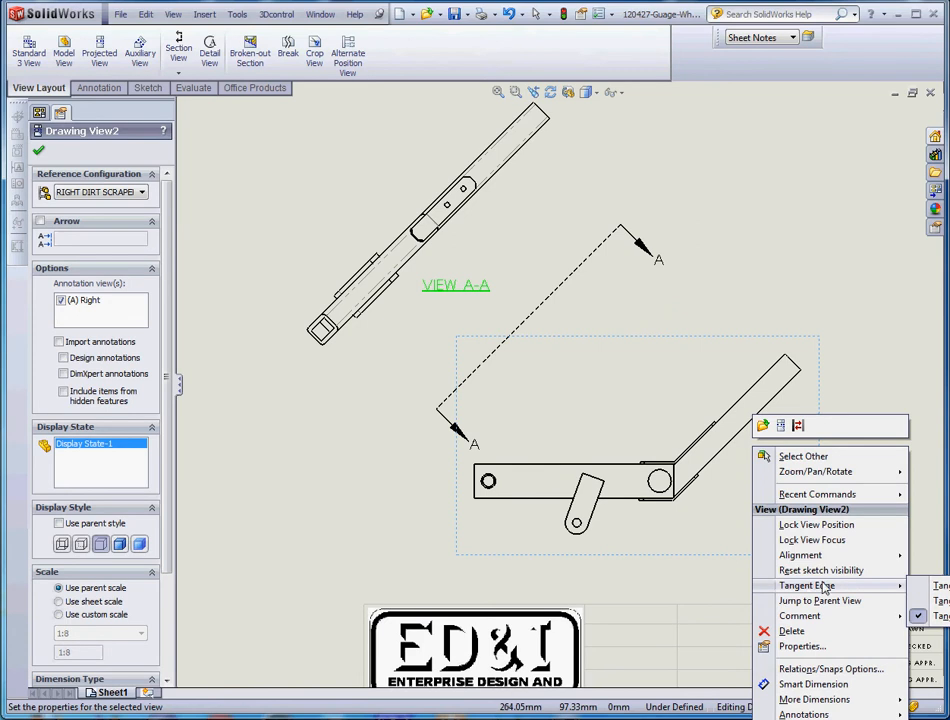
pyautogui.click(940, 600)
pyautogui.click(844, 536)
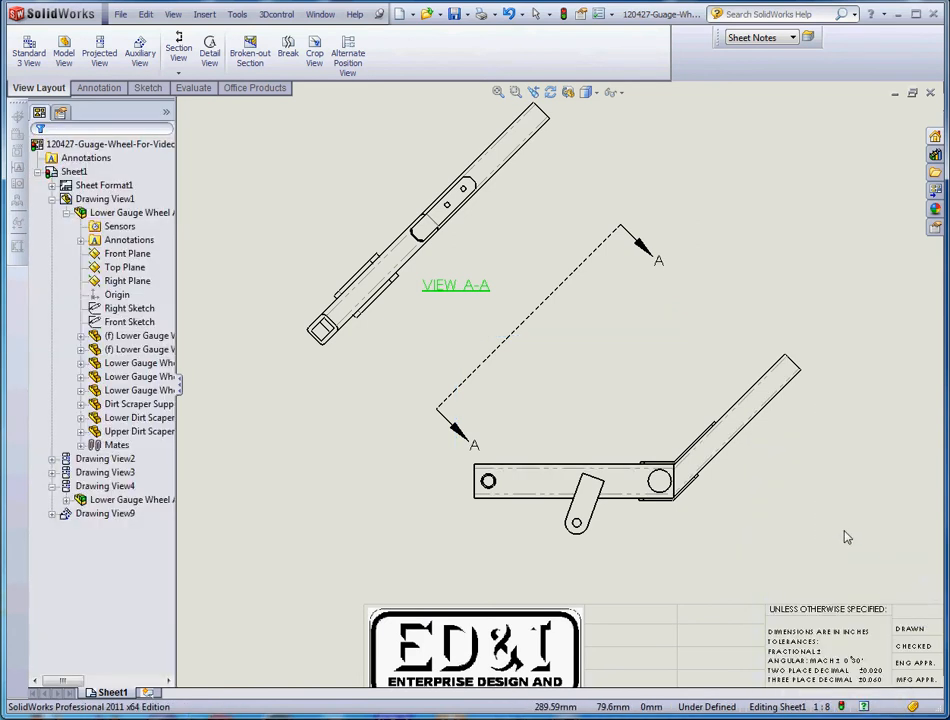
# Step: Set the top view in the sheet's upper-left area to display Tangent Edges With Font
pyautogui.scroll(3, 399, 260)
pyautogui.scroll(-2, 410, 330)
pyautogui.click(402, 329)
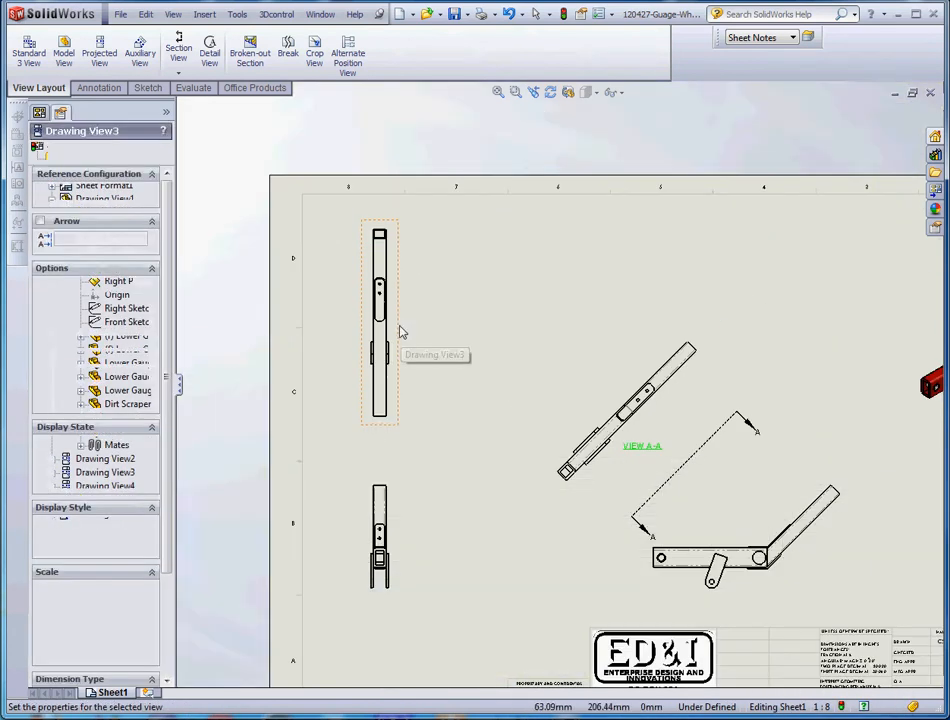
pyautogui.rightClick(401, 329)
pyautogui.moveTo(535, 467)
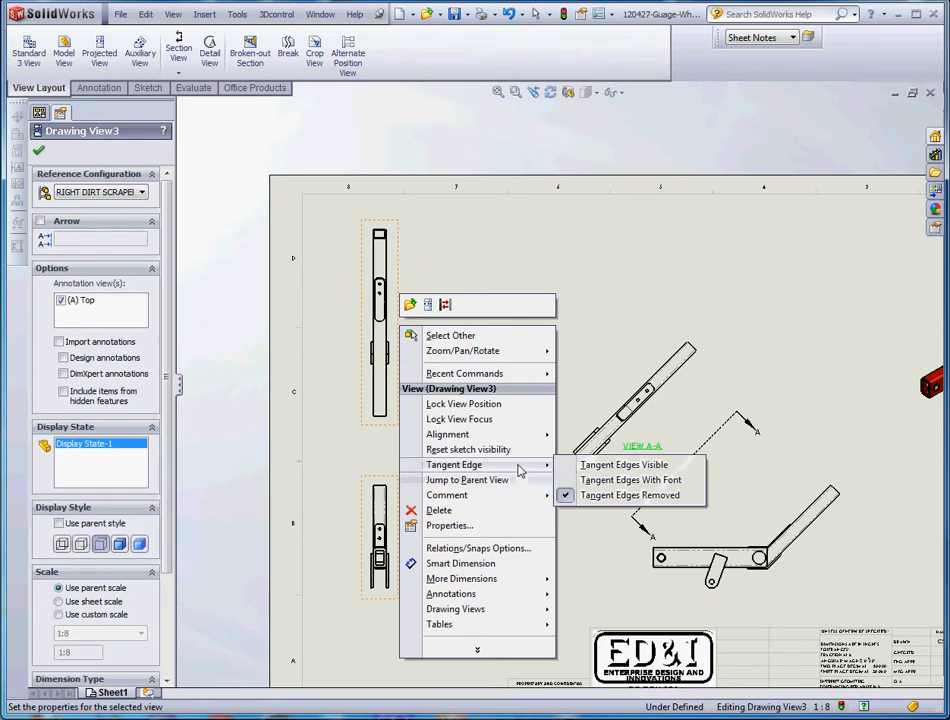
pyautogui.click(673, 481)
pyautogui.click(418, 312)
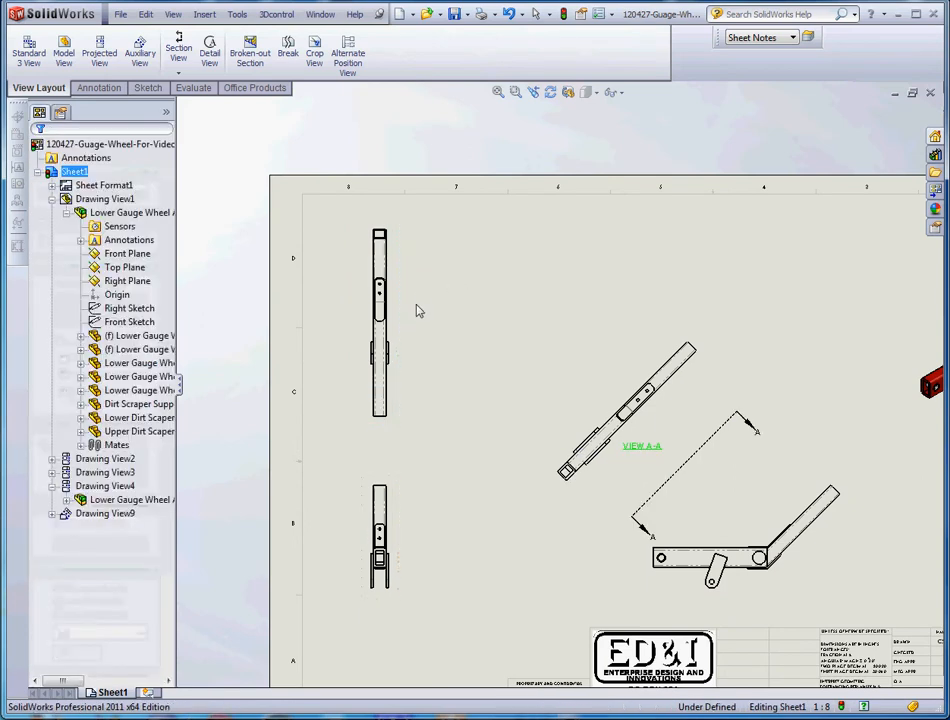
pyautogui.scroll(3, 440, 320)
pyautogui.scroll(-4, 519, 357)
pyautogui.scroll(3, 636, 384)
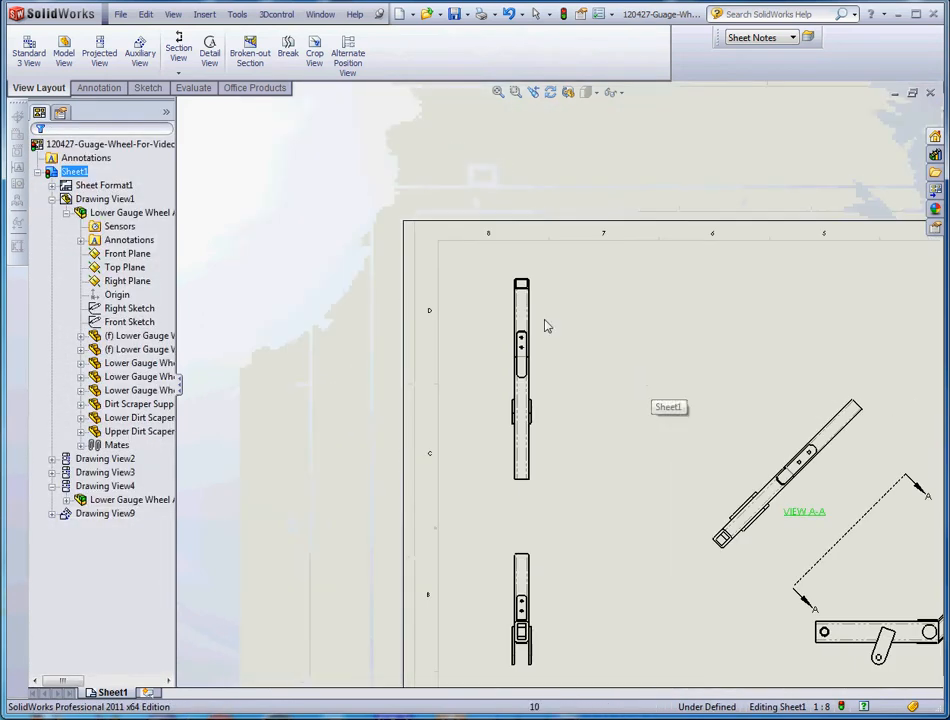
pyautogui.click(173, 52)
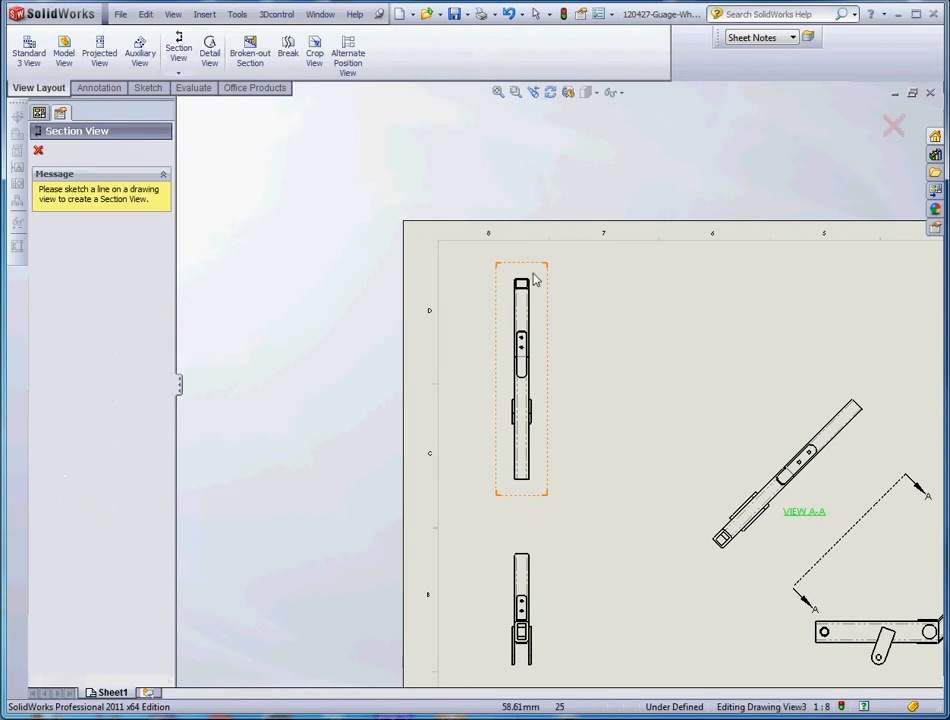
pyautogui.scroll(-5, 549, 316)
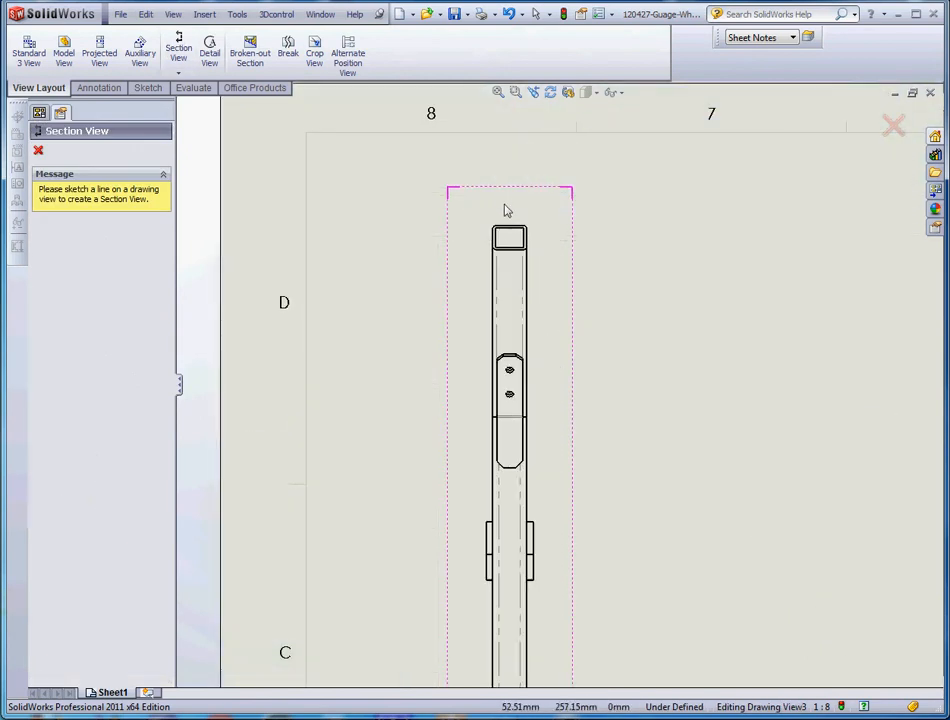
pyautogui.moveTo(502, 196); pyautogui.dragTo(511, 227)
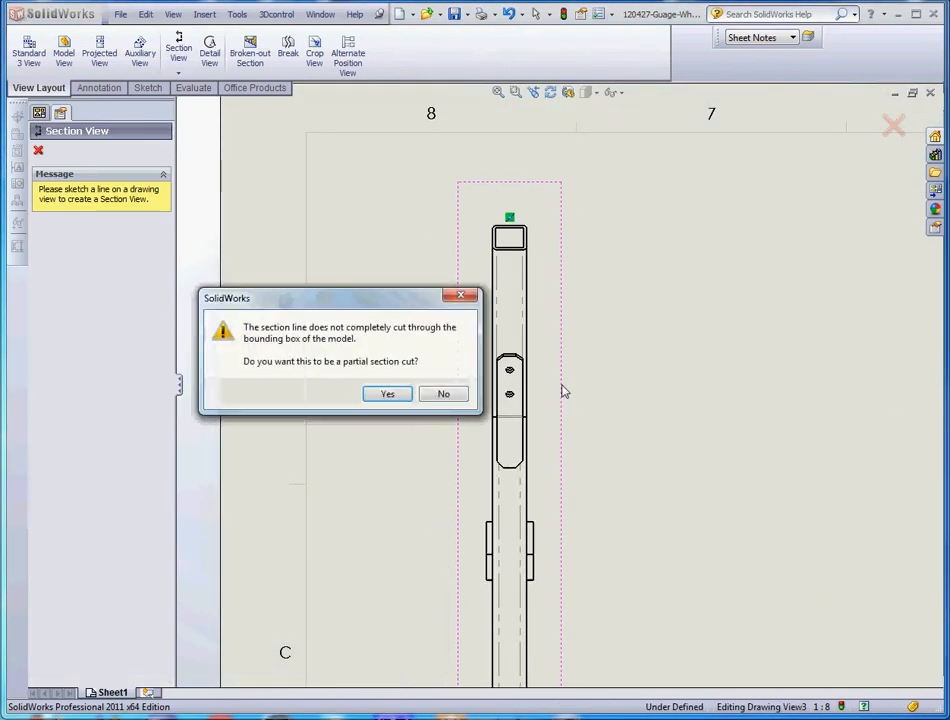
pyautogui.click(401, 396)
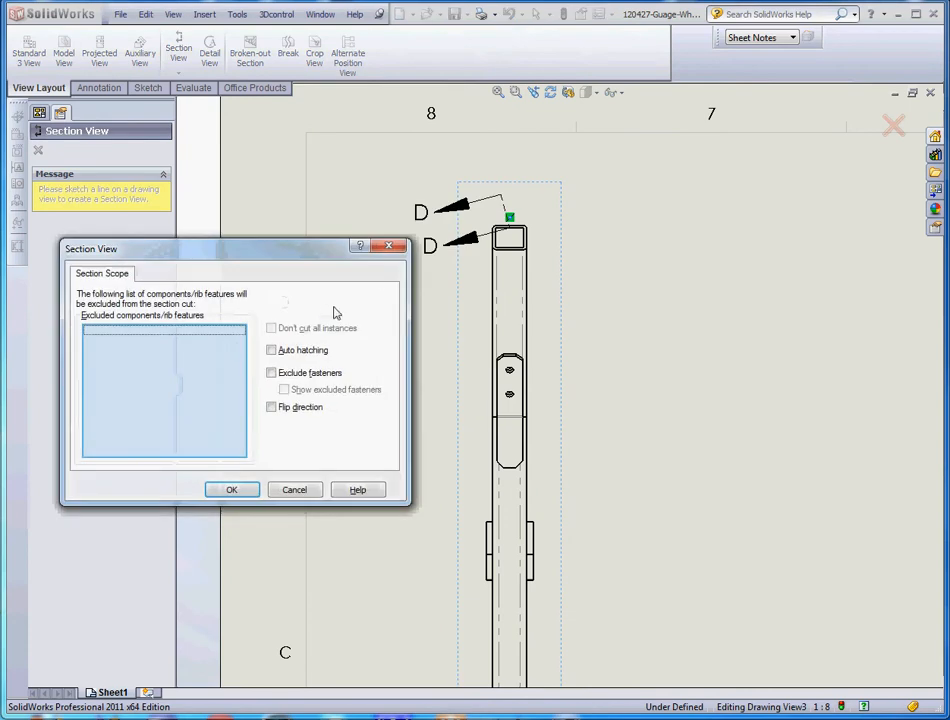
pyautogui.click(299, 491)
pyautogui.scroll(-3, 517, 222)
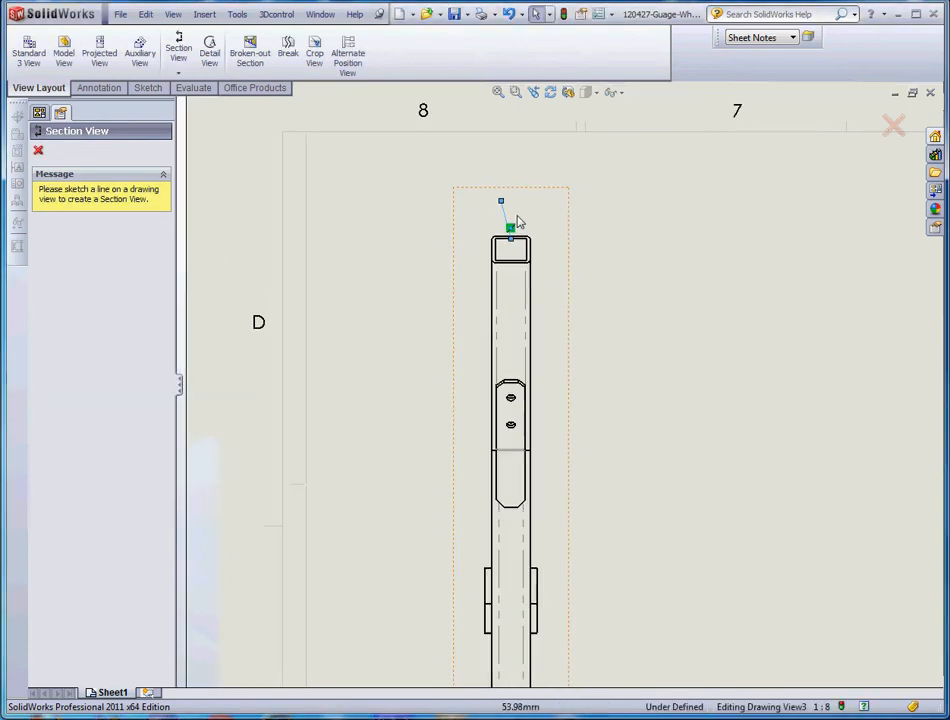
pyautogui.click(509, 260)
pyautogui.press('Delete')
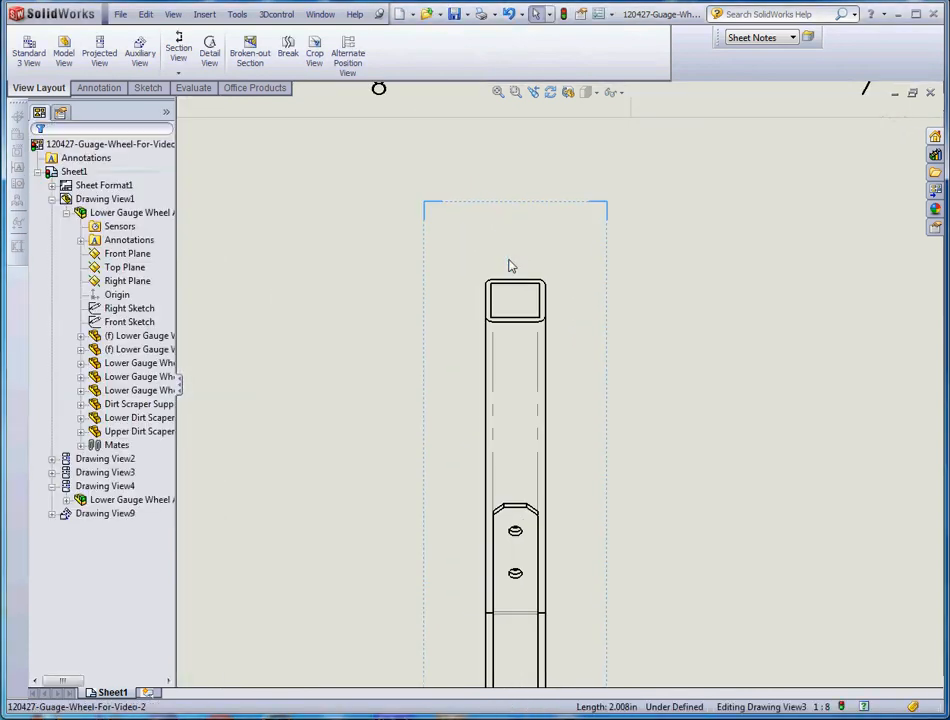
# Step: Create partial section view E-E from a vertical line through the upper part of the top view and place it to the right
pyautogui.click(178, 48)
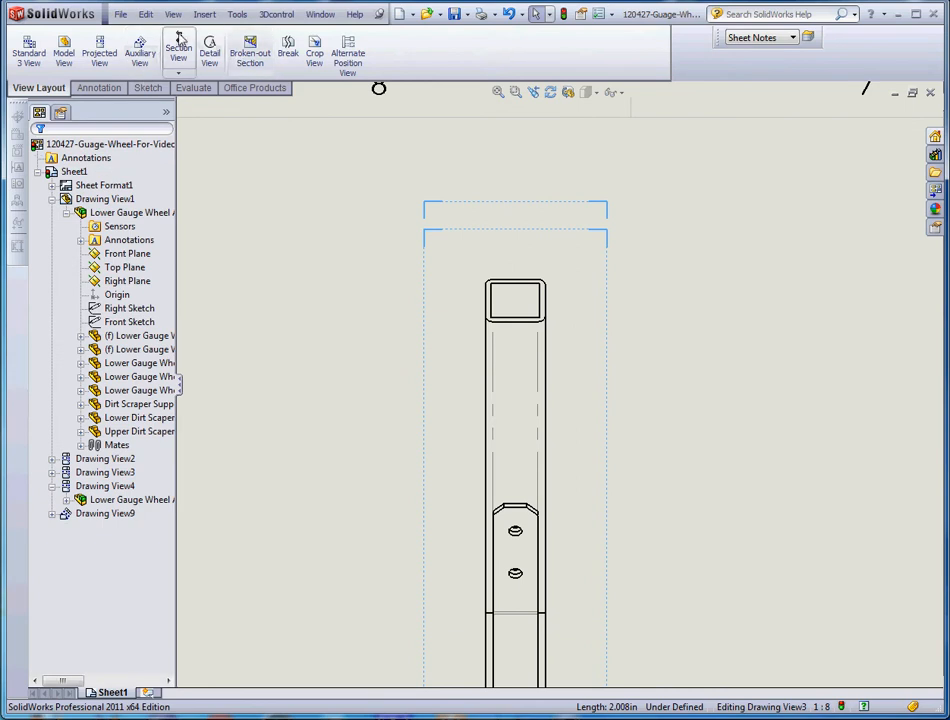
pyautogui.click(511, 244)
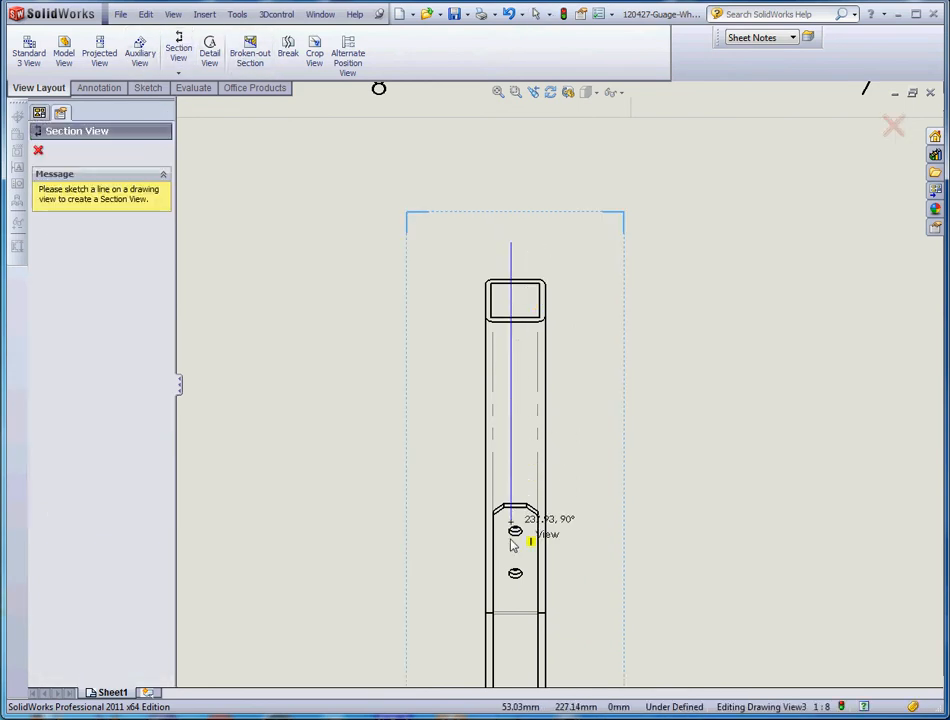
pyautogui.click(510, 665)
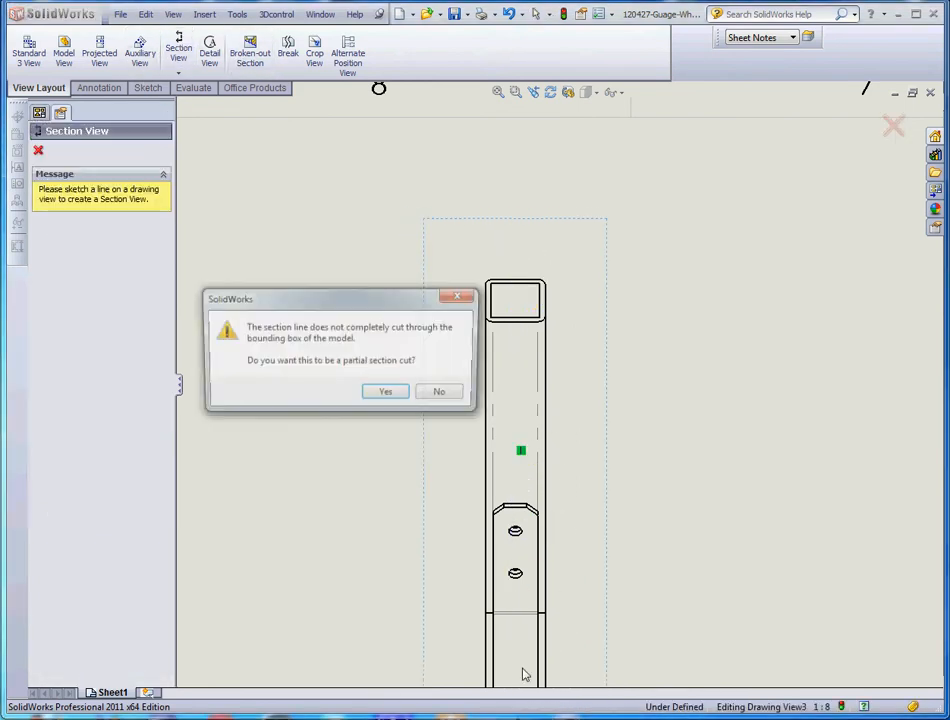
pyautogui.click(393, 397)
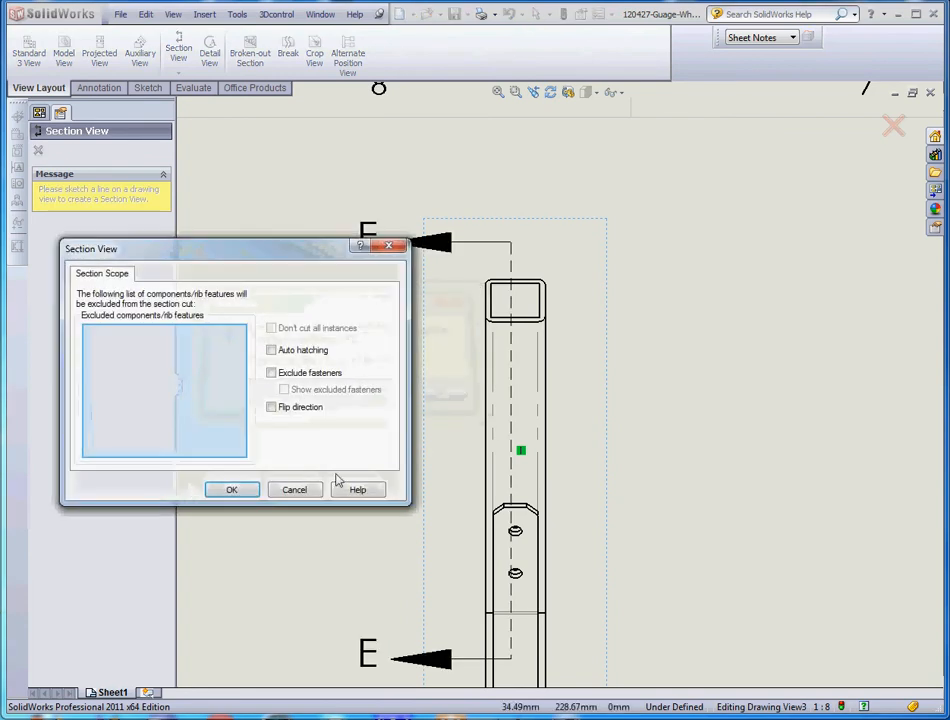
pyautogui.click(234, 489)
pyautogui.scroll(1, 506, 446)
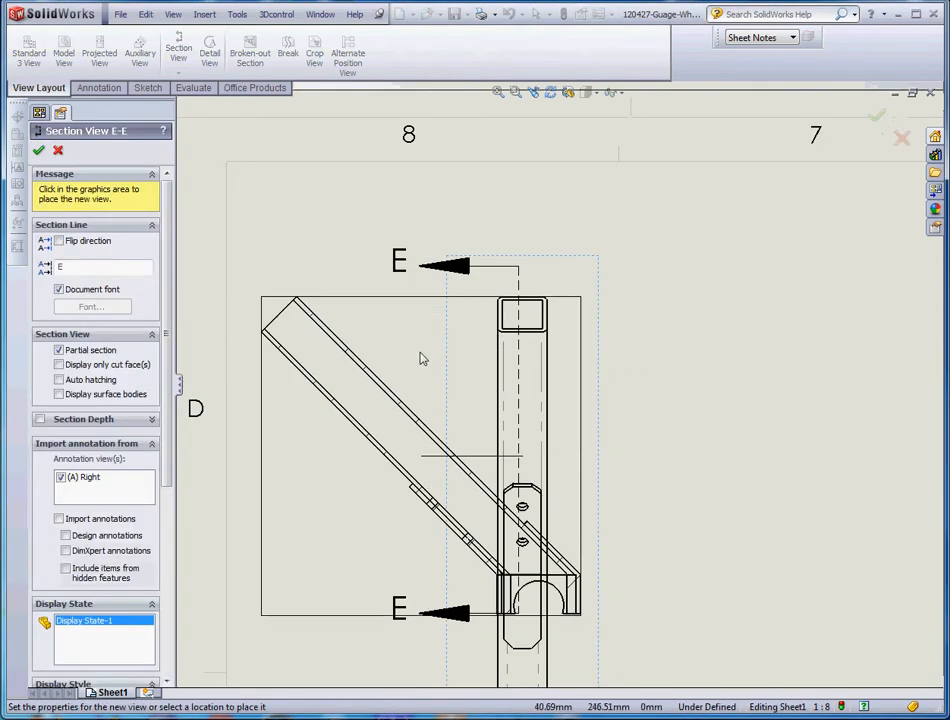
pyautogui.scroll(3, 440, 359)
pyautogui.scroll(-1, 448, 358)
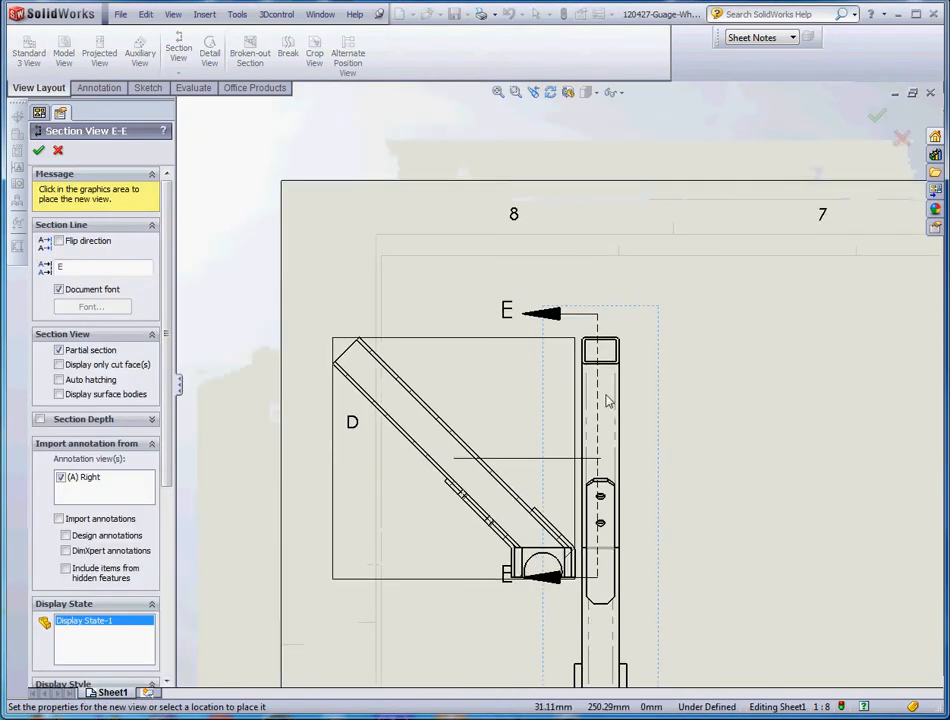
pyautogui.click(759, 421)
pyautogui.scroll(3, 670, 399)
pyautogui.scroll(-3, 686, 441)
pyautogui.click(522, 406)
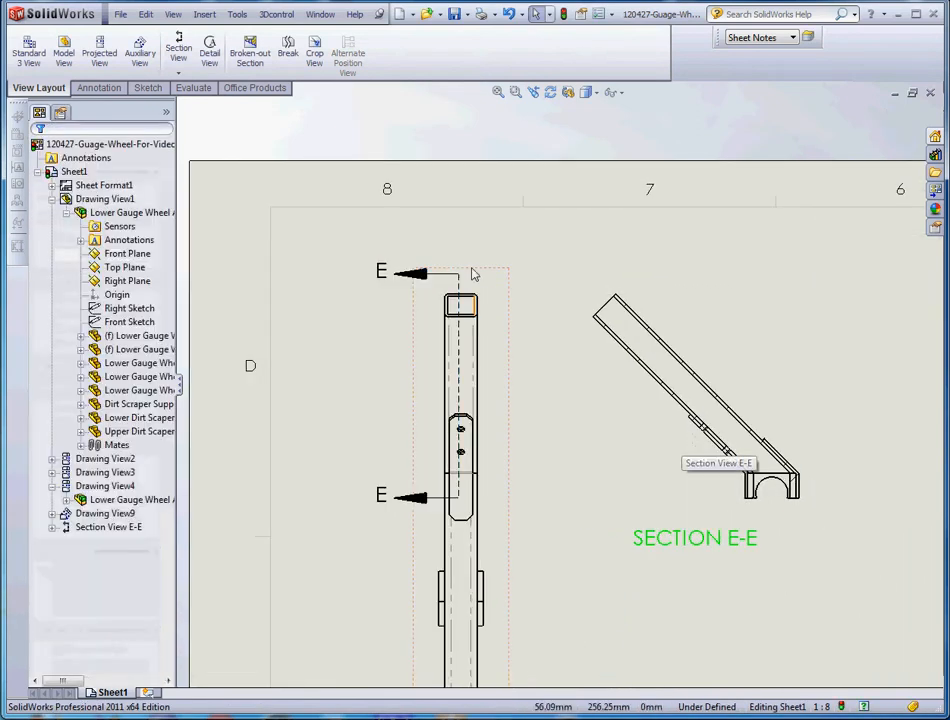
# Step: Delete section line E-E together with its section view and section sketch
pyautogui.rightClick(459, 286)
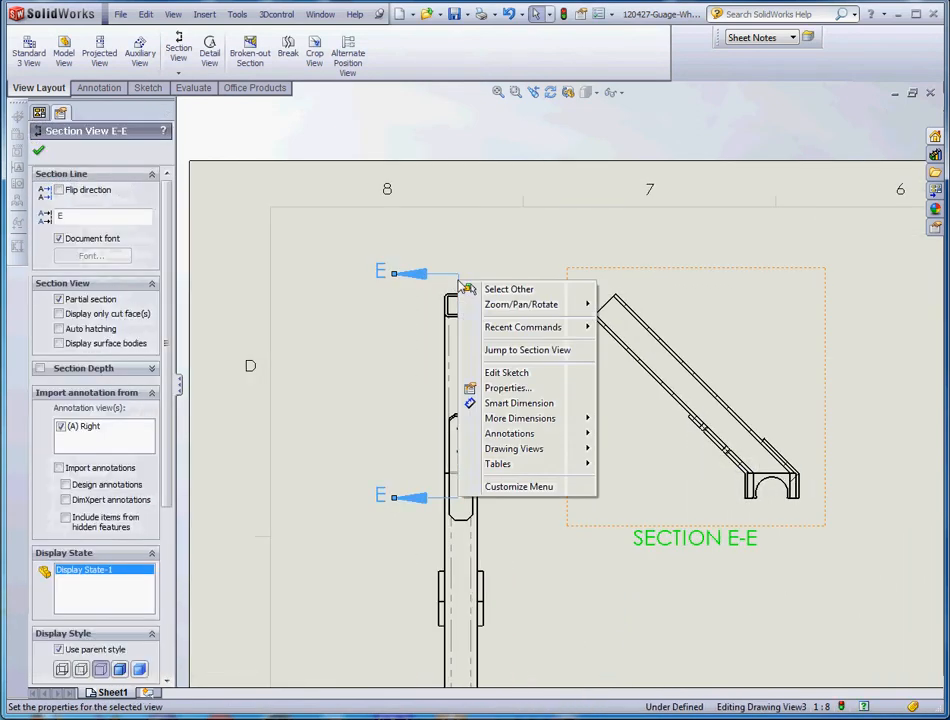
pyautogui.click(492, 256)
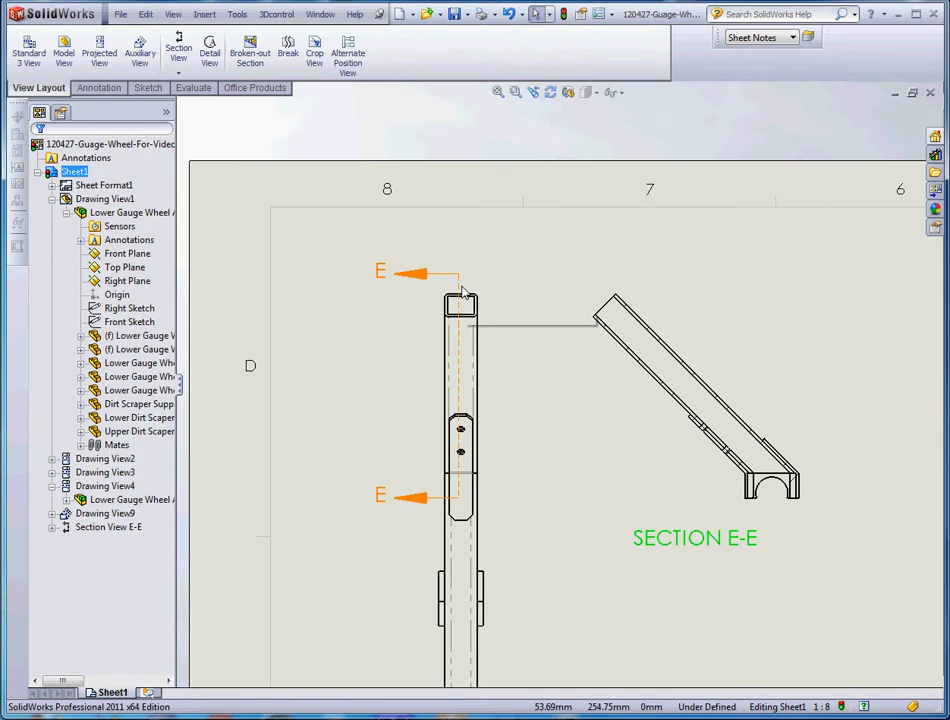
pyautogui.click(456, 290)
pyautogui.press('Delete')
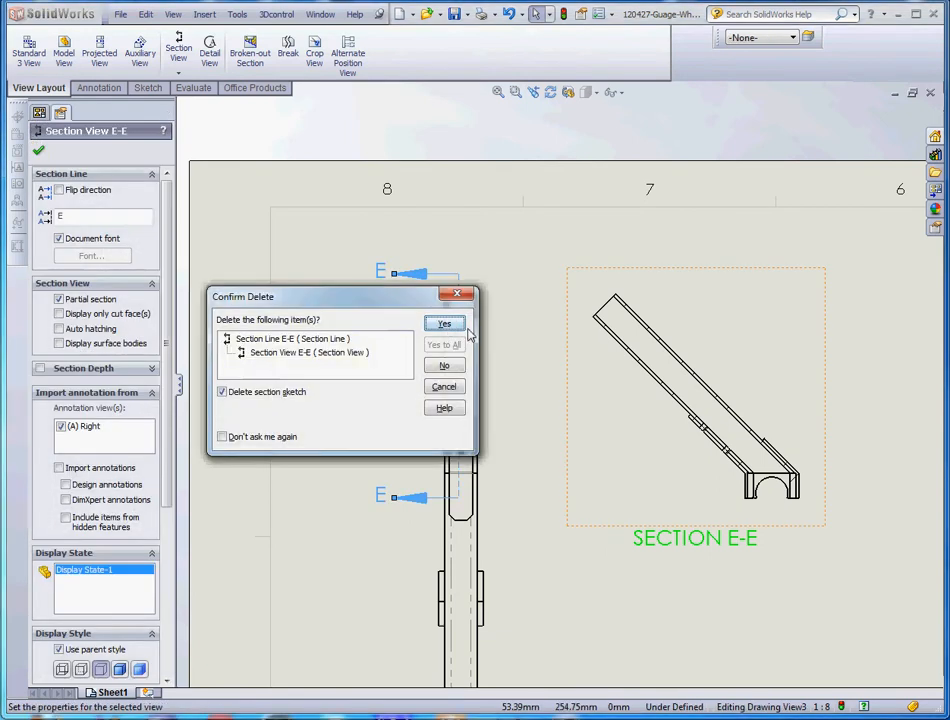
pyautogui.click(445, 327)
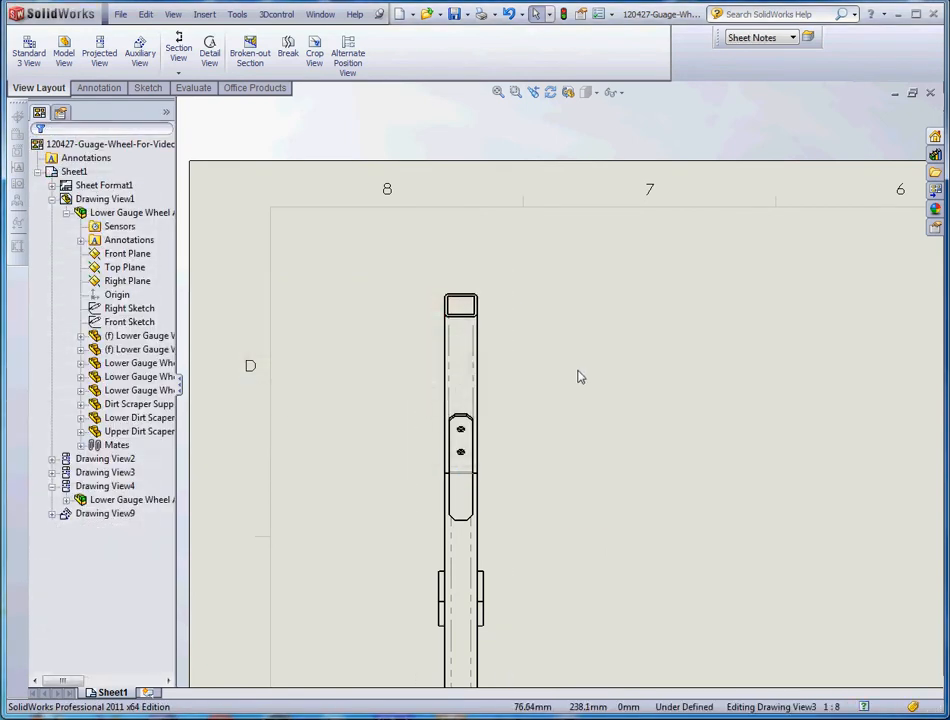
# Step: Sketch a vertical section line through the midpoint of the tube's upper edge, running past both ends of the top view
pyautogui.click(178, 50)
pyautogui.scroll(-5, 465, 294)
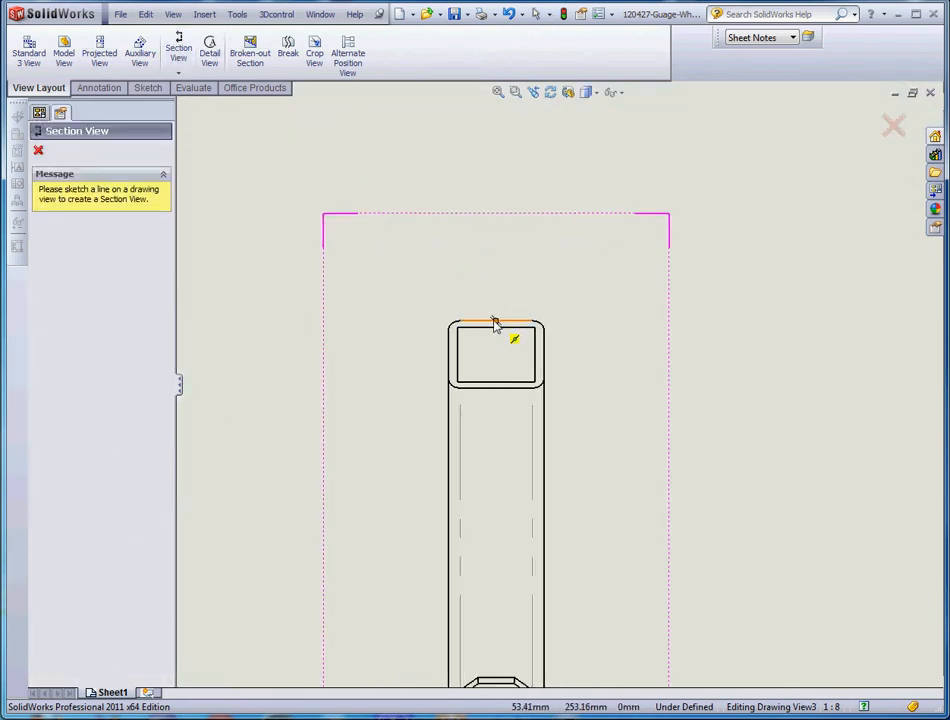
pyautogui.scroll(2, 494, 325)
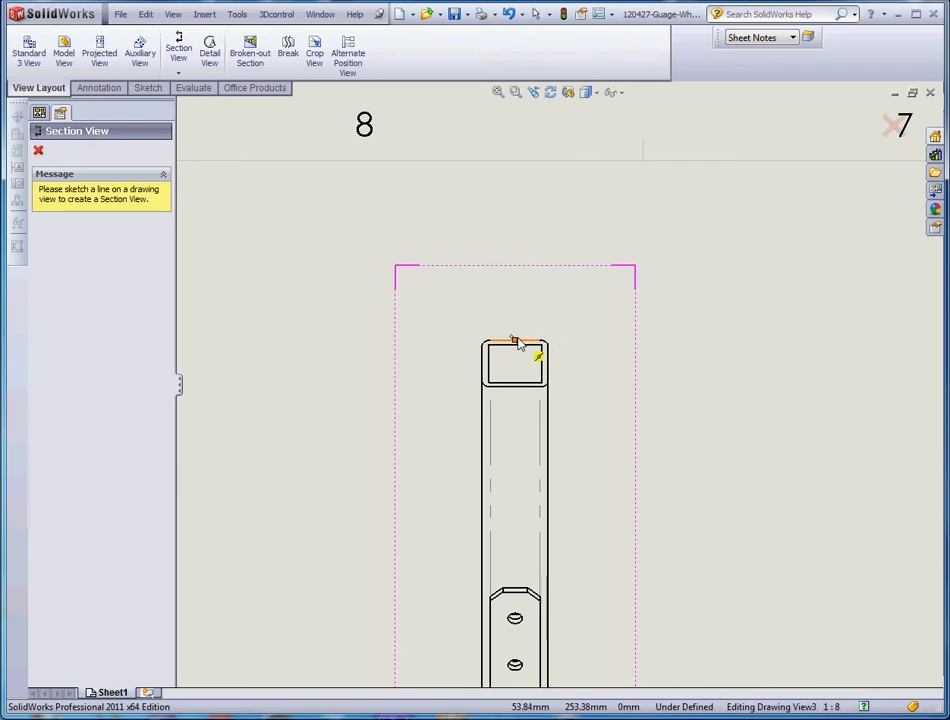
pyautogui.click(516, 253)
pyautogui.scroll(4, 520, 258)
pyautogui.scroll(-3, 537, 338)
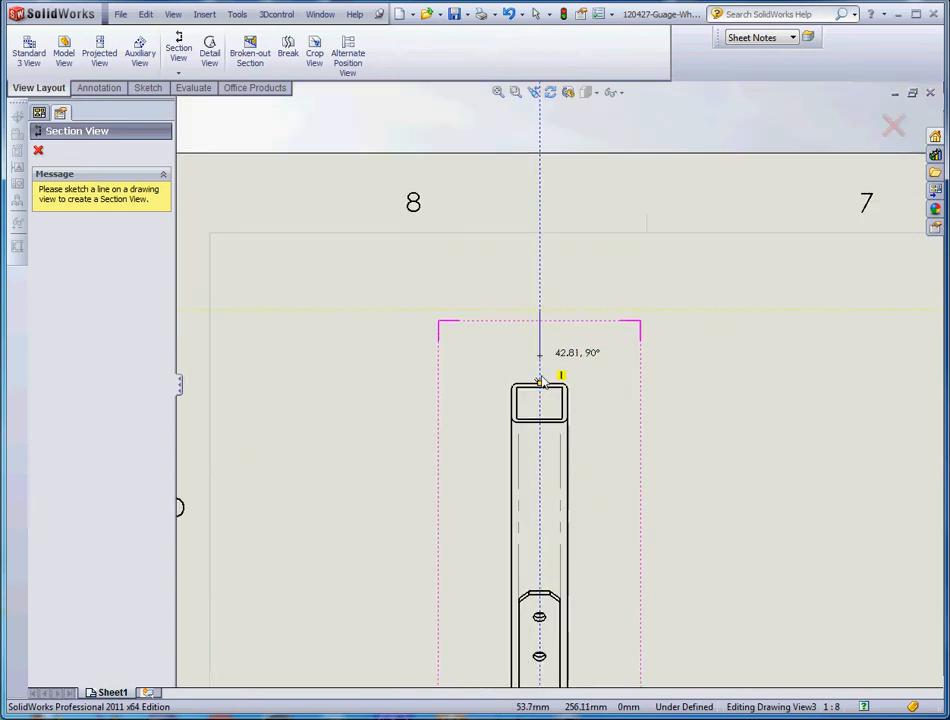
pyautogui.scroll(4, 543, 384)
pyautogui.scroll(4, 560, 500)
pyautogui.scroll(-5, 556, 477)
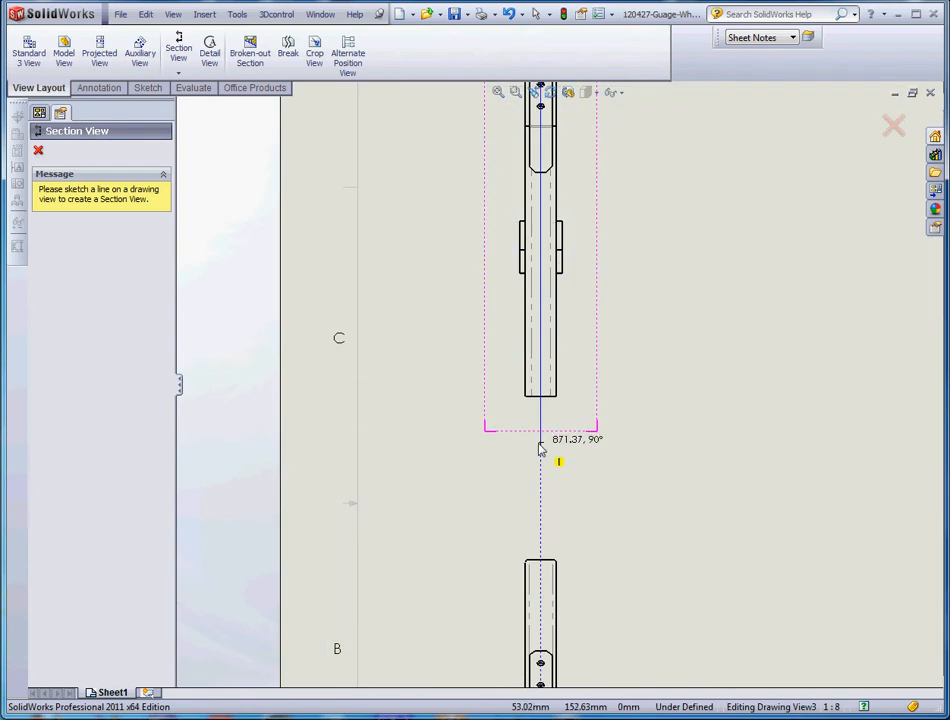
pyautogui.click(540, 447)
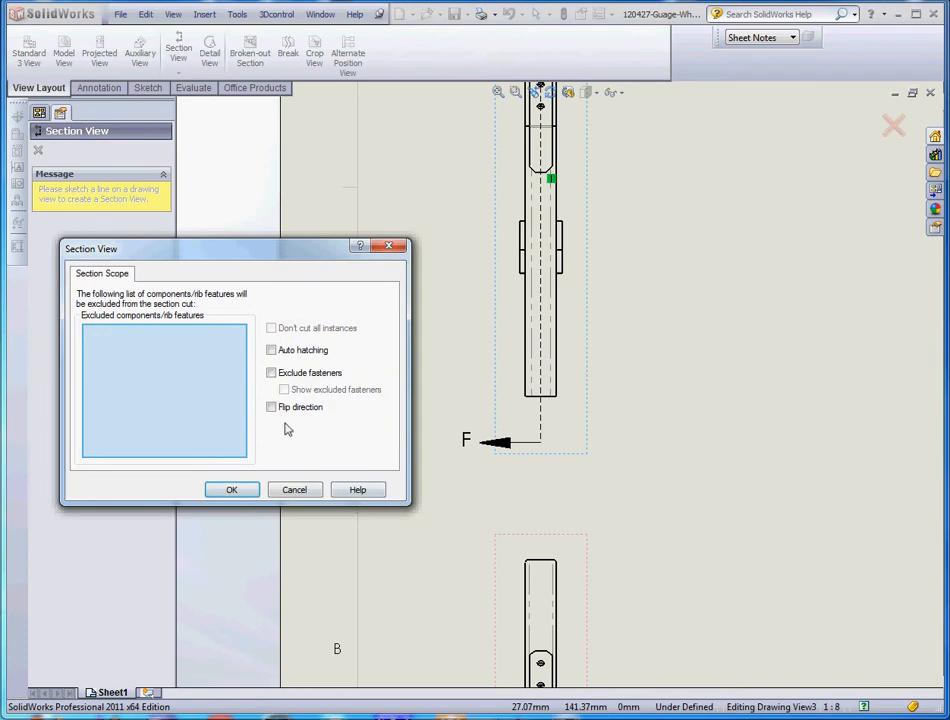
# Step: Flip the section direction and place the full section view to the right of the top view
pyautogui.click(271, 408)
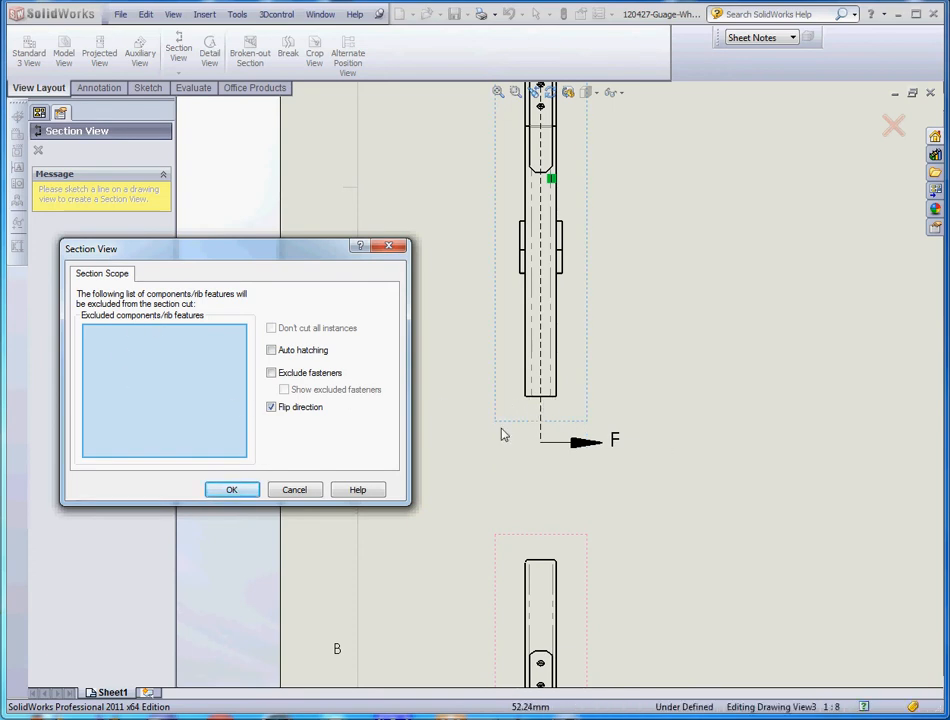
pyautogui.click(232, 491)
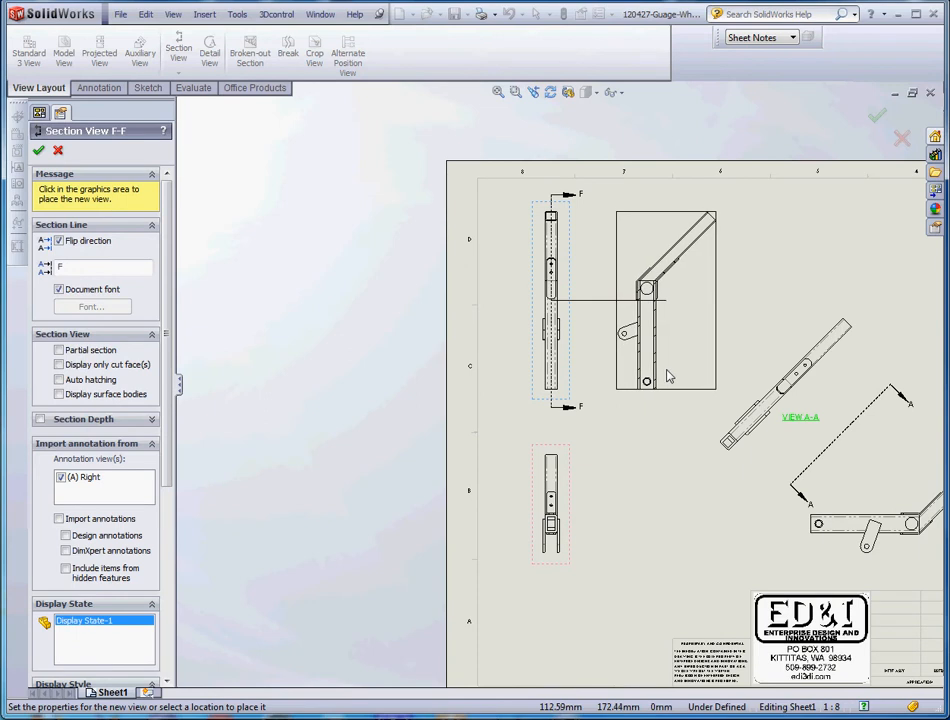
pyautogui.click(669, 376)
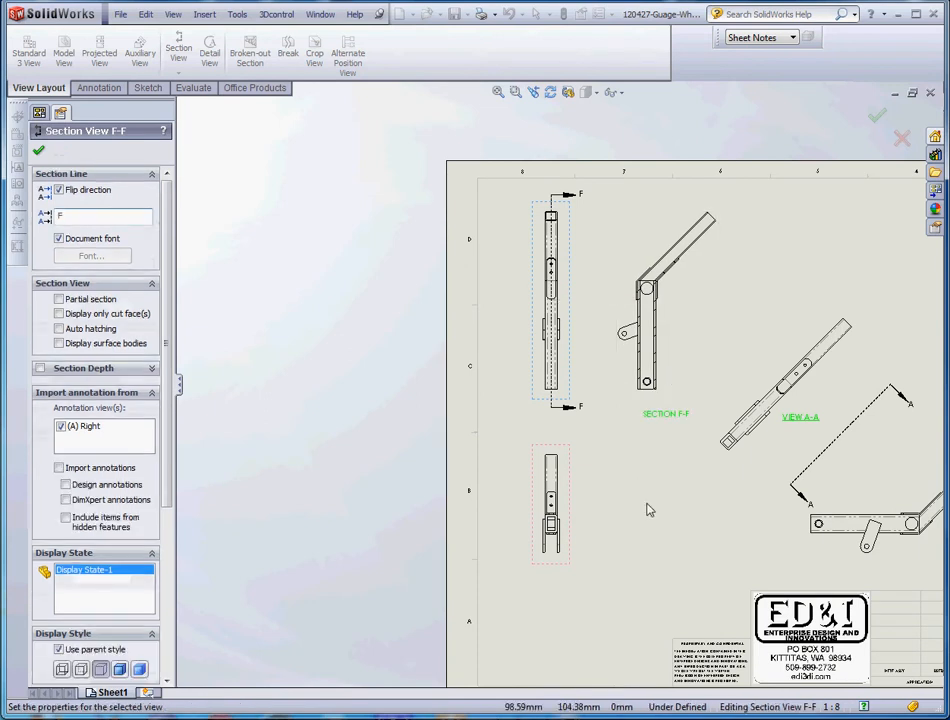
pyautogui.scroll(-3, 612, 367)
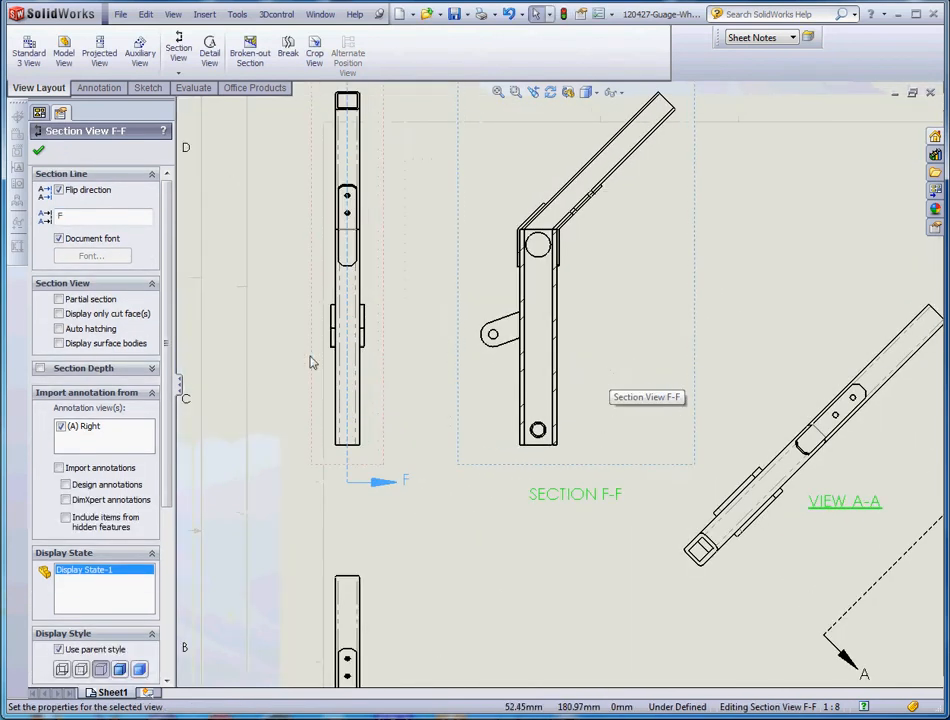
pyautogui.scroll(4, 373, 375)
pyautogui.scroll(-5, 469, 420)
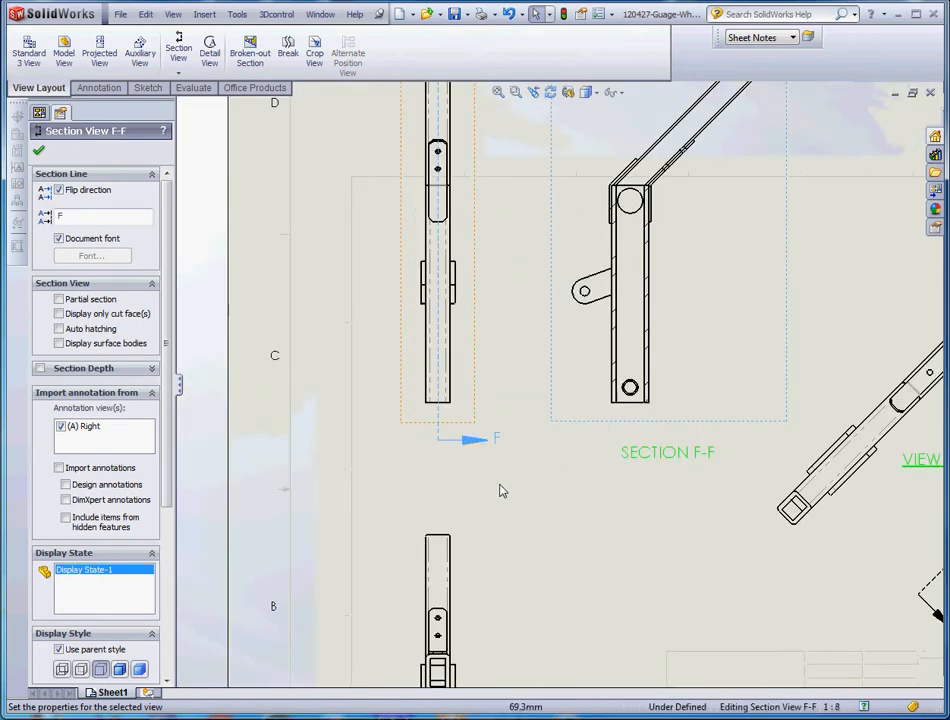
pyautogui.click(503, 490)
# Step: Examine the section line on the top view and the cut tubes, holes and hatching in section view F-F
pyautogui.scroll(-3, 420, 470)
pyautogui.scroll(10, 556, 387)
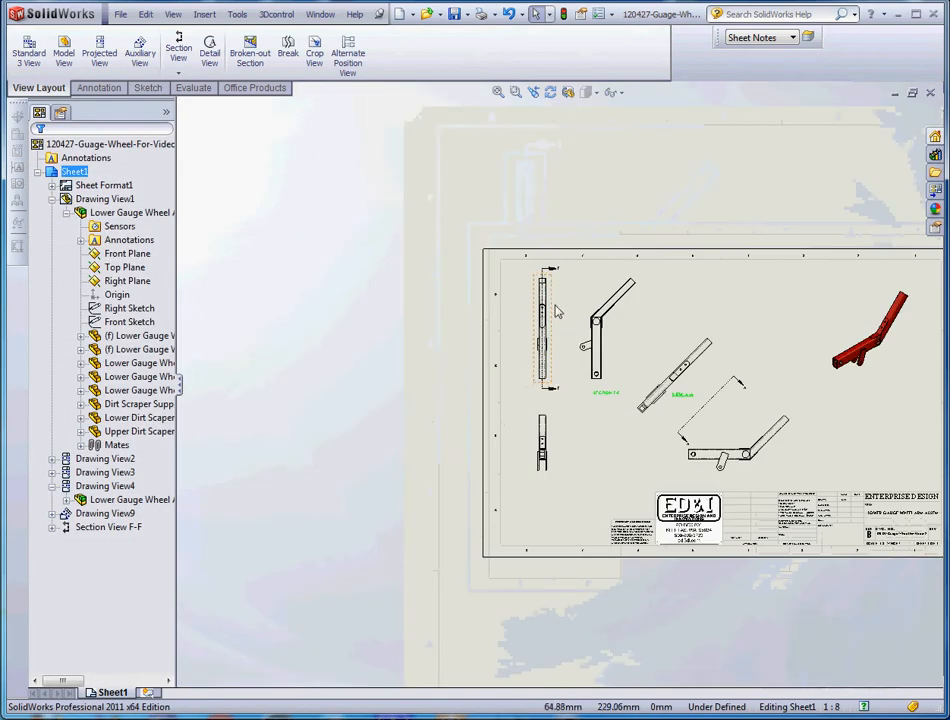
pyautogui.scroll(-8, 556, 311)
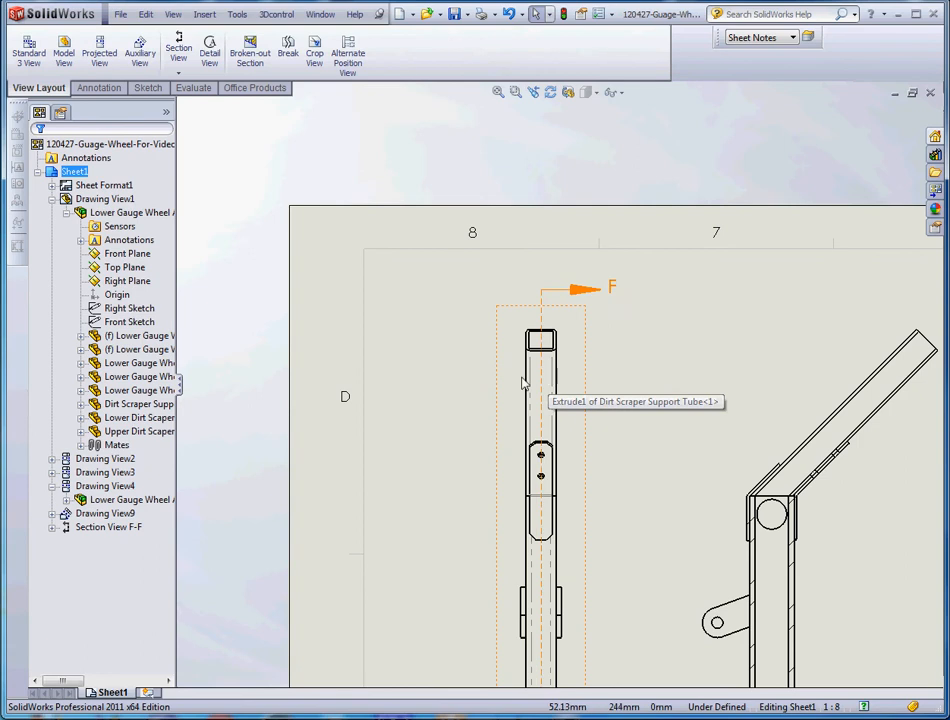
pyautogui.scroll(5, 585, 405)
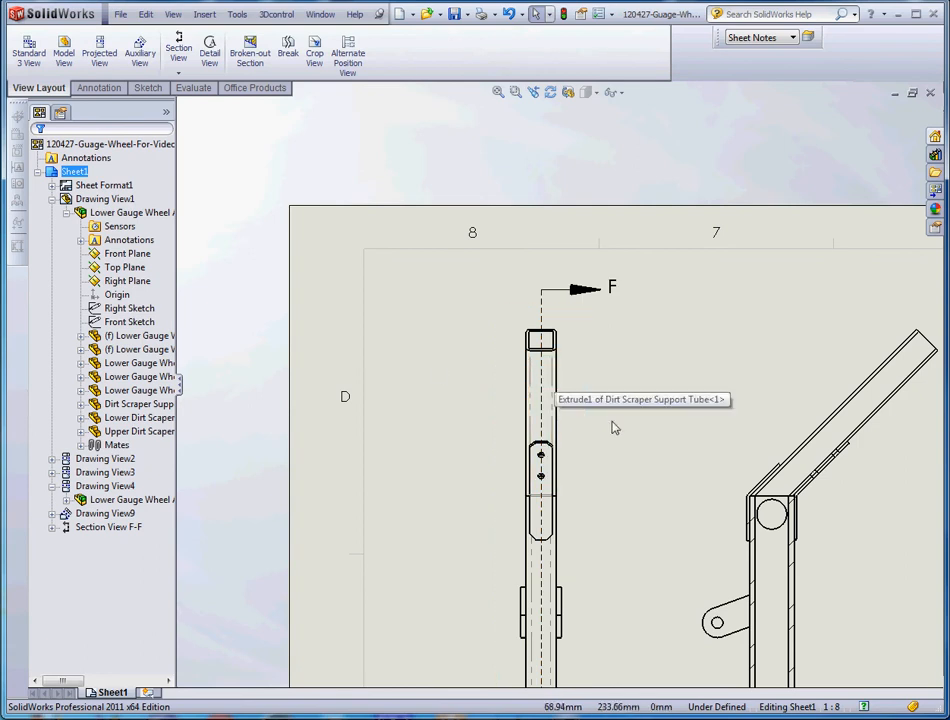
pyautogui.scroll(-3, 620, 420)
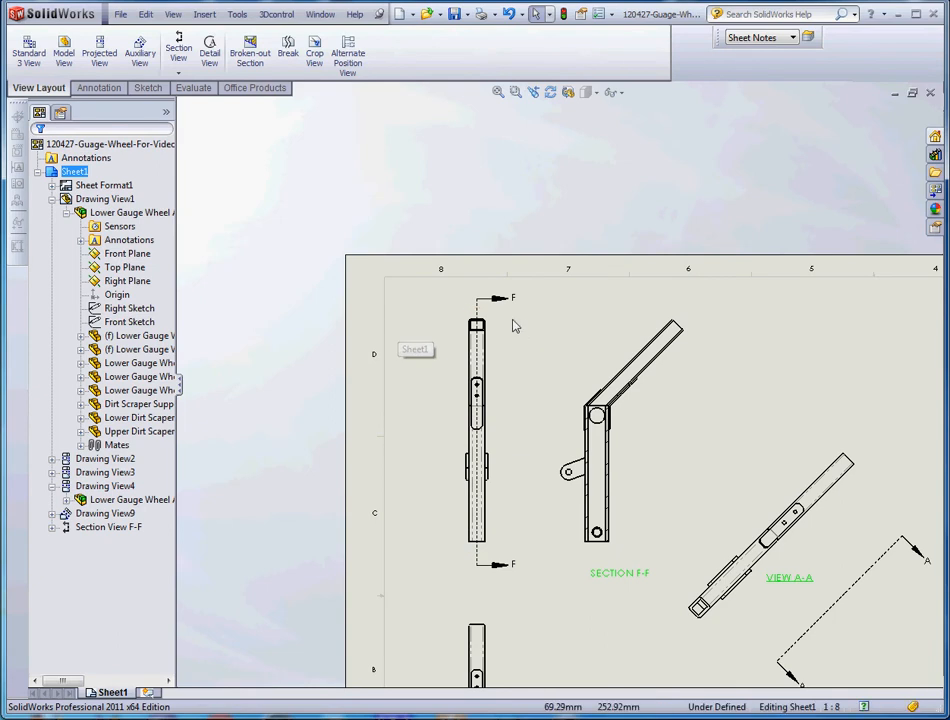
pyautogui.scroll(-2, 612, 451)
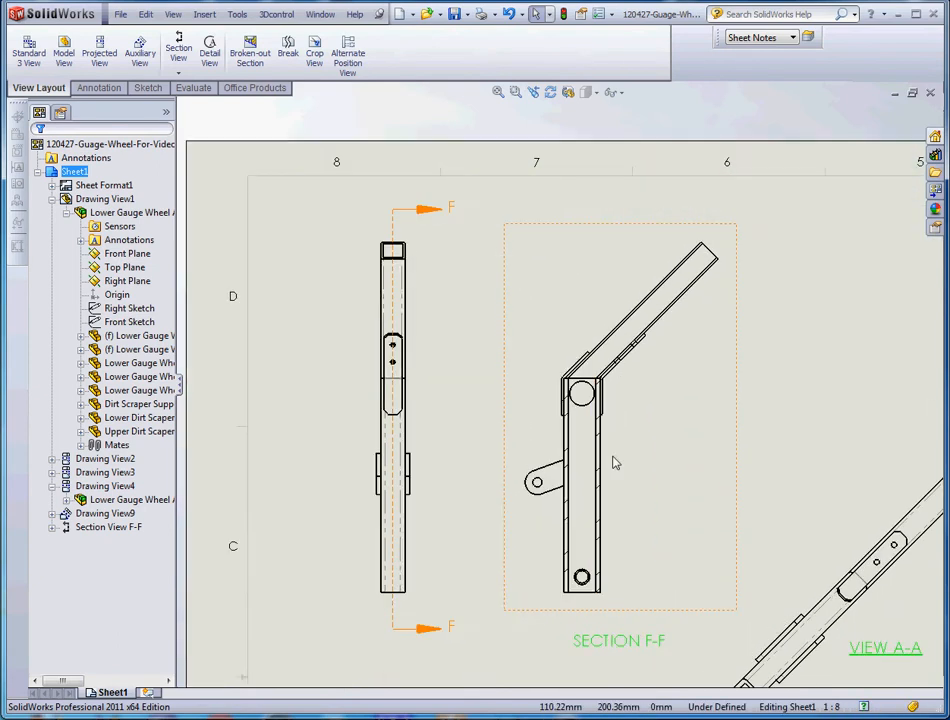
pyautogui.scroll(-3, 615, 565)
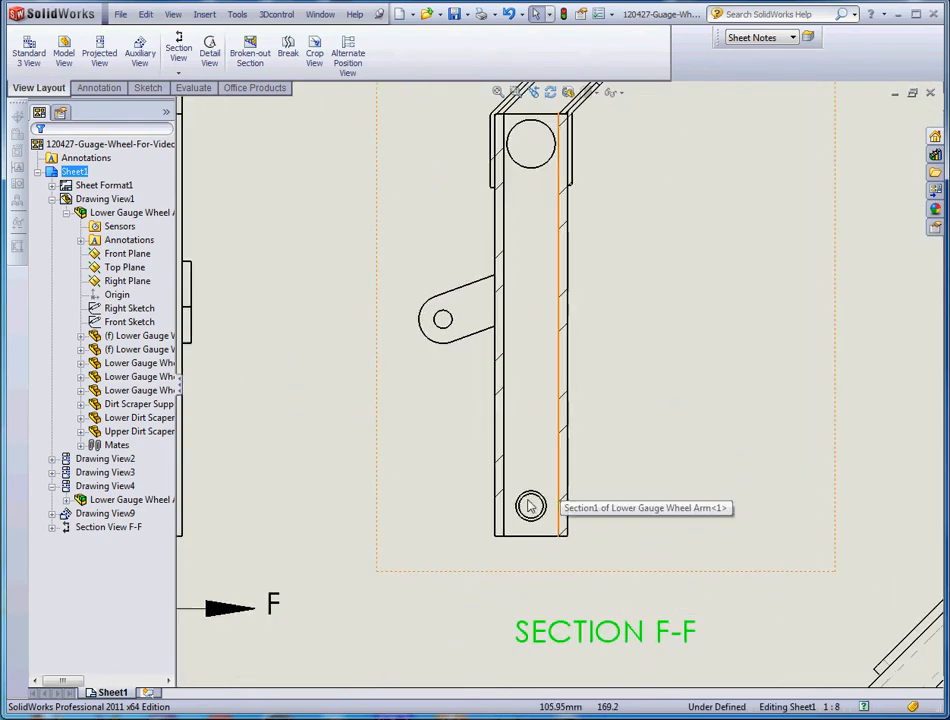
pyautogui.scroll(3, 524, 509)
pyautogui.scroll(-2, 620, 200)
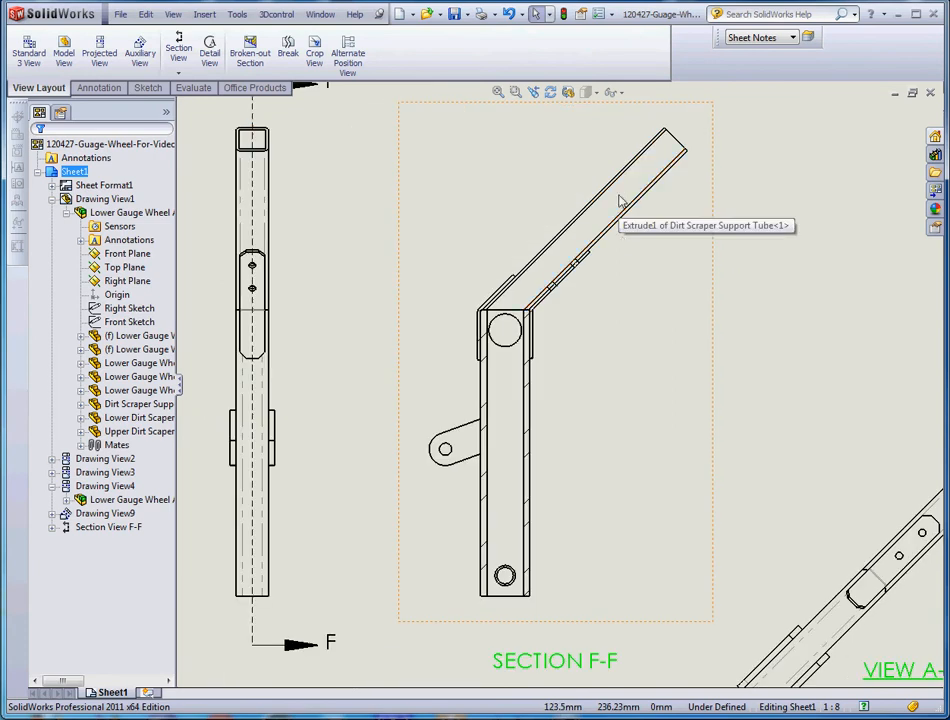
pyautogui.scroll(3, 537, 316)
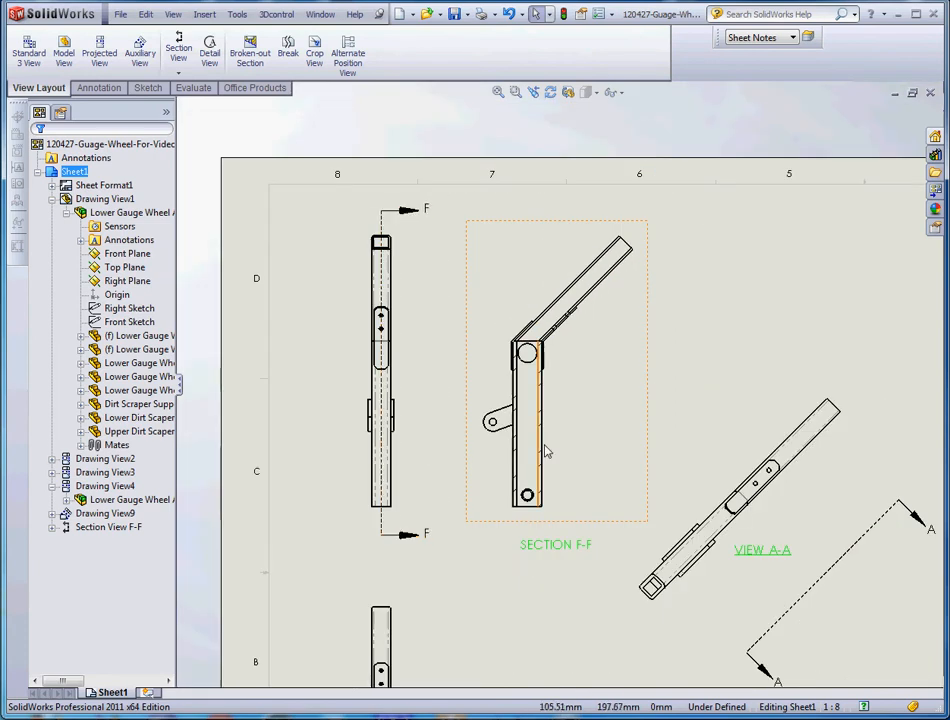
# Step: Move the SECTION F-F label closer beneath its view and underline its text, overriding the document font
pyautogui.moveTo(548, 548); pyautogui.dragTo(530, 538)
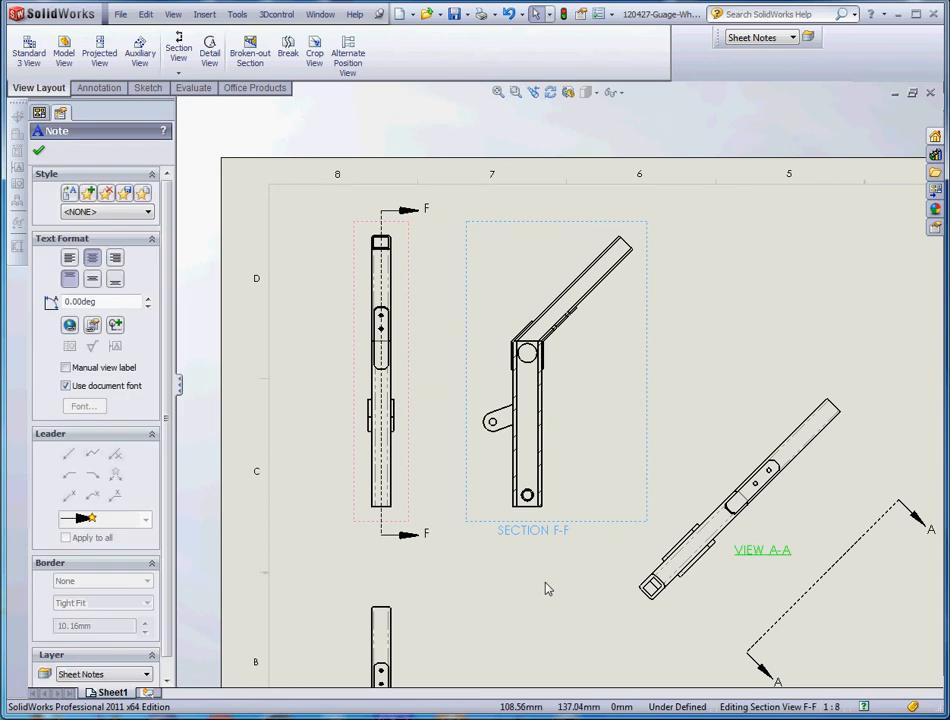
pyautogui.click(73, 389)
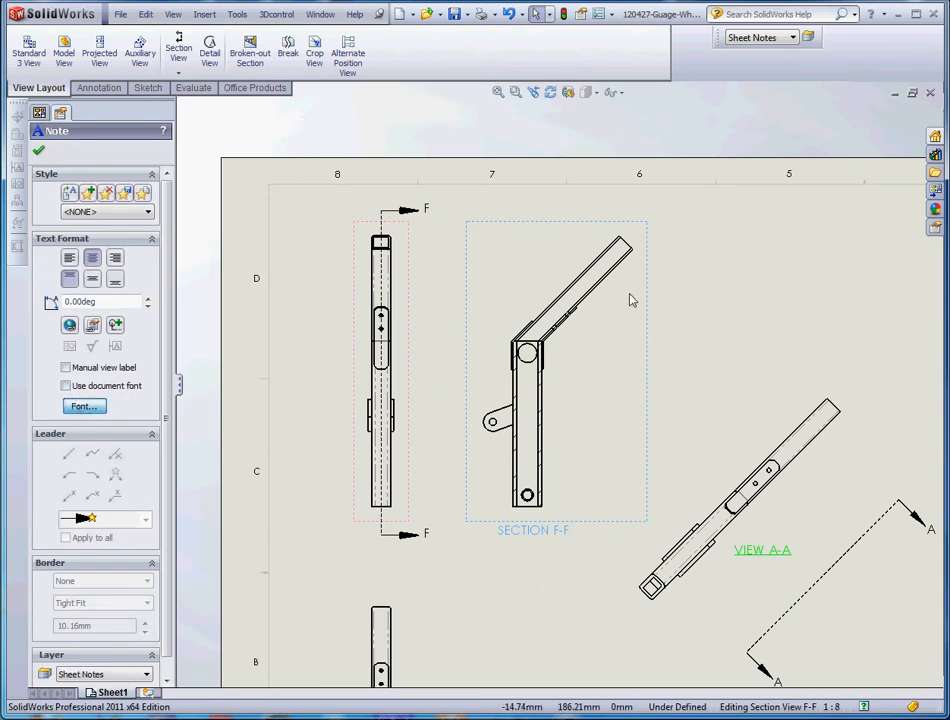
pyautogui.click(84, 406)
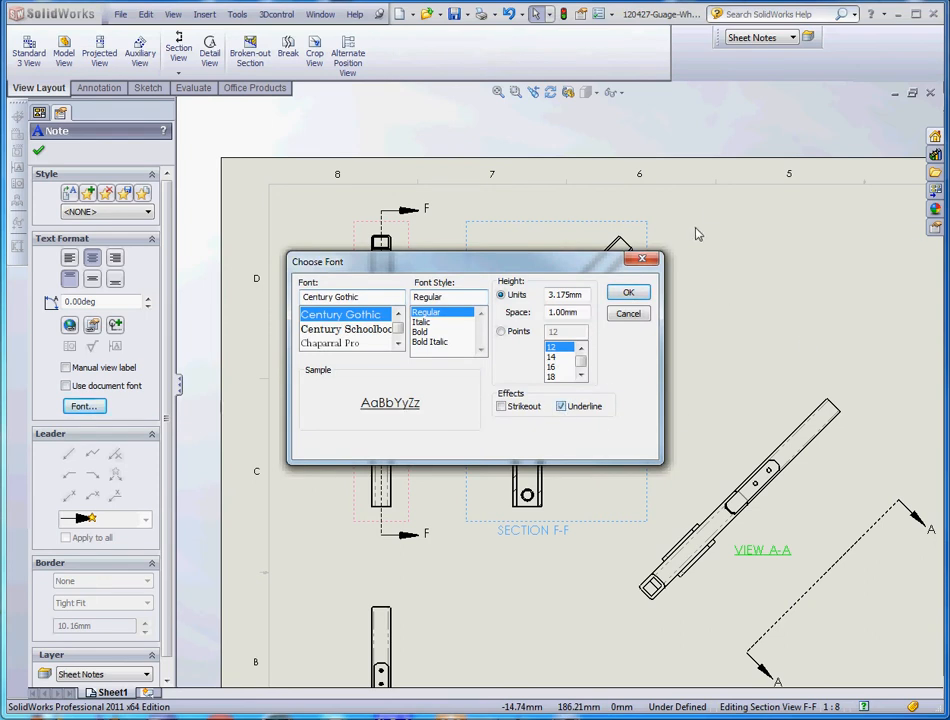
pyautogui.click(628, 294)
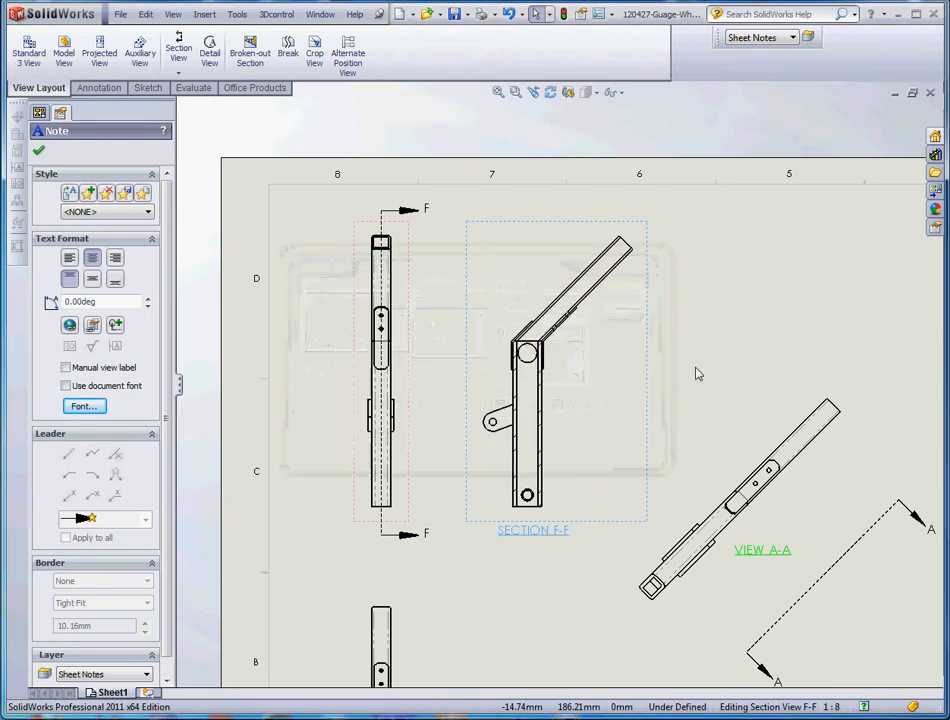
pyautogui.click(686, 379)
# Step: Change the section view's label letter to B
pyautogui.scroll(3, 678, 371)
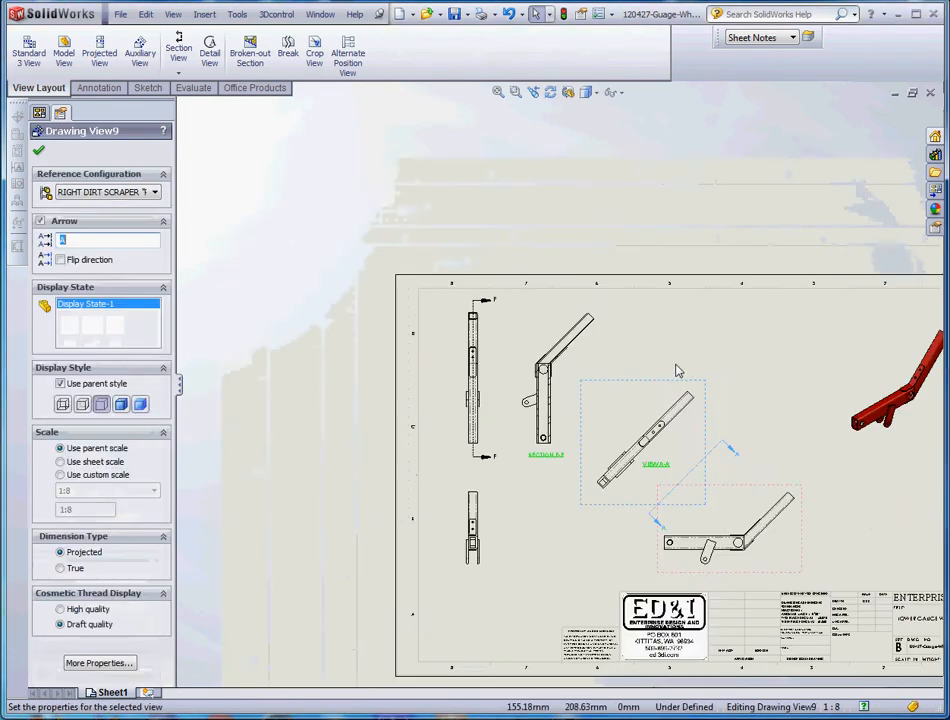
pyautogui.scroll(-2, 580, 355)
pyautogui.click(616, 371)
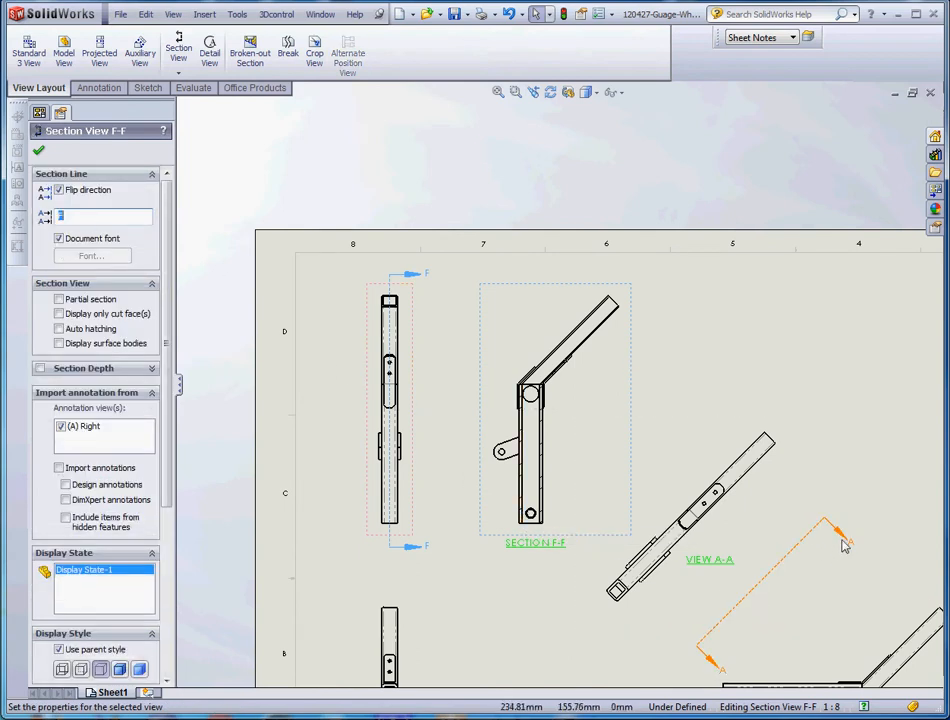
pyautogui.scroll(1, 797, 558)
pyautogui.scroll(-1, 797, 556)
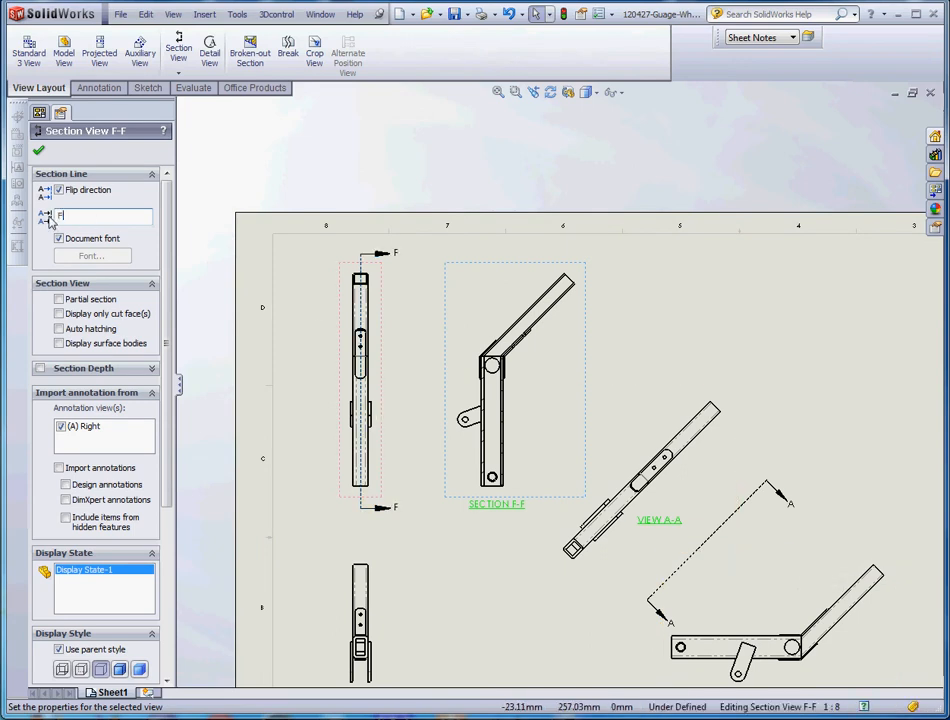
pyautogui.write('b')
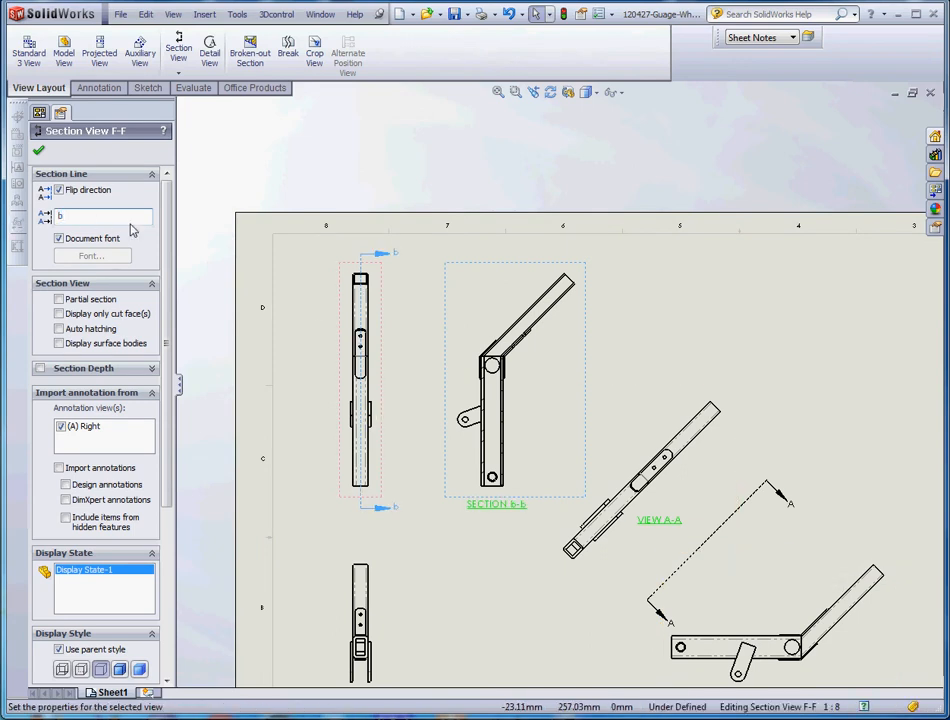
pyautogui.press('BackSpace')
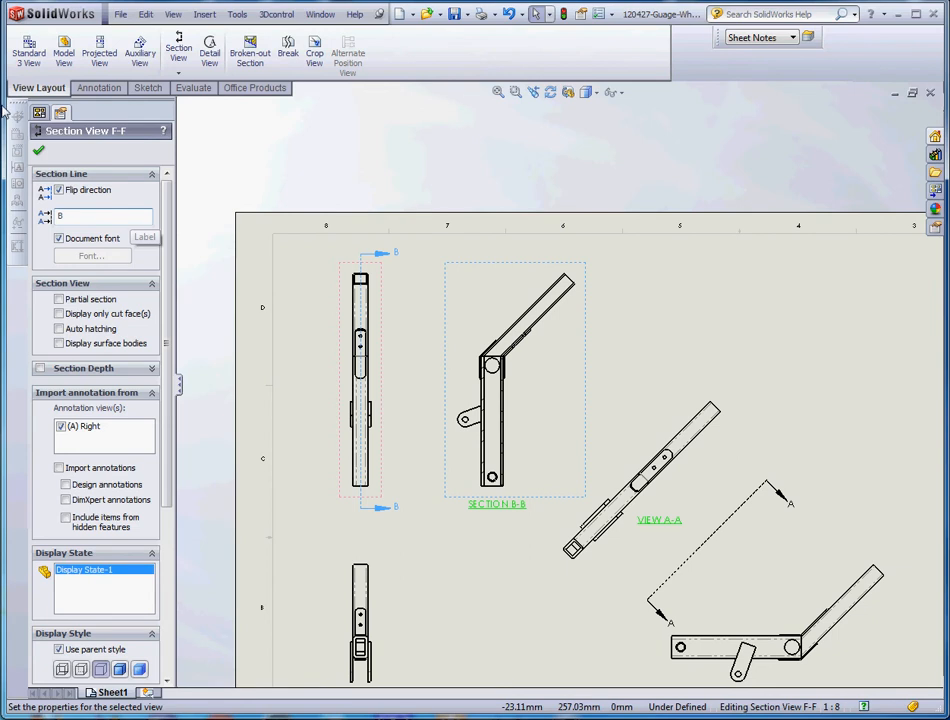
pyautogui.write('B')
pyautogui.click(39, 151)
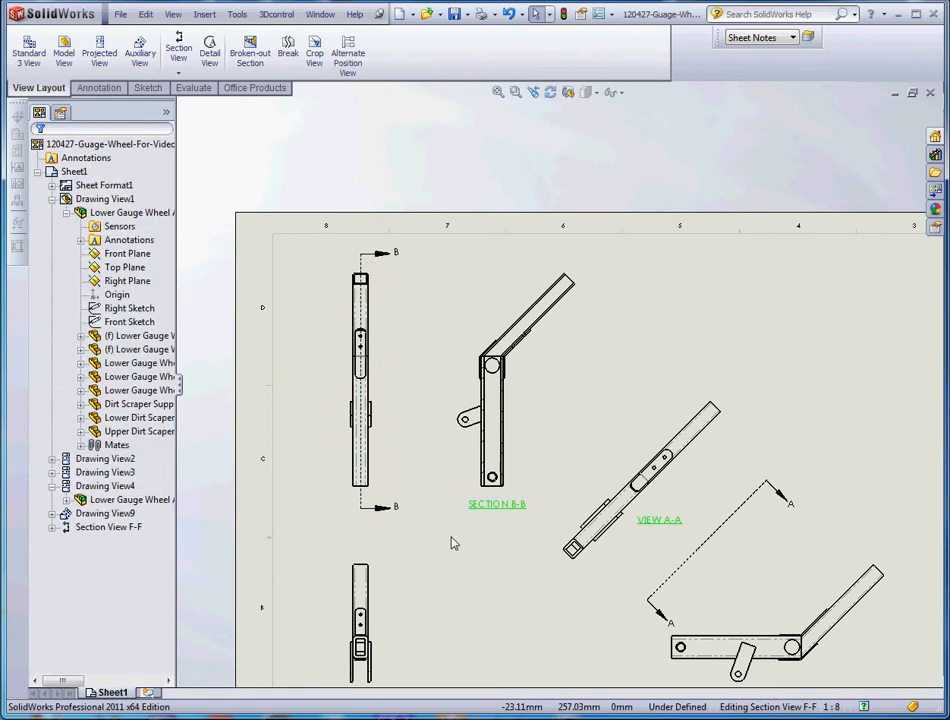
# Step: Assign section line B-B on the top view to the Dimension layer
pyautogui.scroll(3, 452, 543)
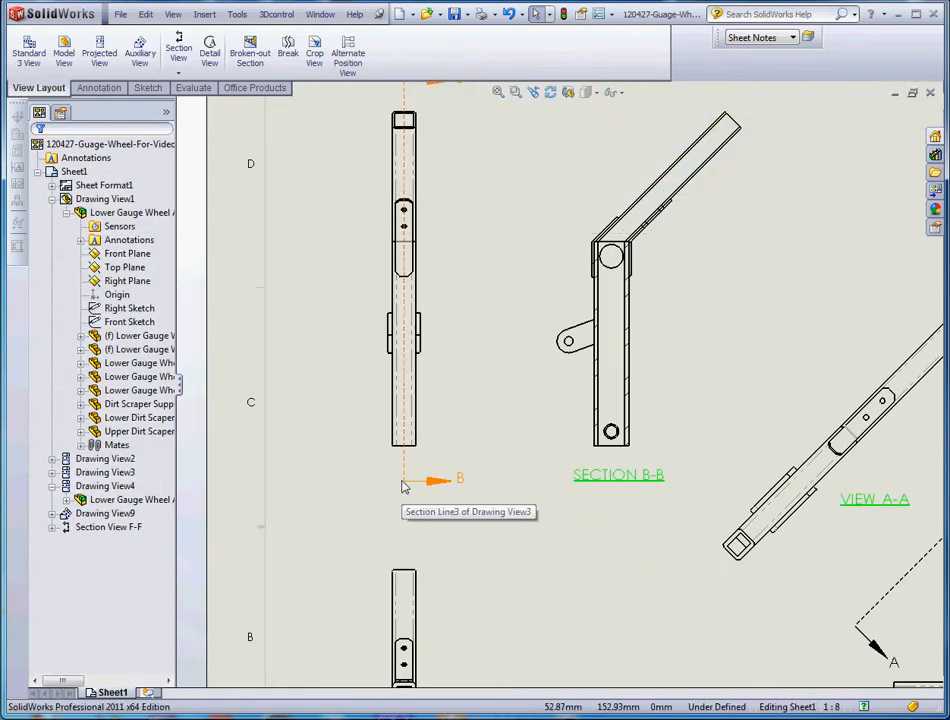
pyautogui.click(404, 486)
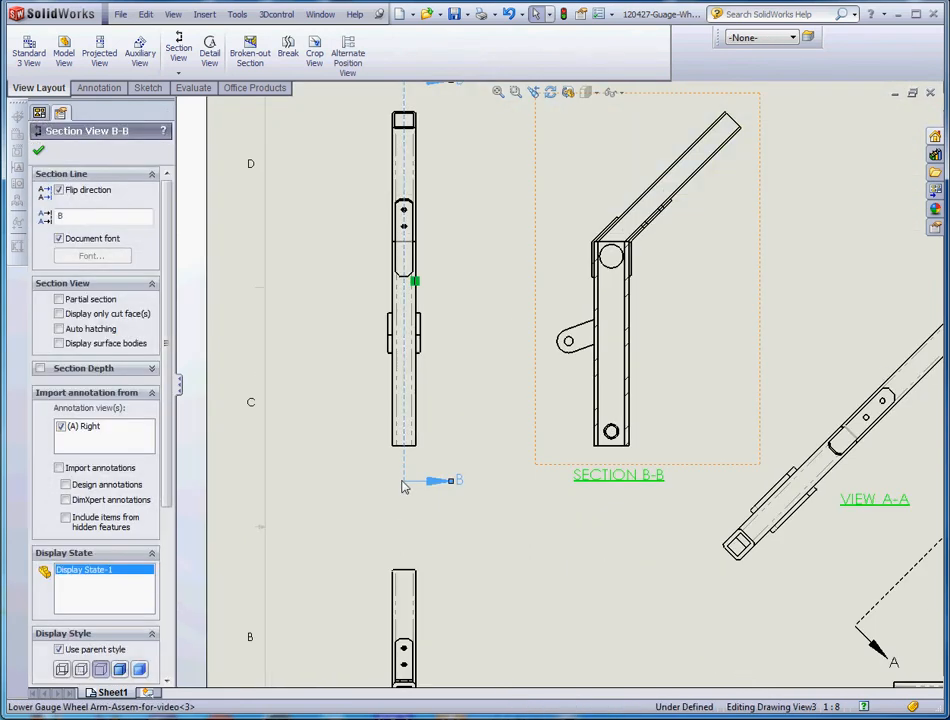
pyautogui.click(794, 39)
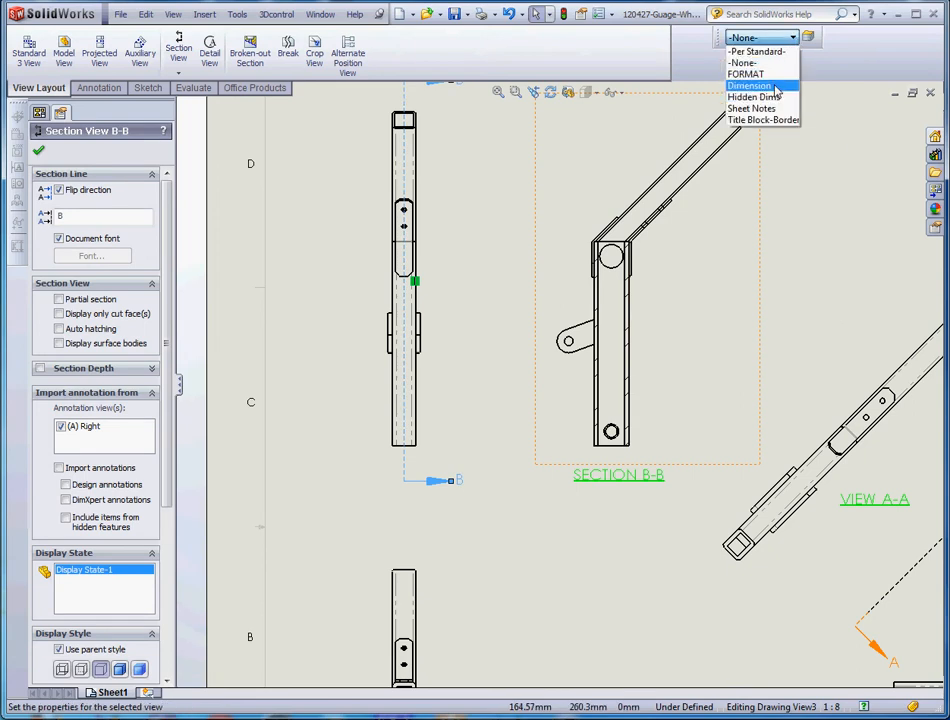
pyautogui.click(776, 92)
pyautogui.click(437, 591)
pyautogui.scroll(4, 534, 566)
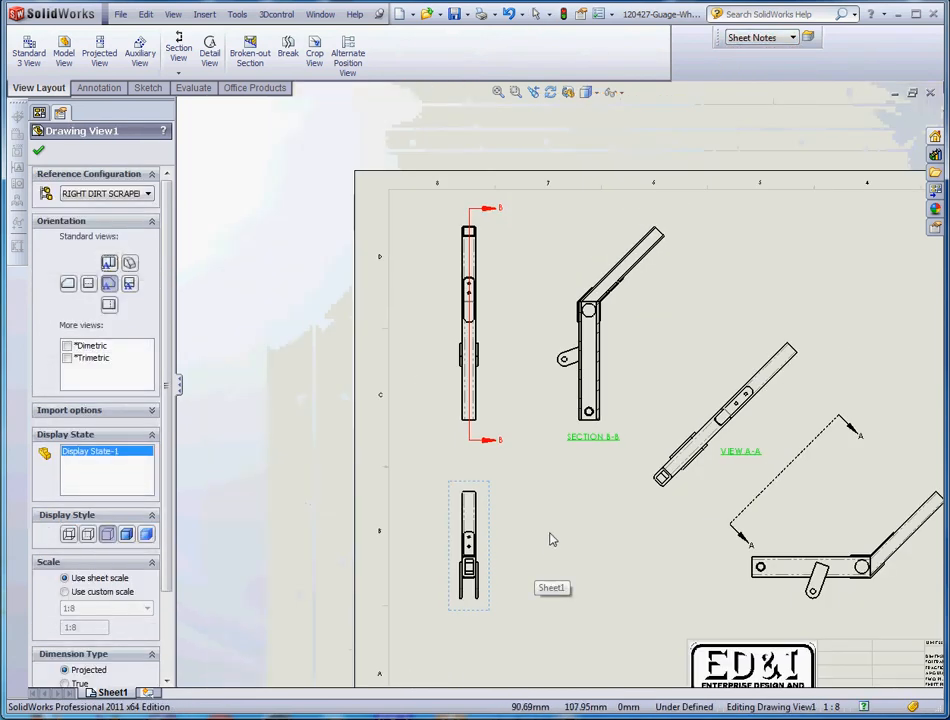
# Step: Move section view B-B slightly left, closer to the top view
pyautogui.scroll(3, 536, 481)
pyautogui.scroll(-5, 642, 345)
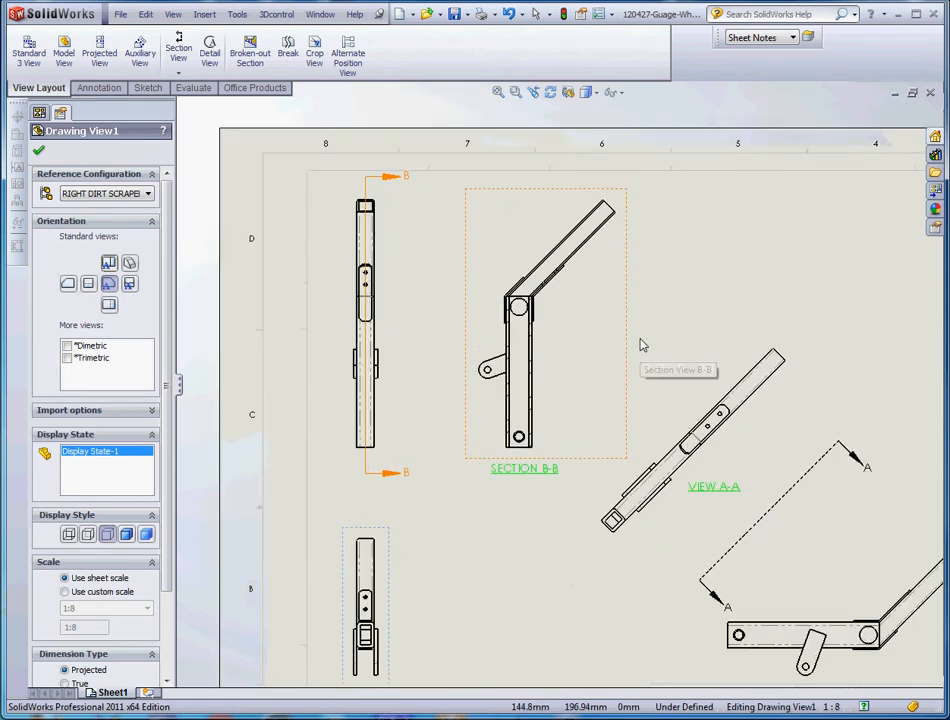
pyautogui.scroll(2, 616, 393)
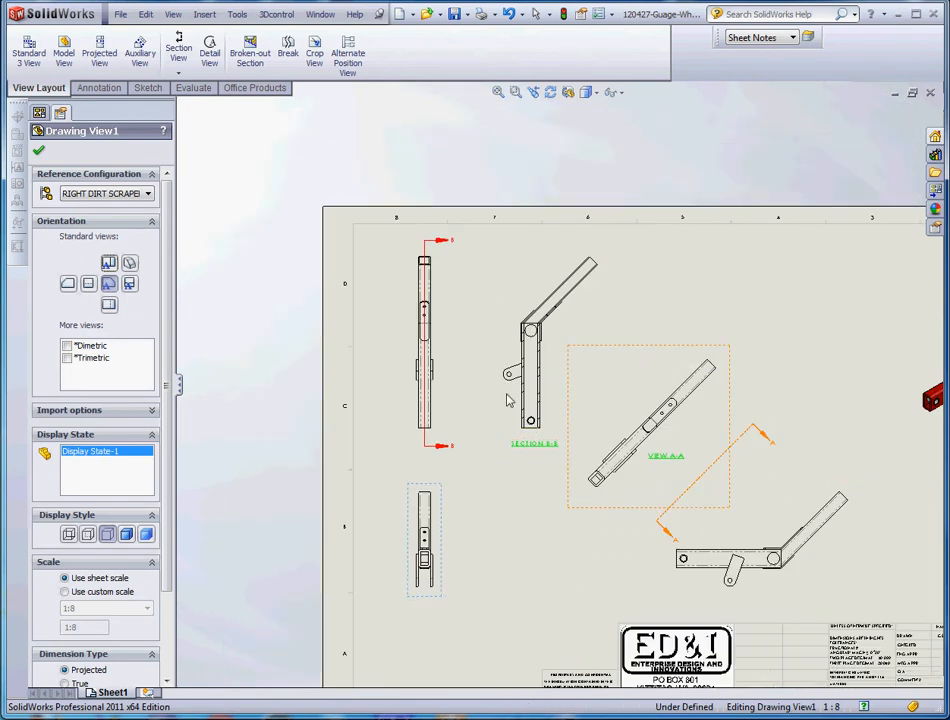
pyautogui.moveTo(508, 400); pyautogui.dragTo(488, 398)
pyautogui.click(590, 335)
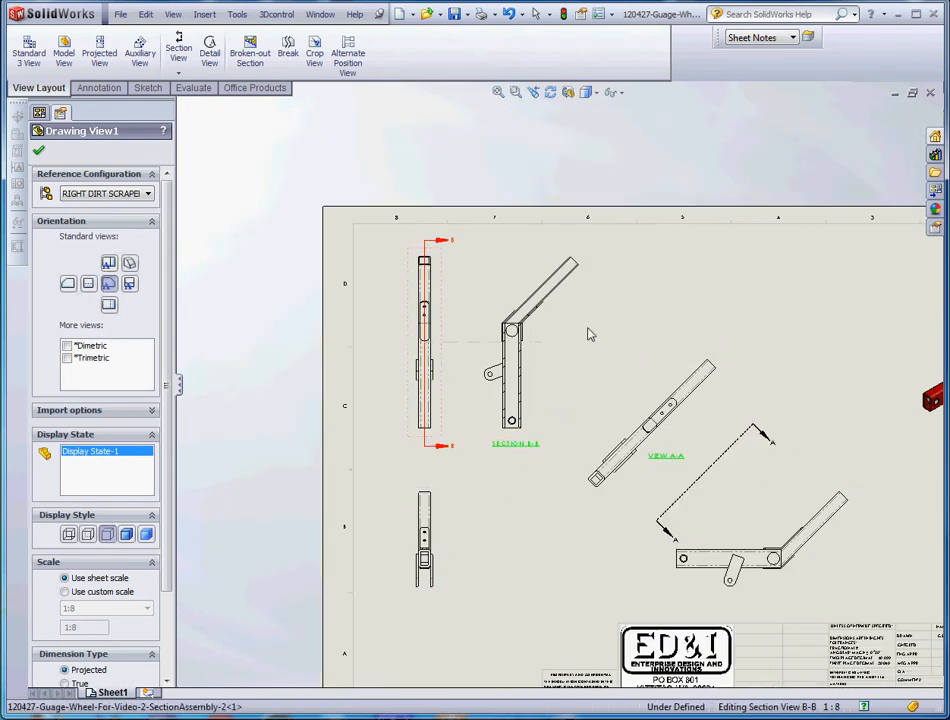
# Step: Examine the cut-out and the two holes in the arm shown in View A-A
pyautogui.click(532, 572)
pyautogui.scroll(2, 697, 553)
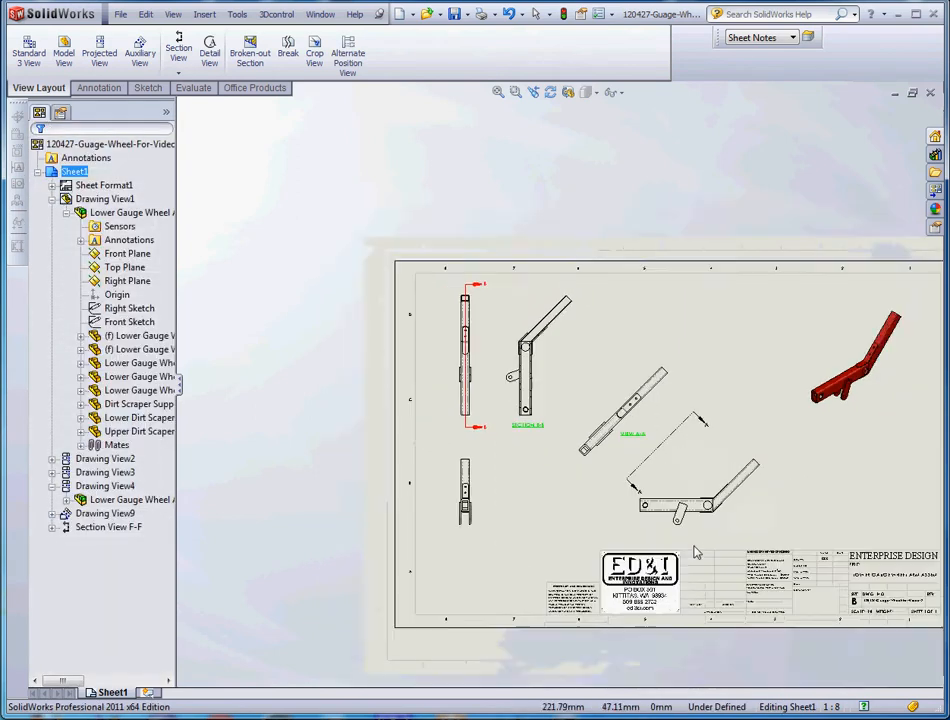
pyautogui.scroll(-3, 630, 413)
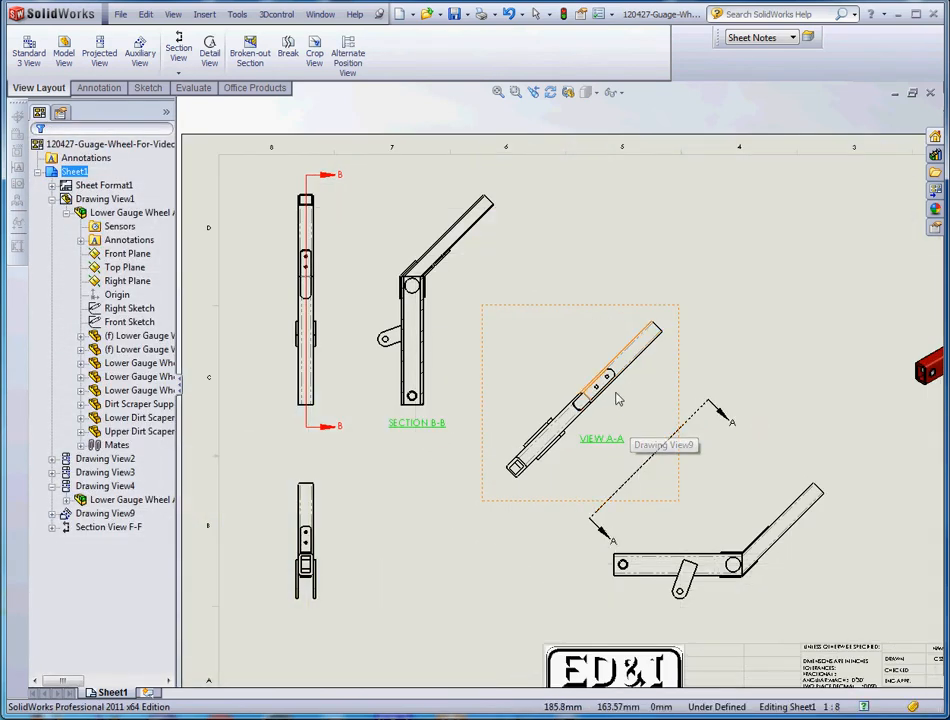
pyautogui.scroll(-2, 583, 380)
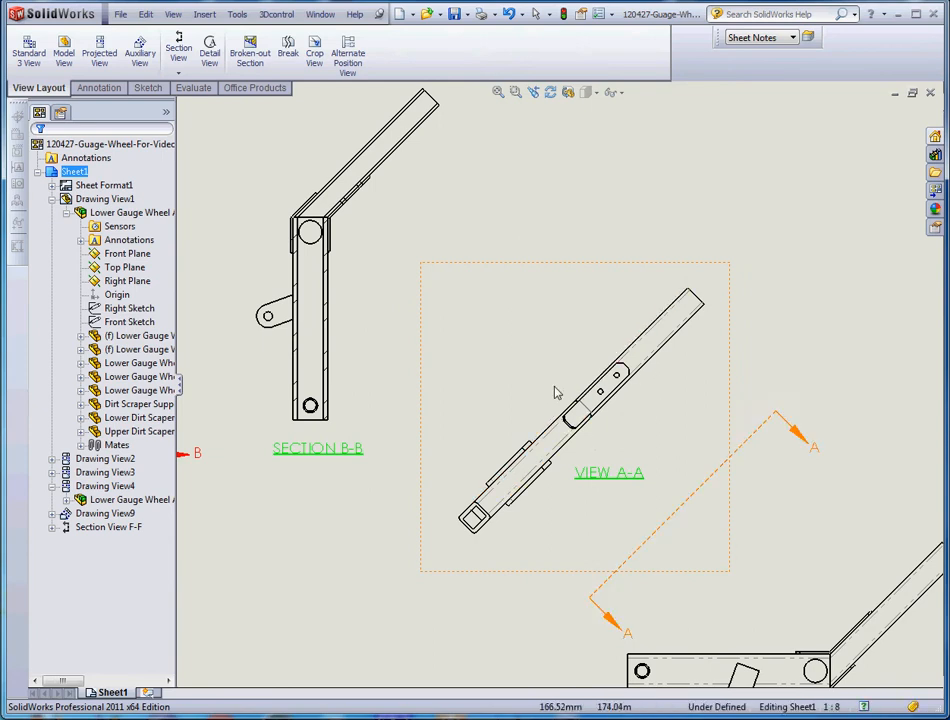
pyautogui.scroll(-3, 557, 393)
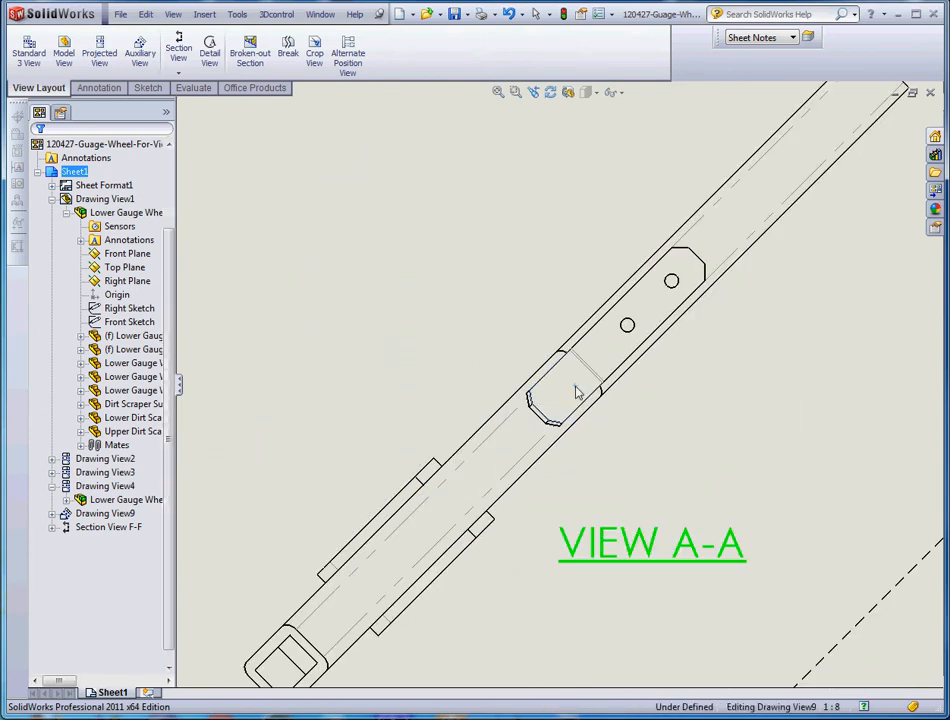
pyautogui.click(576, 392)
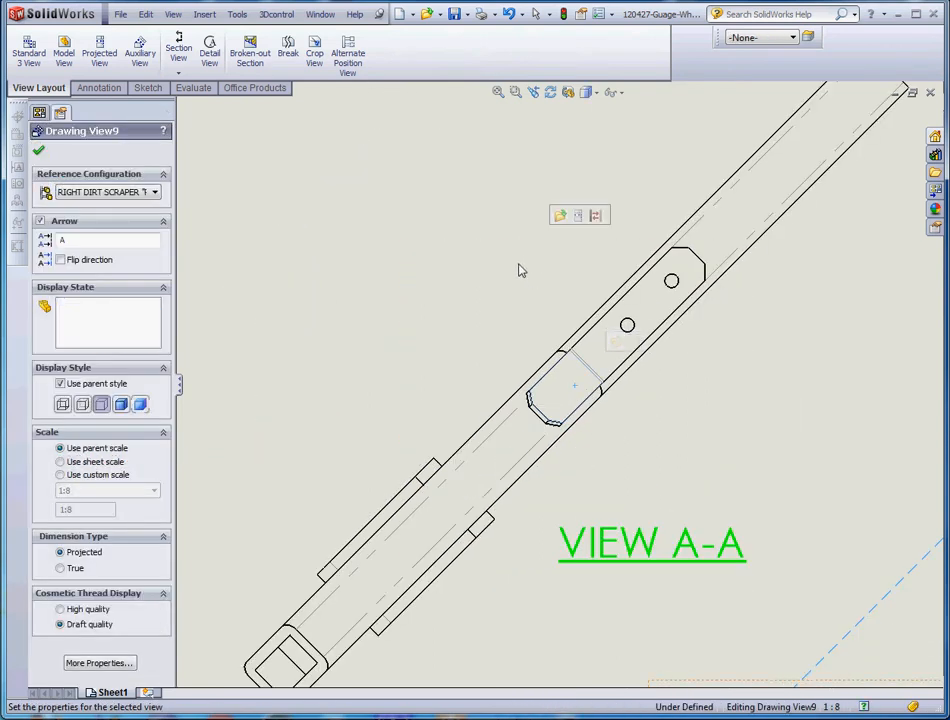
pyautogui.scroll(1, 610, 270)
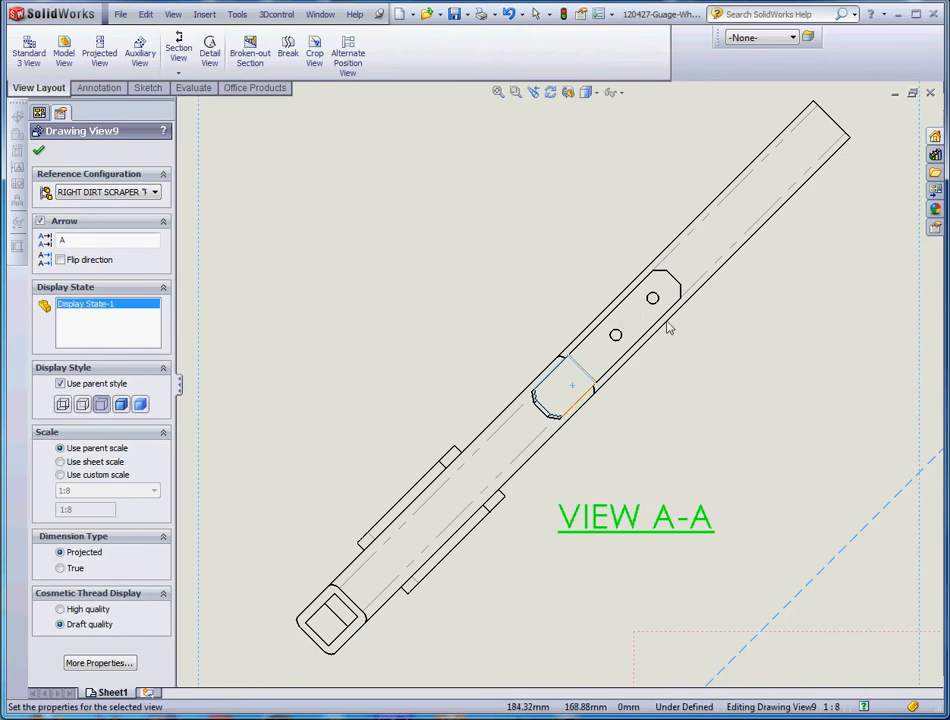
pyautogui.scroll(2, 706, 455)
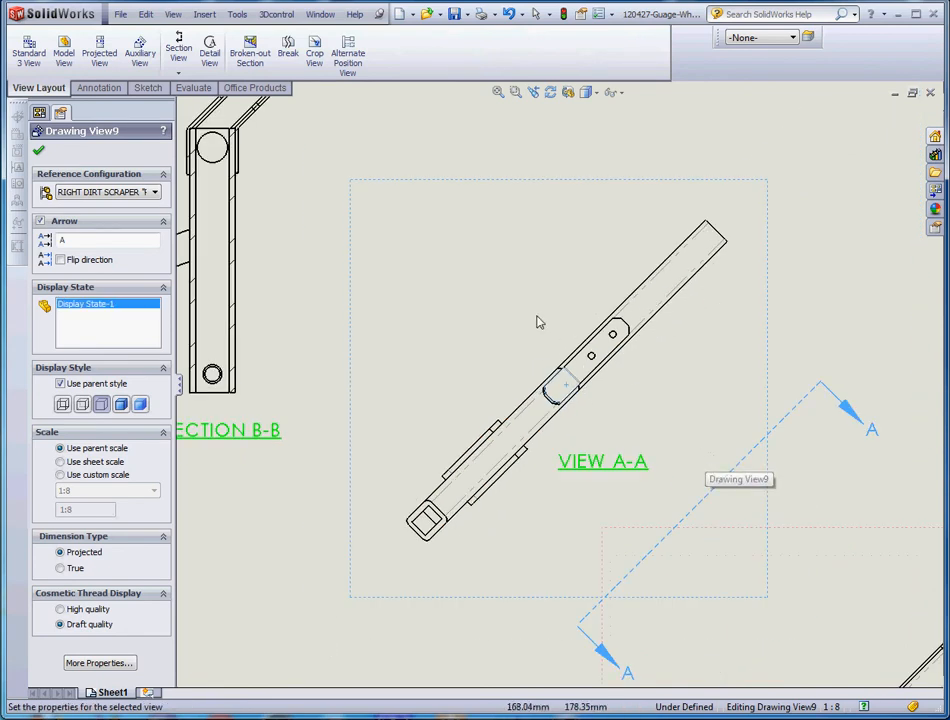
pyautogui.click(426, 148)
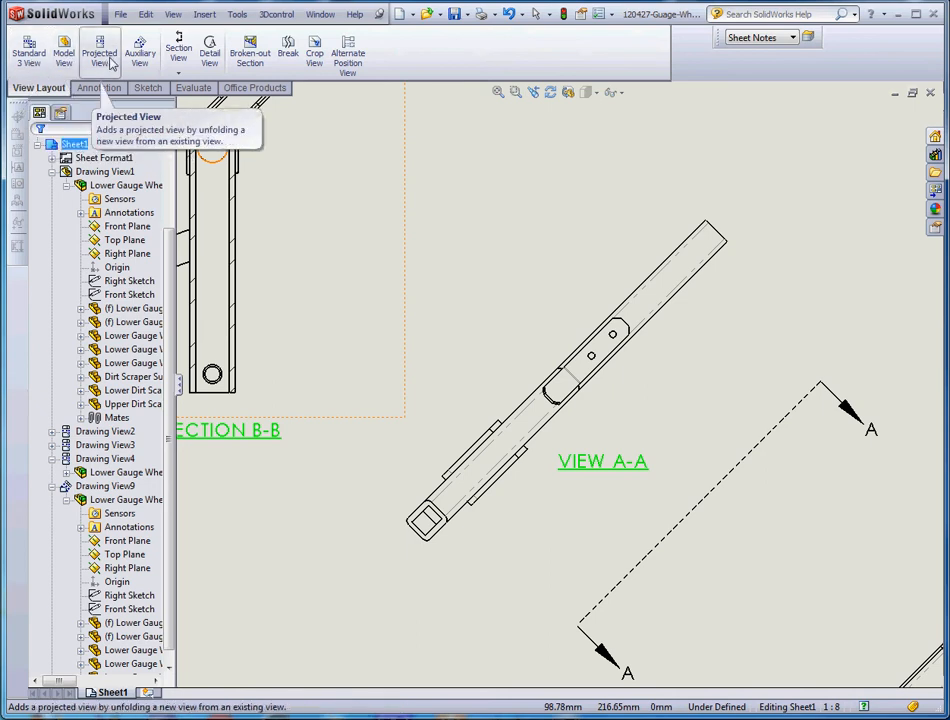
# Step: Start a detail view on View A-A with a circle of about 133 radius centred on the lower of the two holes
pyautogui.click(211, 55)
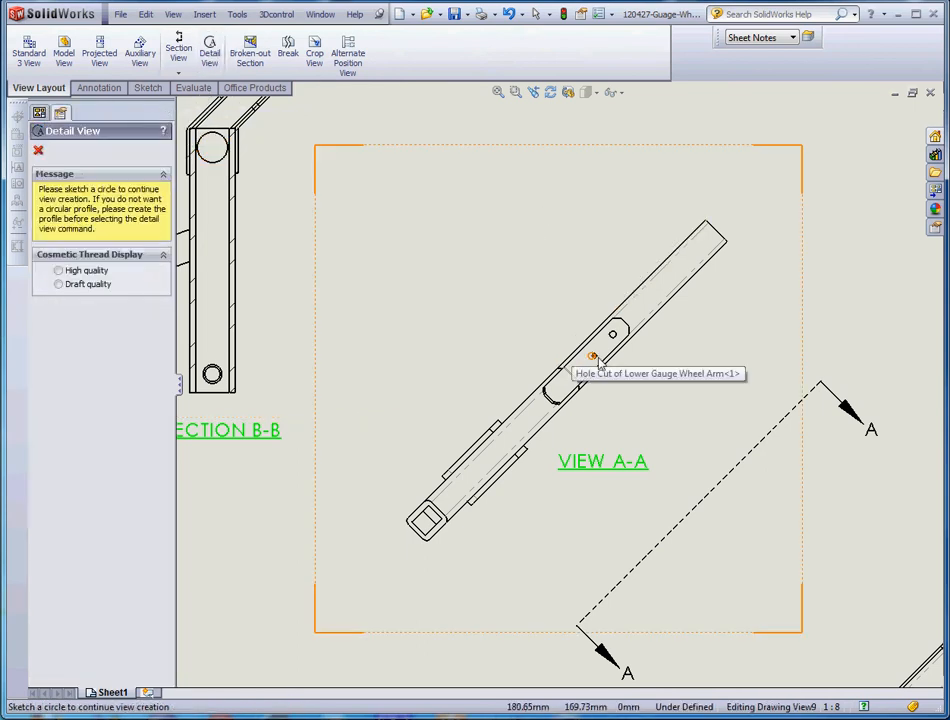
pyautogui.scroll(-3, 590, 363)
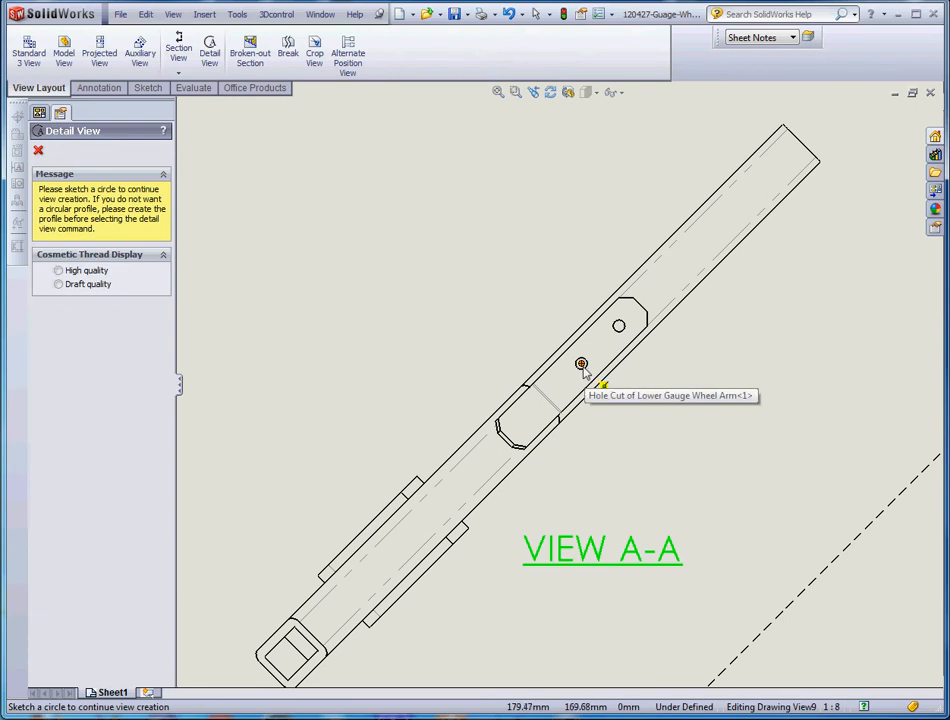
pyautogui.scroll(4, 583, 368)
pyautogui.scroll(-2, 572, 385)
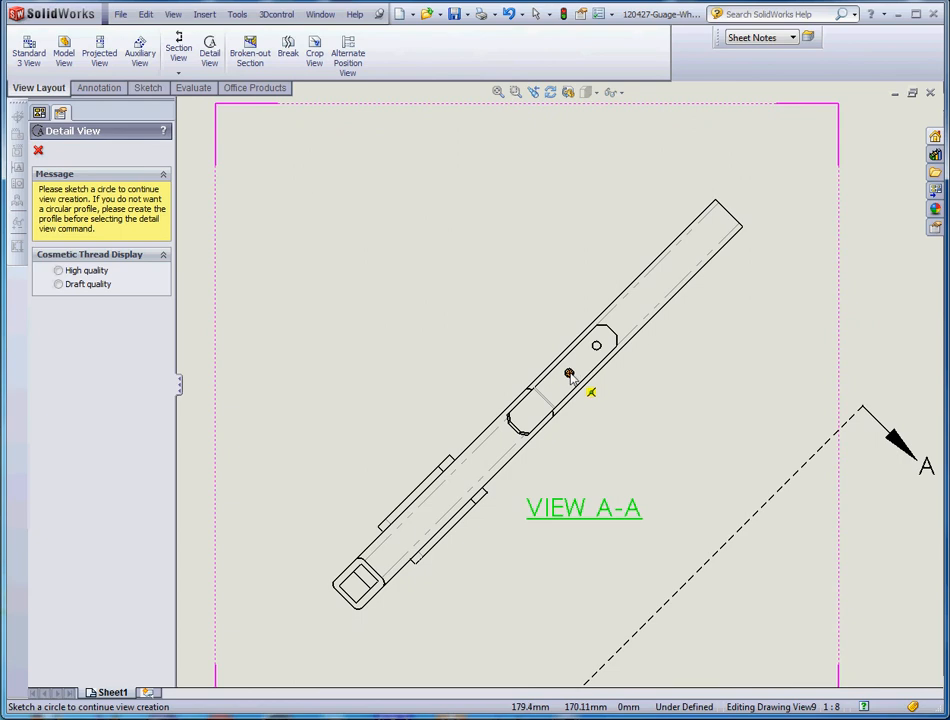
pyautogui.click(569, 374)
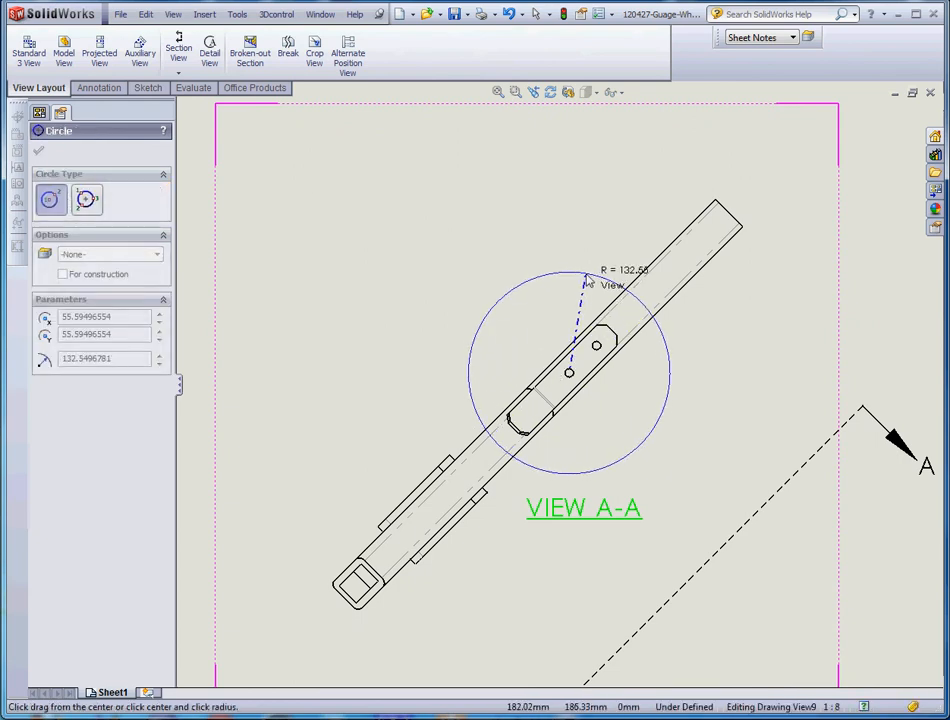
pyautogui.click(586, 281)
# Step: Place the detail view in the open area above and to the right of View A-A
pyautogui.scroll(2, 715, 418)
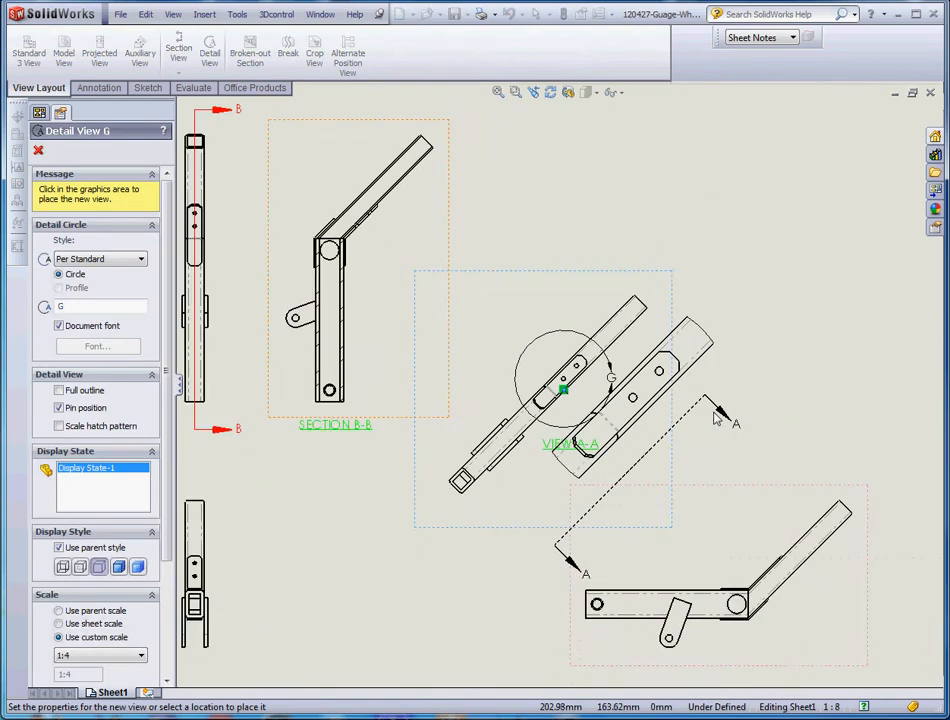
pyautogui.scroll(2, 715, 418)
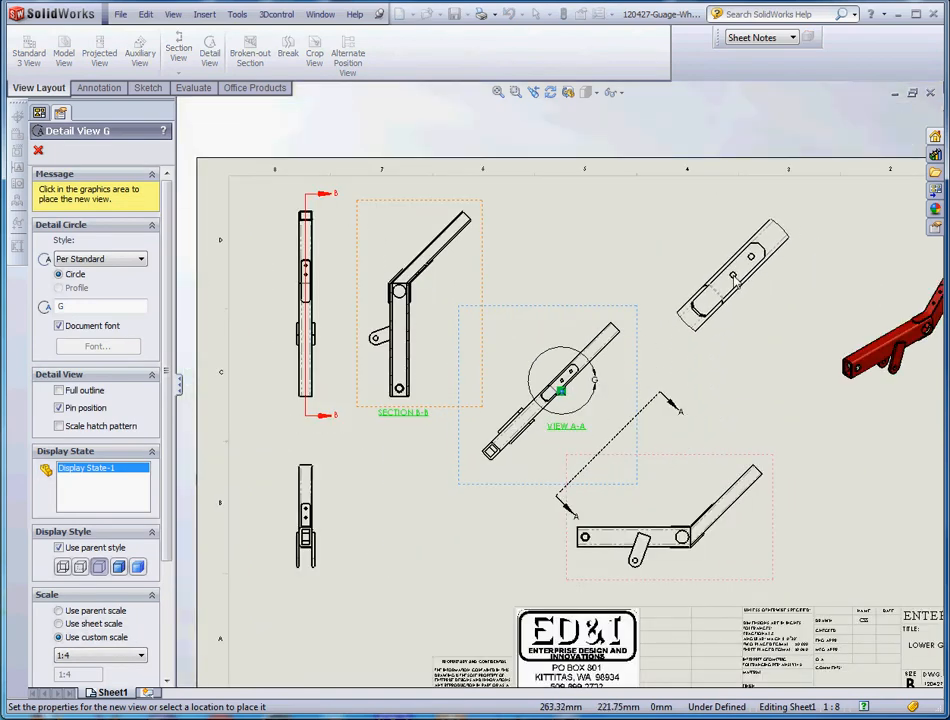
pyautogui.click(745, 315)
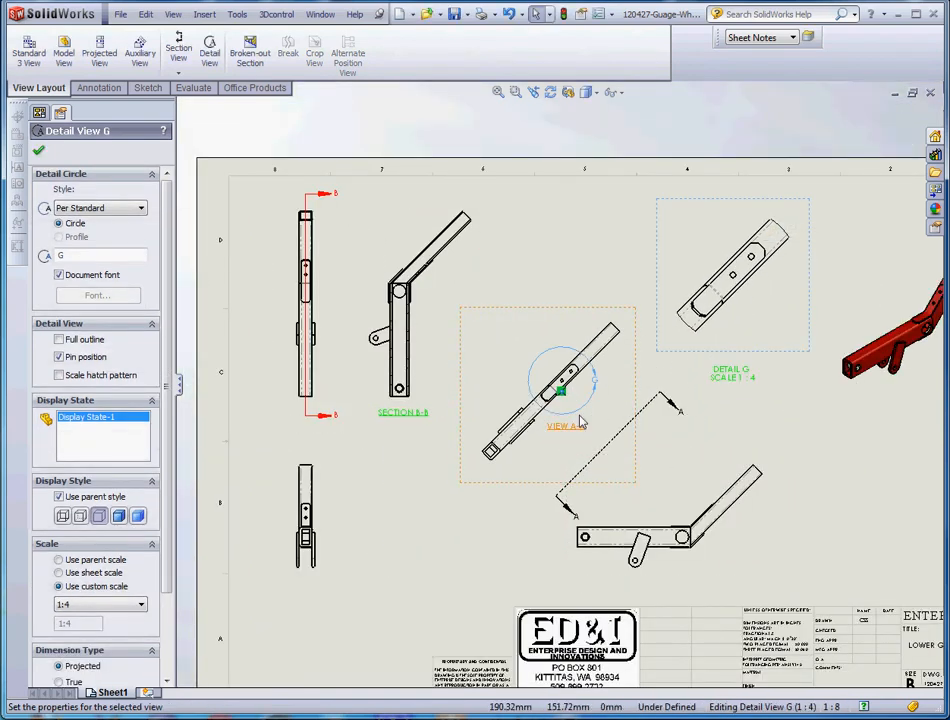
# Step: Move the detail view's label closer beneath the lower end of the enlarged arm
pyautogui.scroll(-3, 581, 423)
pyautogui.scroll(-2, 560, 360)
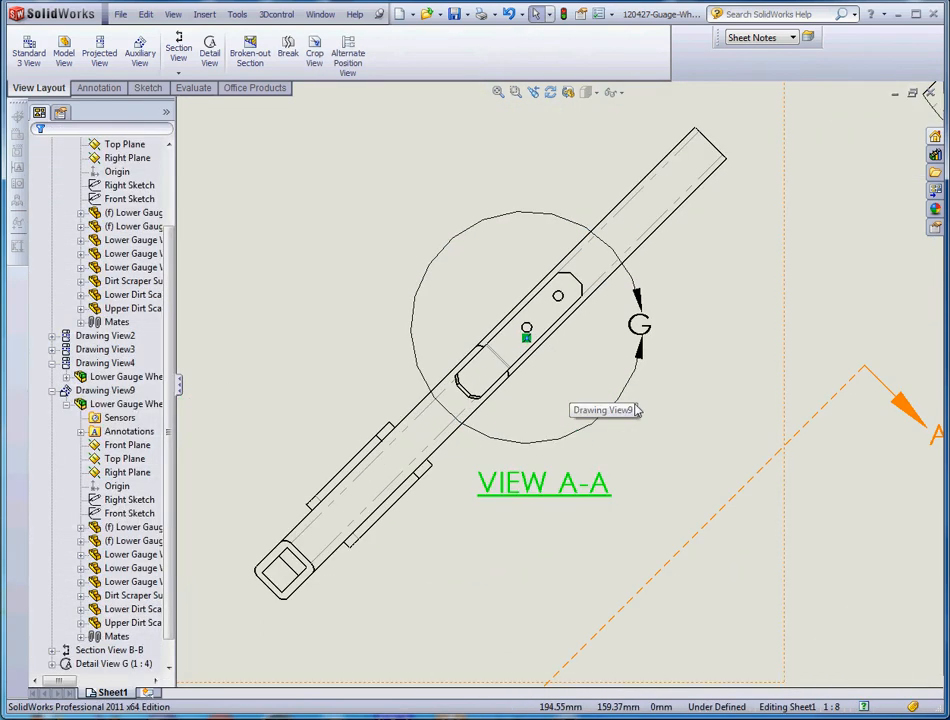
pyautogui.scroll(4, 636, 410)
pyautogui.scroll(-2, 583, 386)
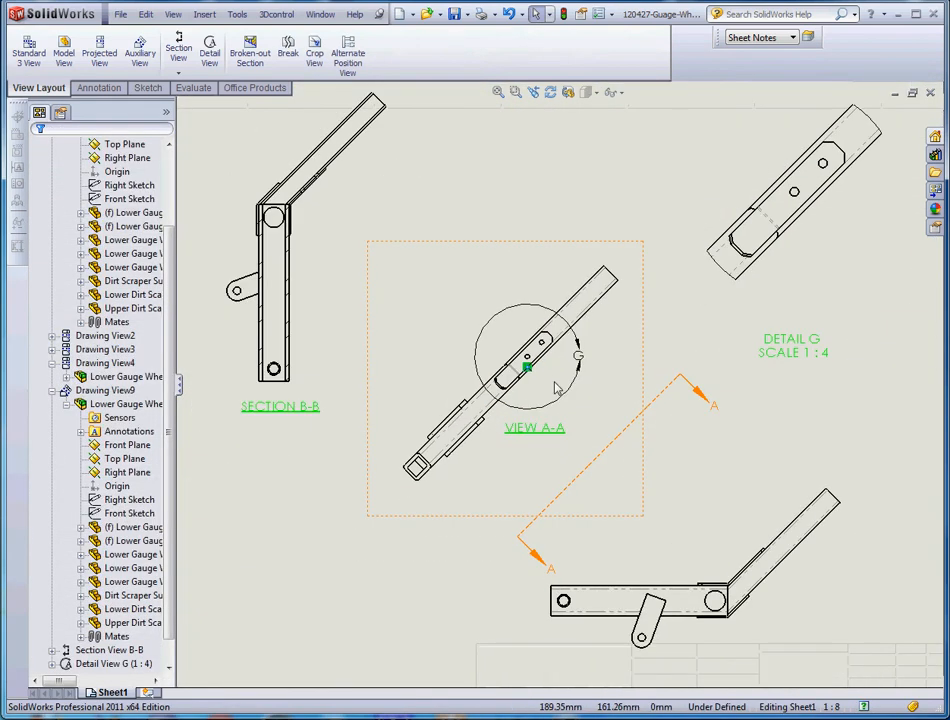
pyautogui.scroll(4, 825, 428)
pyautogui.scroll(-3, 677, 385)
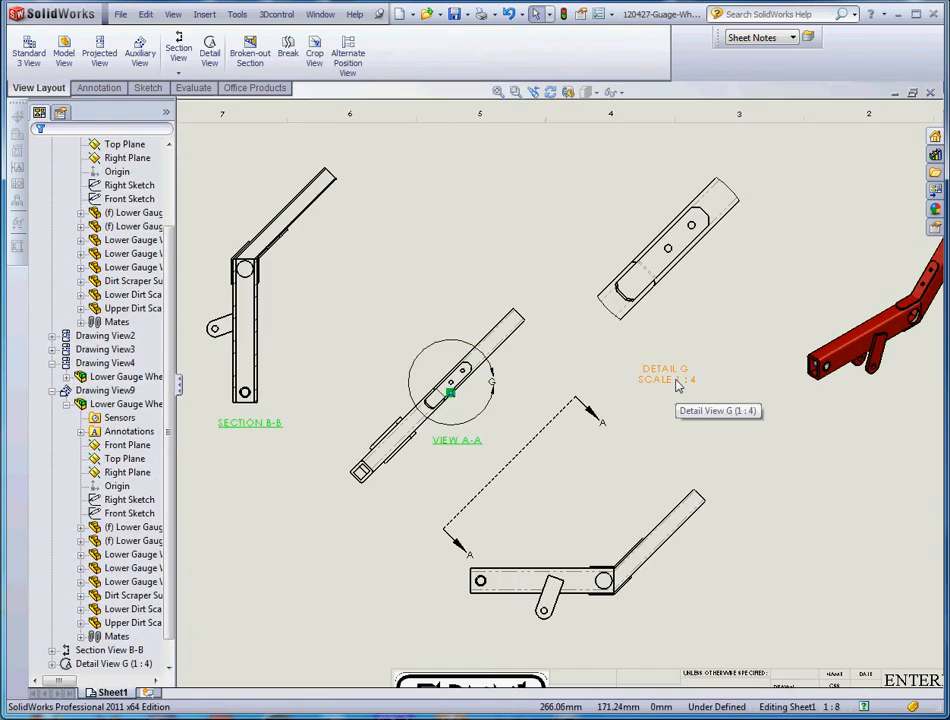
pyautogui.moveTo(677, 385); pyautogui.dragTo(703, 328)
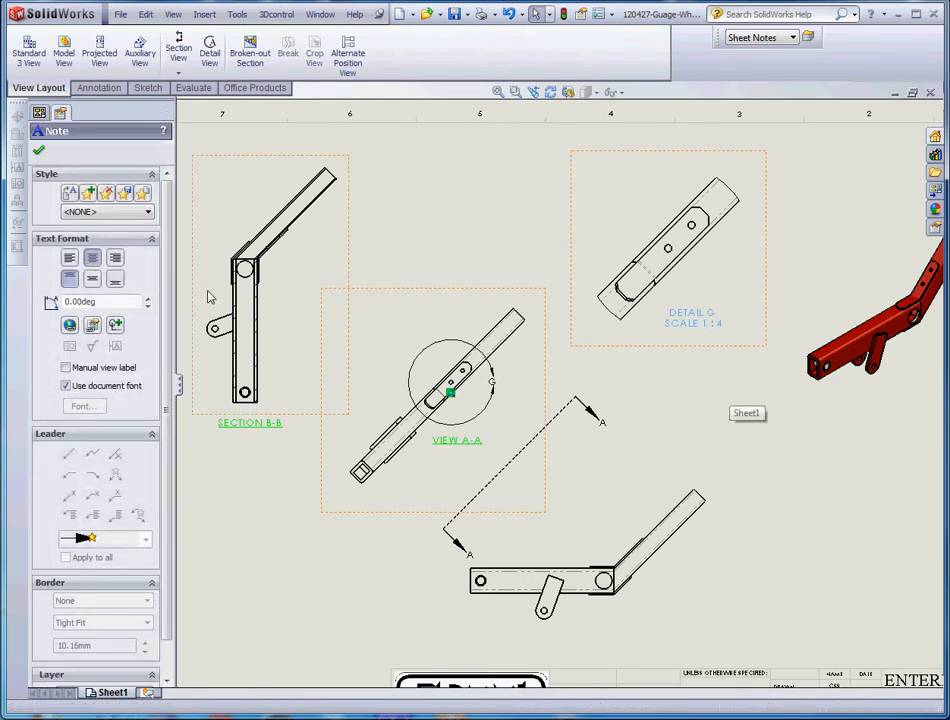
# Step: Change the detail view's label letter to C
pyautogui.click(672, 345)
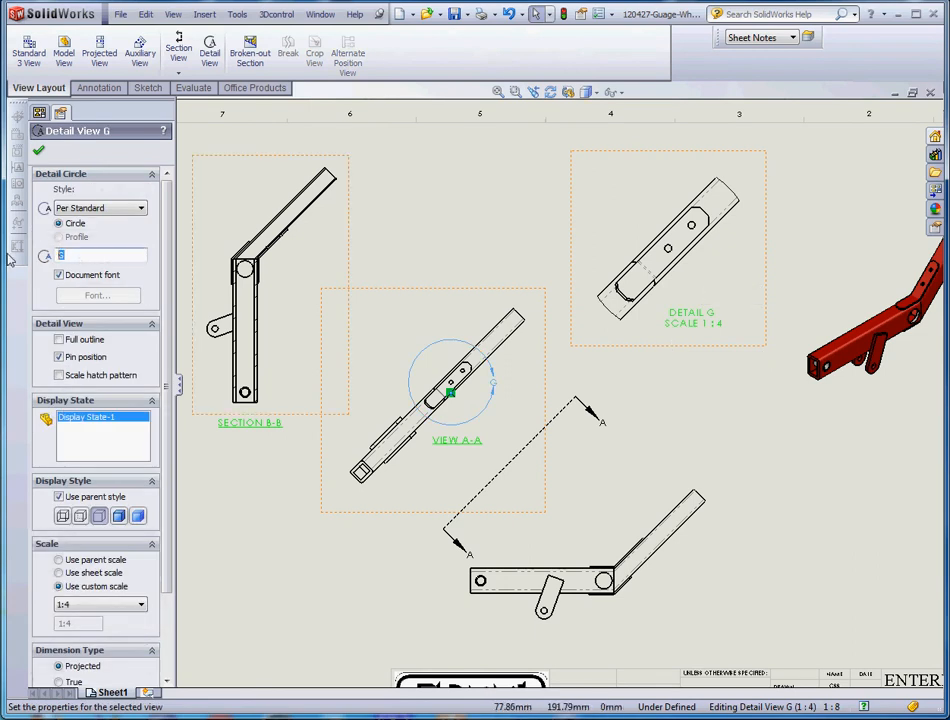
pyautogui.press('BackSpace')
pyautogui.write('C')
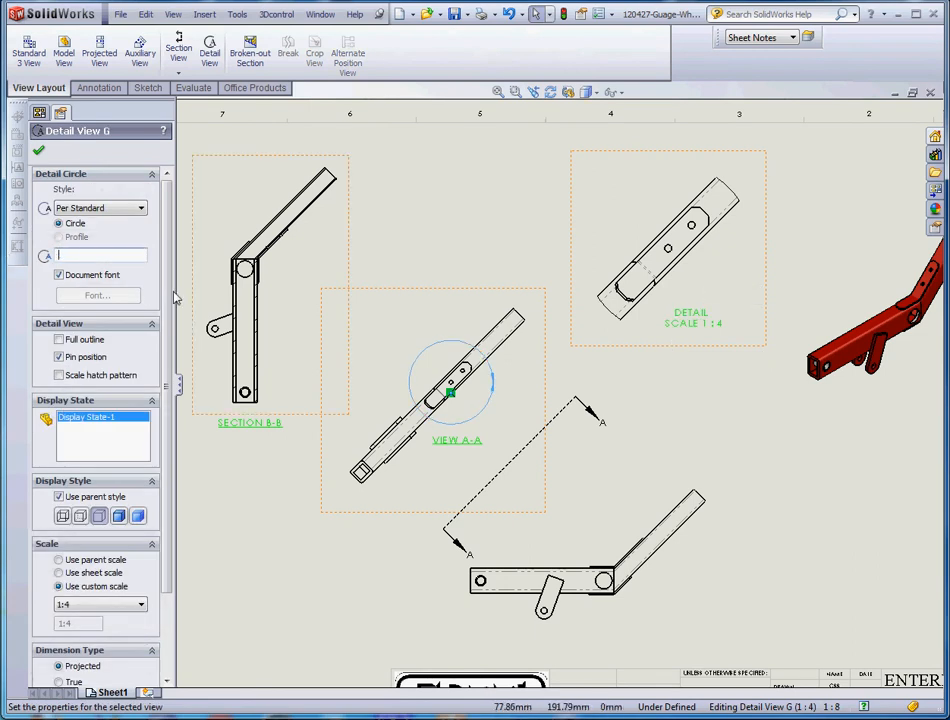
pyautogui.click(38, 153)
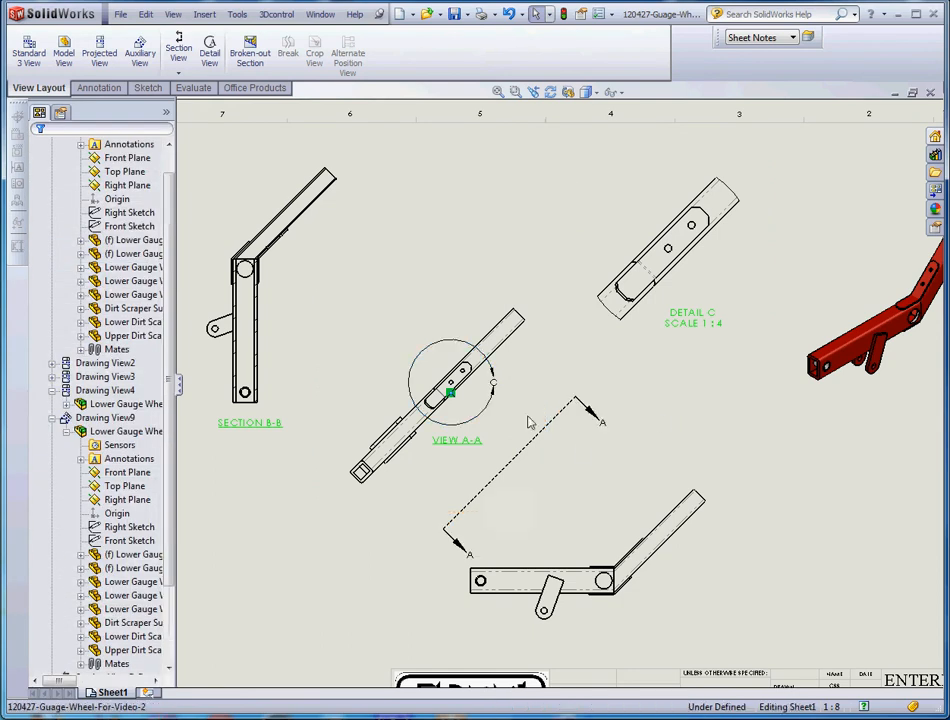
# Step: Assign the detail circle C on View A-A to the Dimension layer
pyautogui.scroll(4, 505, 400)
pyautogui.click(515, 414)
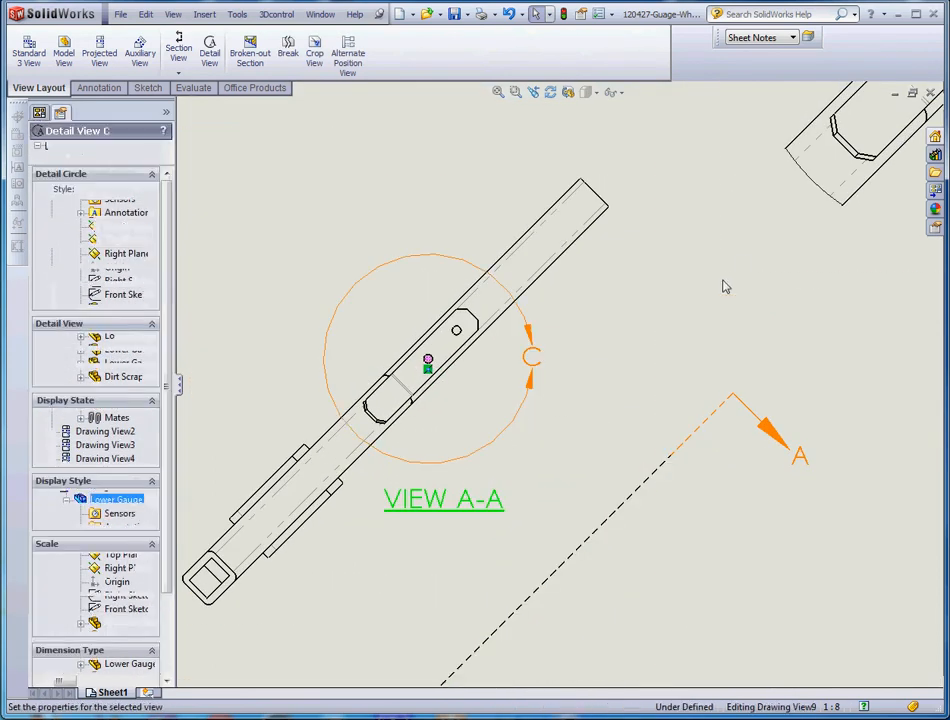
pyautogui.click(762, 38)
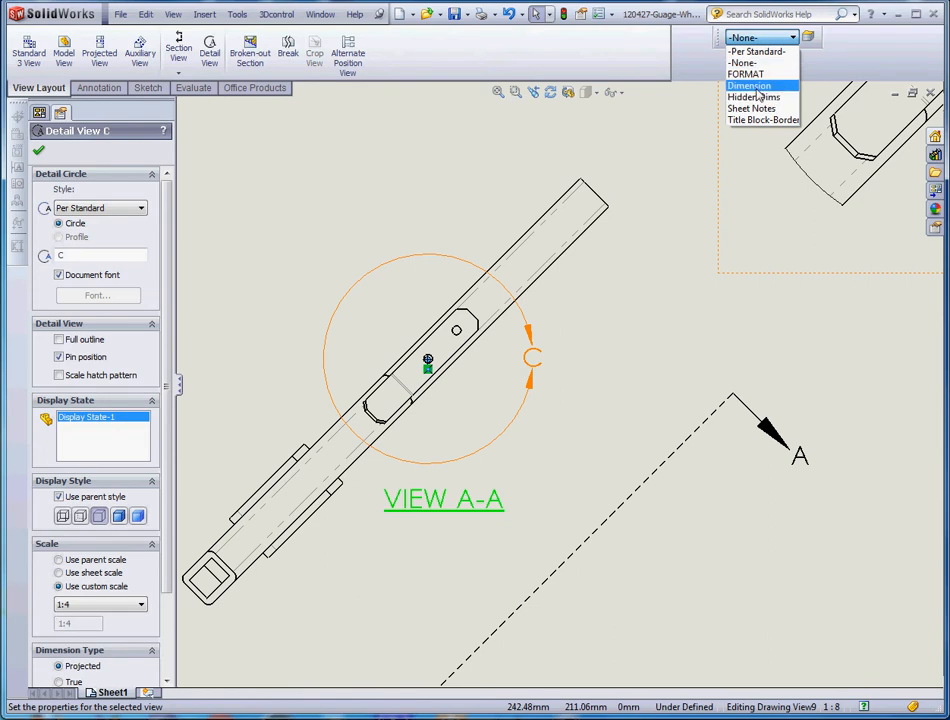
pyautogui.click(755, 85)
pyautogui.click(538, 389)
pyautogui.click(524, 402)
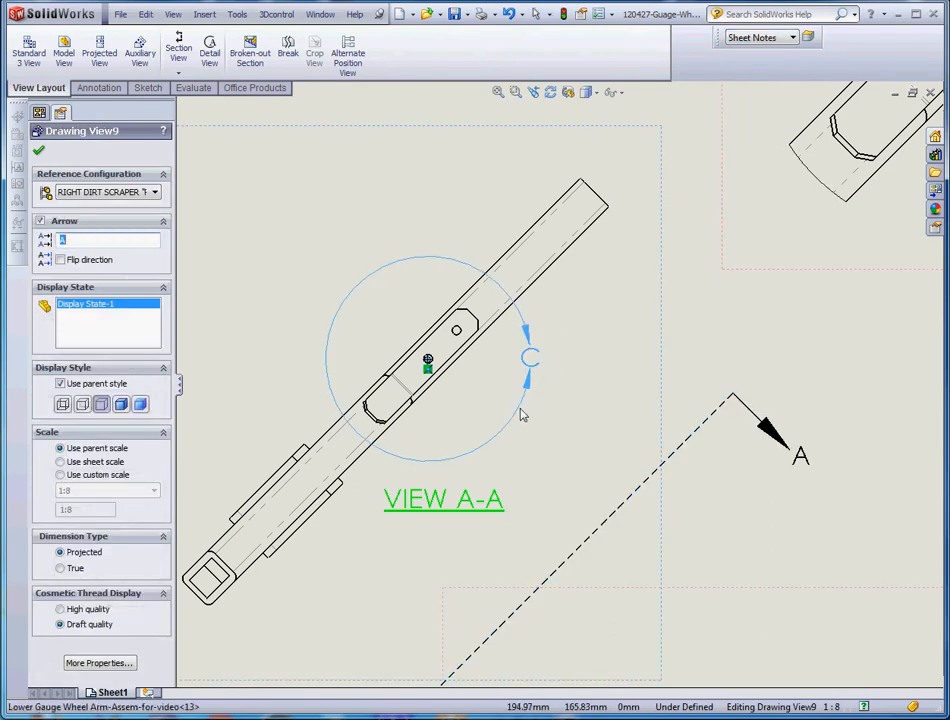
# Step: Resize detail circle C so it fits slightly tighter around the cut-out and holes in View A-A
pyautogui.moveTo(537, 379)
pyautogui.mouseDown()
pyautogui.moveTo(539, 388)
pyautogui.moveTo(548, 361)
pyautogui.mouseUp()
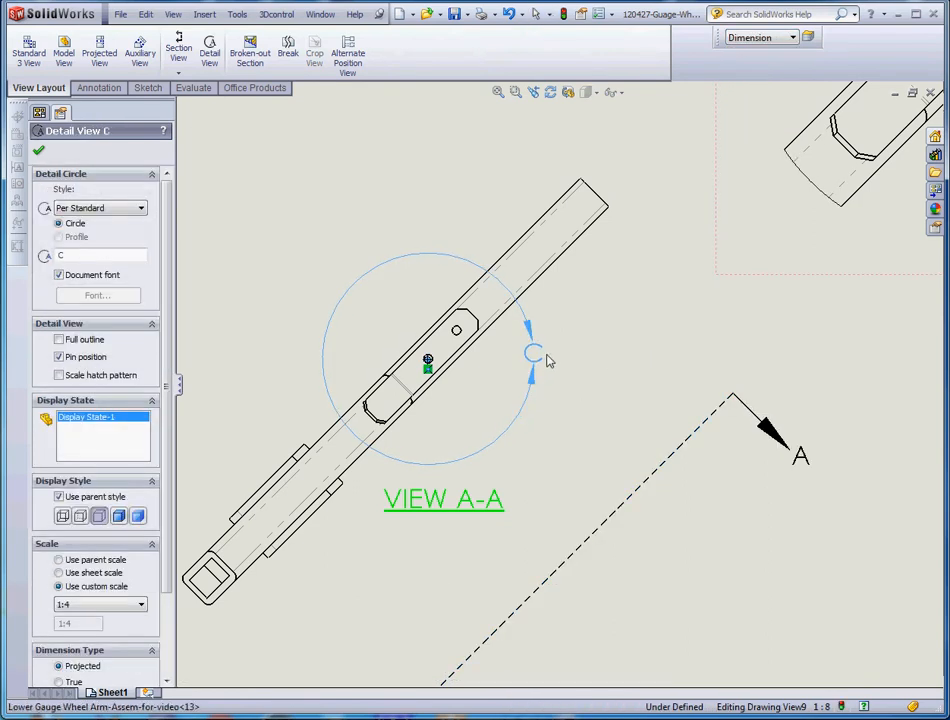
pyautogui.scroll(3, 548, 361)
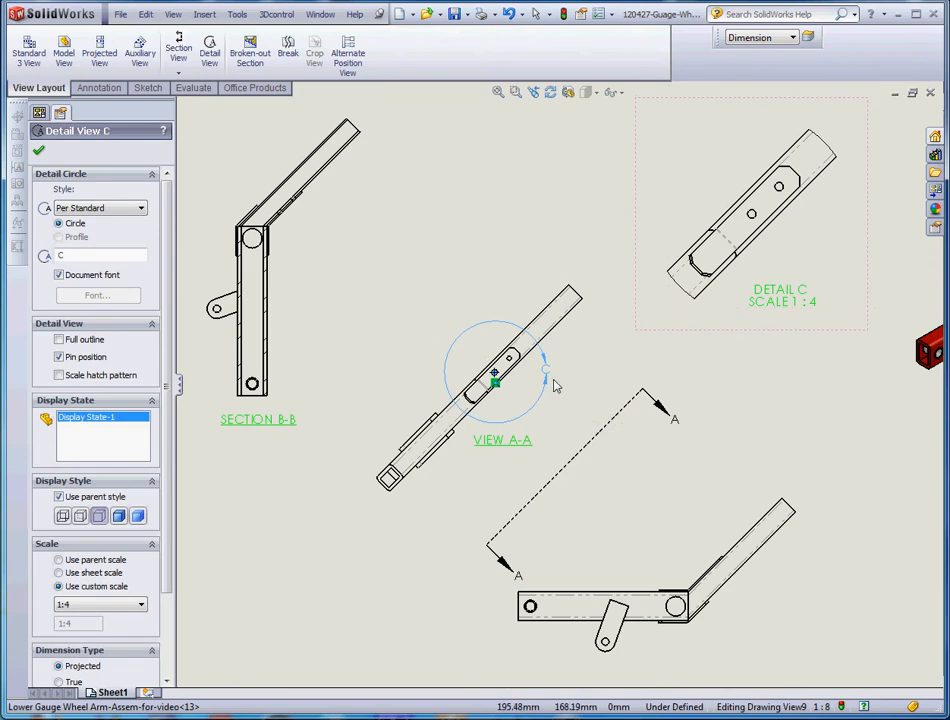
pyautogui.moveTo(574, 382); pyautogui.dragTo(541, 388)
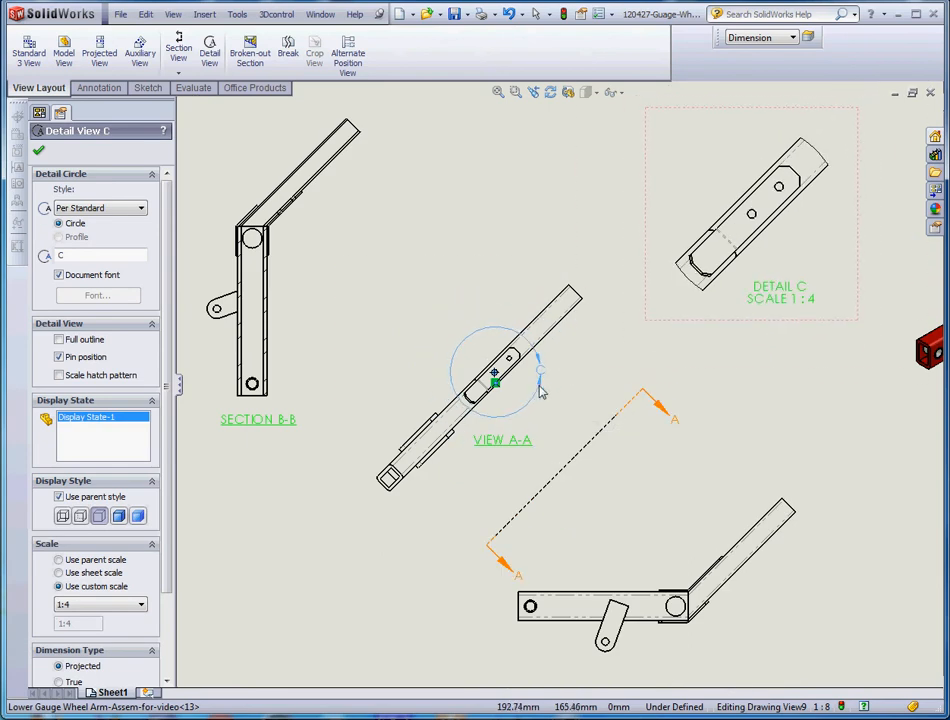
pyautogui.scroll(-4, 565, 391)
pyautogui.scroll(-2, 563, 392)
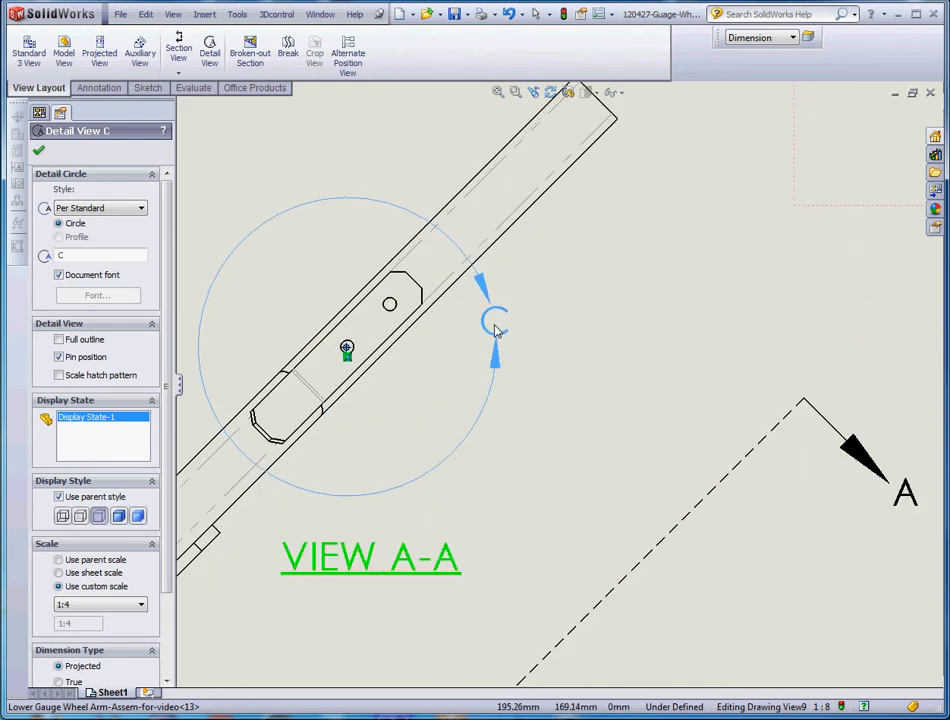
pyautogui.scroll(4, 528, 385)
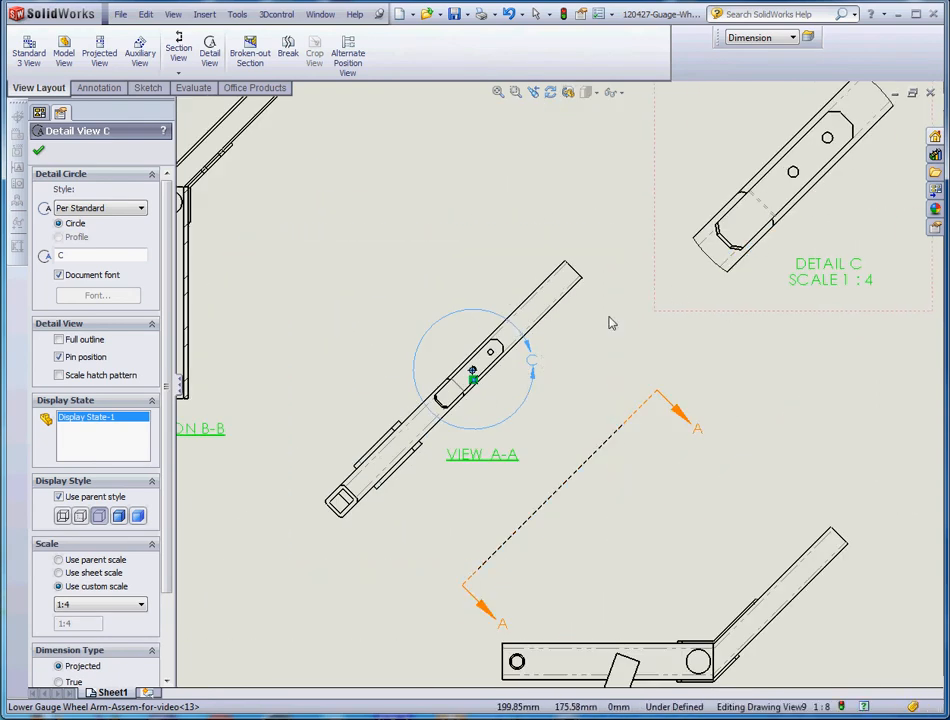
pyautogui.scroll(3, 560, 364)
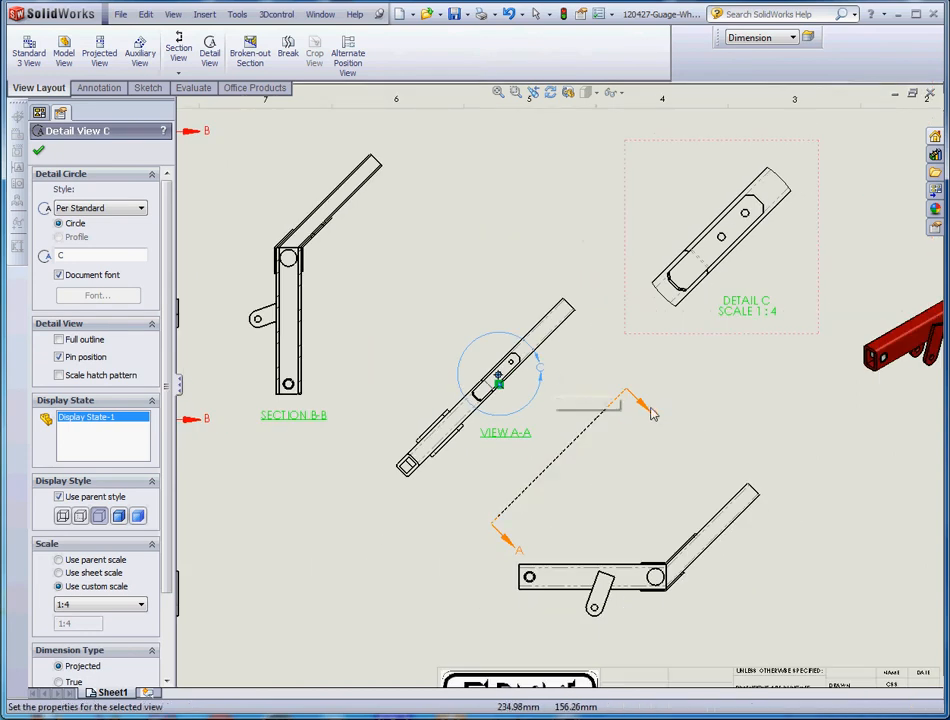
pyautogui.click(702, 369)
# Step: Try detail view C at a custom scale of 1:2 and return it to 1:4
pyautogui.scroll(3, 705, 367)
pyautogui.scroll(-4, 704, 366)
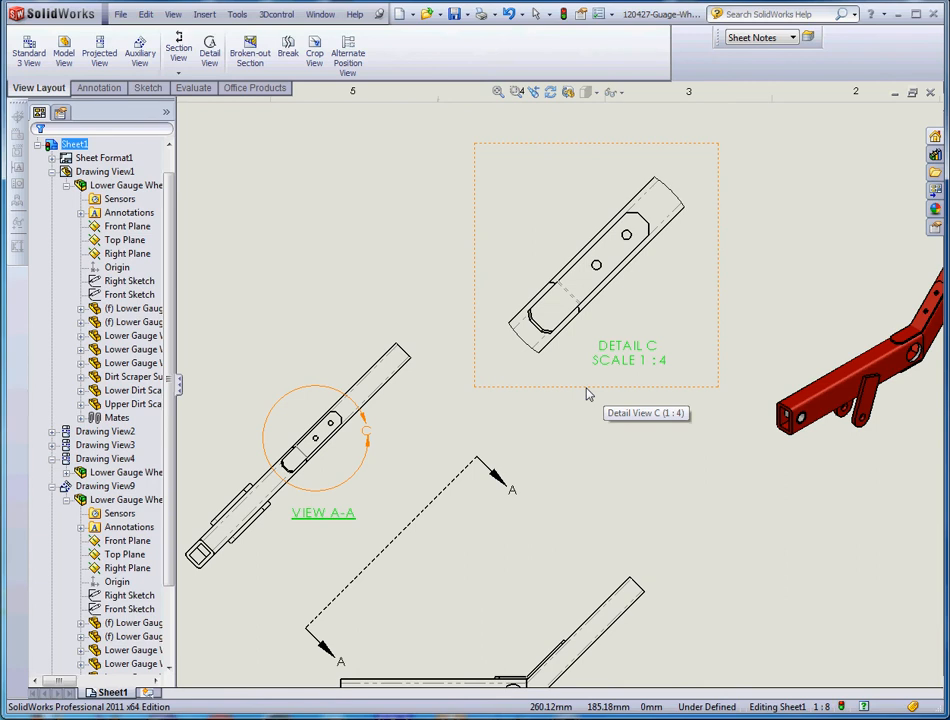
pyautogui.click(587, 393)
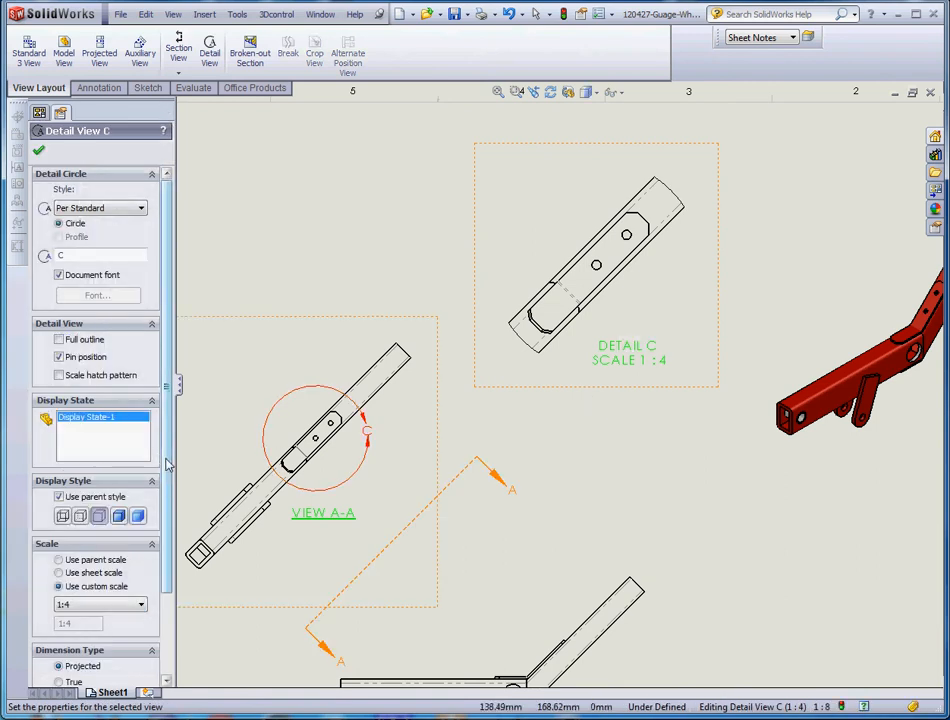
pyautogui.scroll(-3, 168, 464)
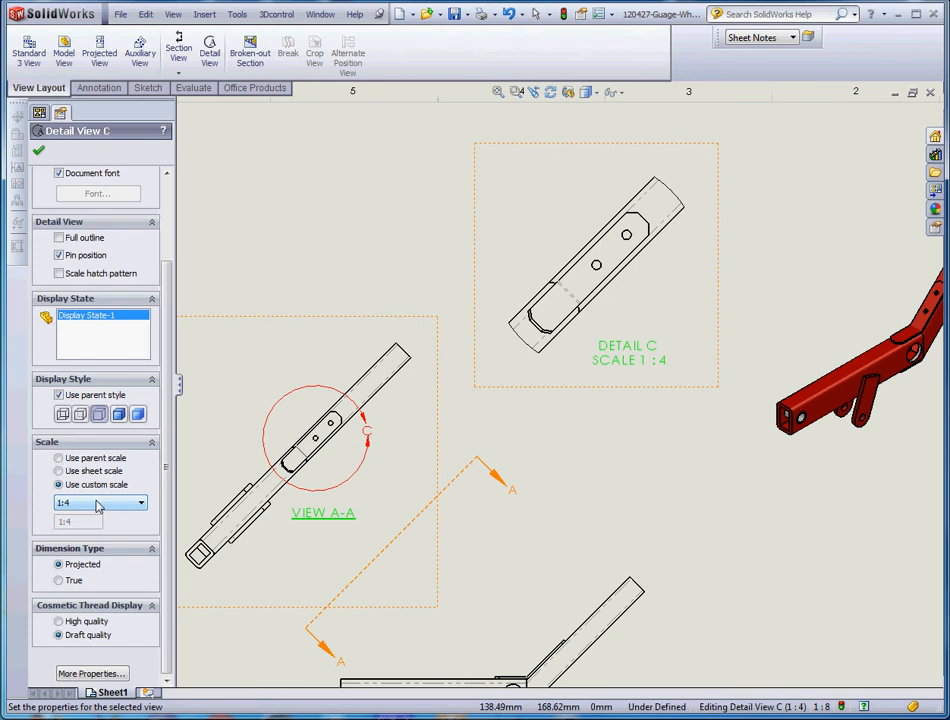
pyautogui.click(97, 505)
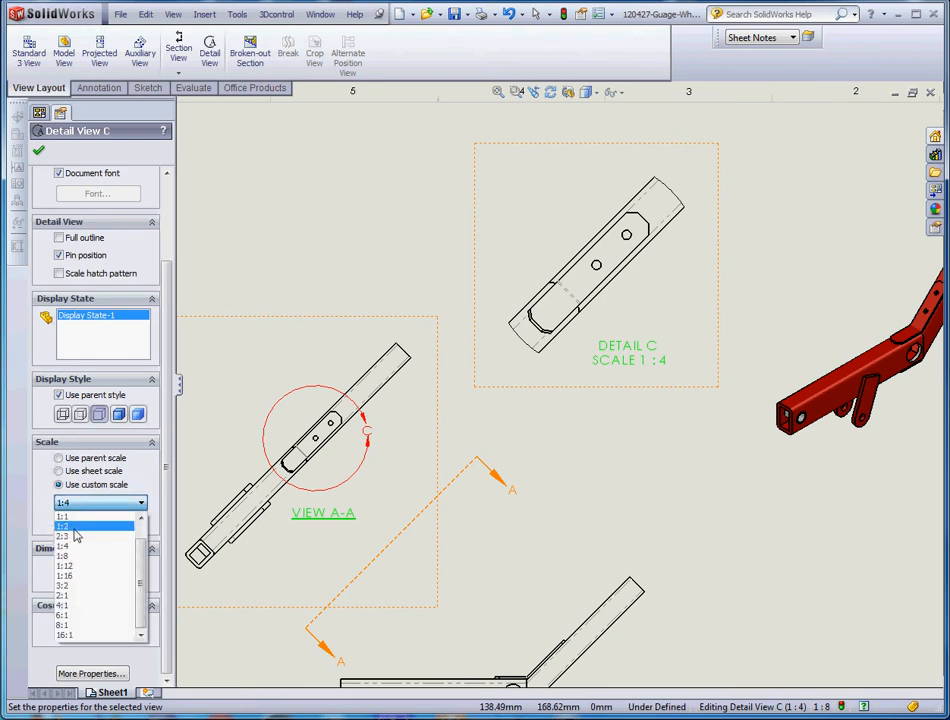
pyautogui.click(77, 535)
pyautogui.scroll(5, 640, 468)
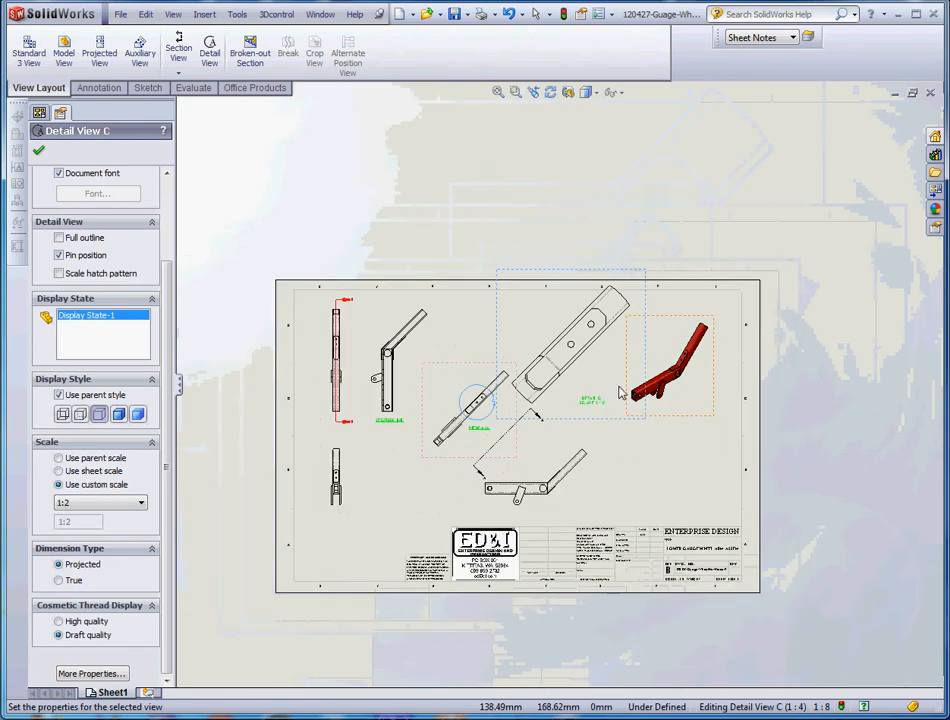
pyautogui.scroll(-3, 612, 402)
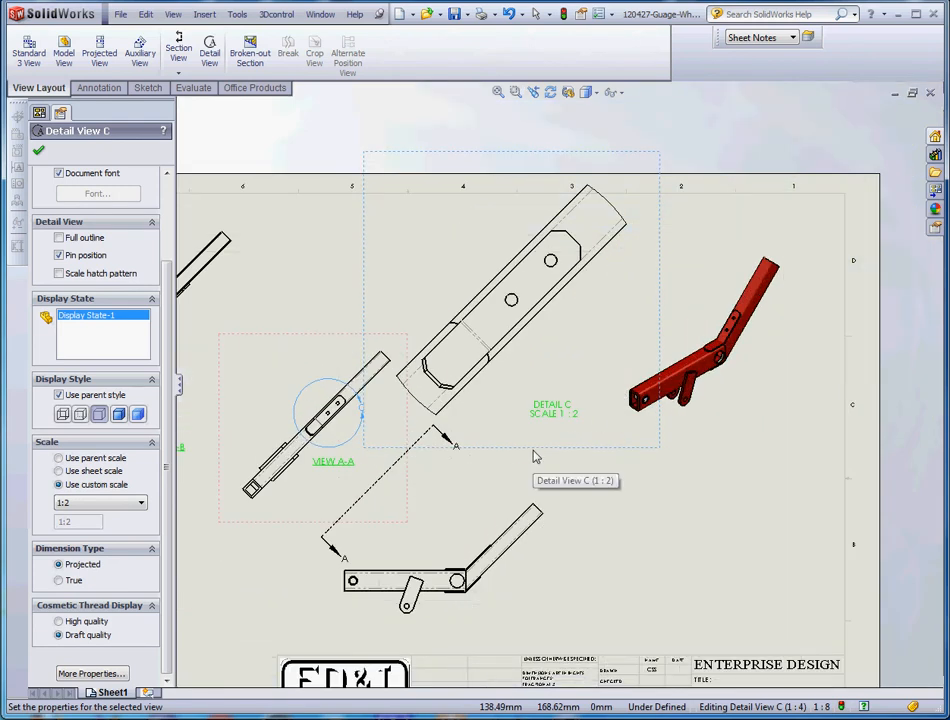
pyautogui.click(86, 503)
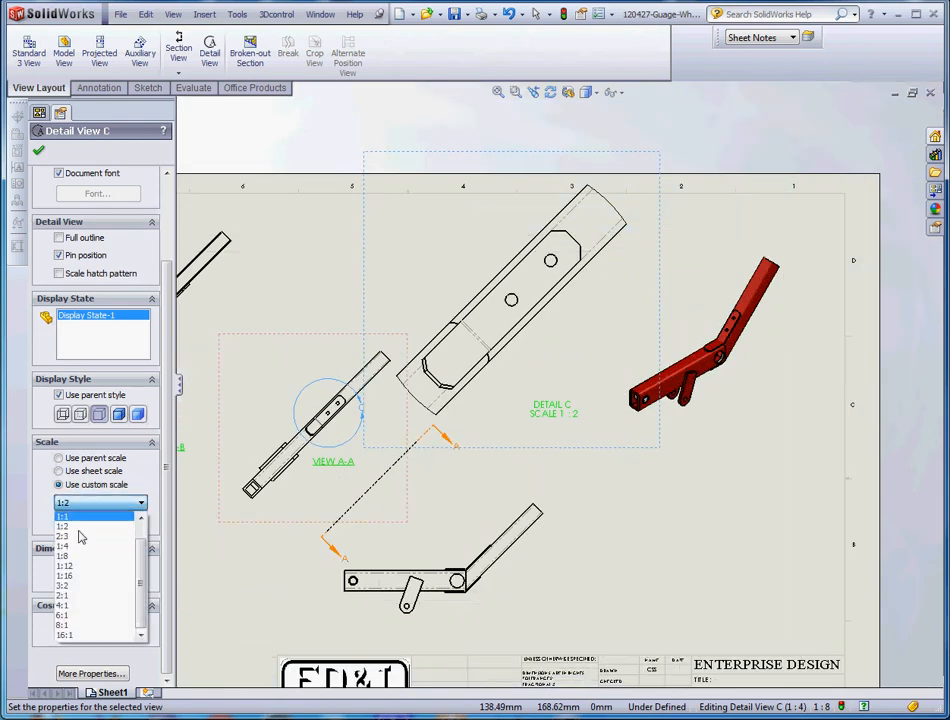
pyautogui.click(80, 545)
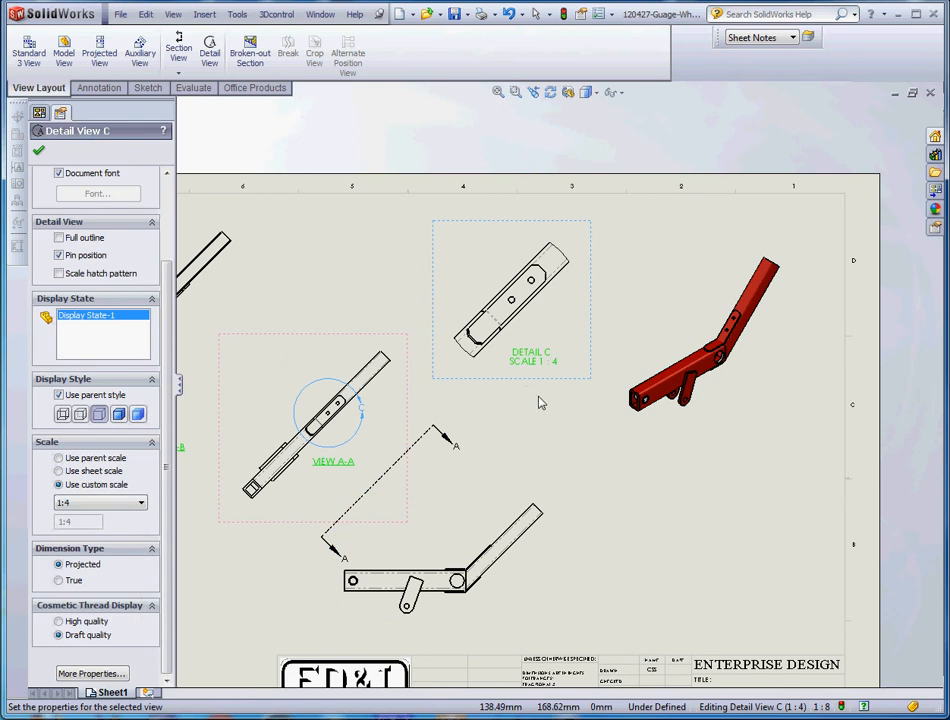
# Step: Override the document font of the Detail C label with underlined text and place the label just beneath the arm's lower end
pyautogui.moveTo(511, 364)
pyautogui.mouseDown()
pyautogui.moveTo(520, 384)
pyautogui.moveTo(509, 370)
pyautogui.mouseUp()
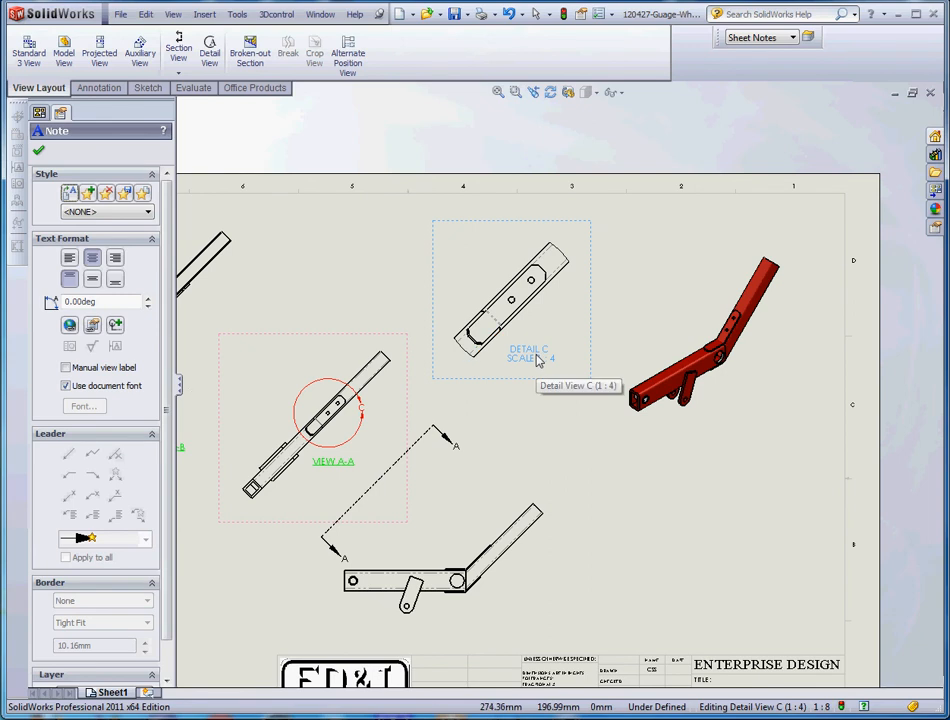
pyautogui.click(66, 386)
pyautogui.click(84, 407)
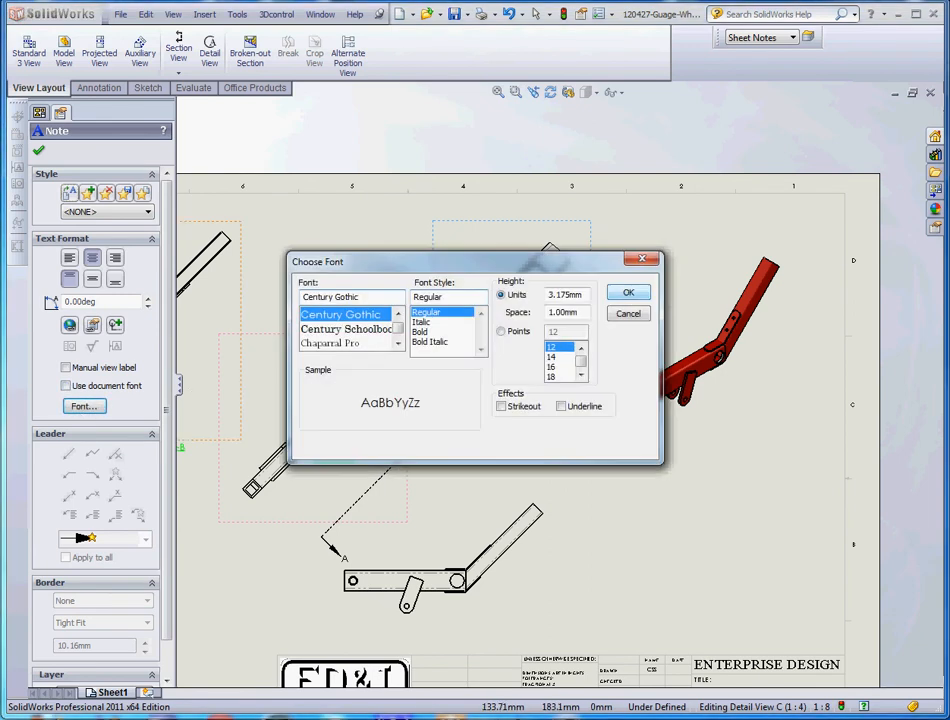
pyautogui.click(643, 290)
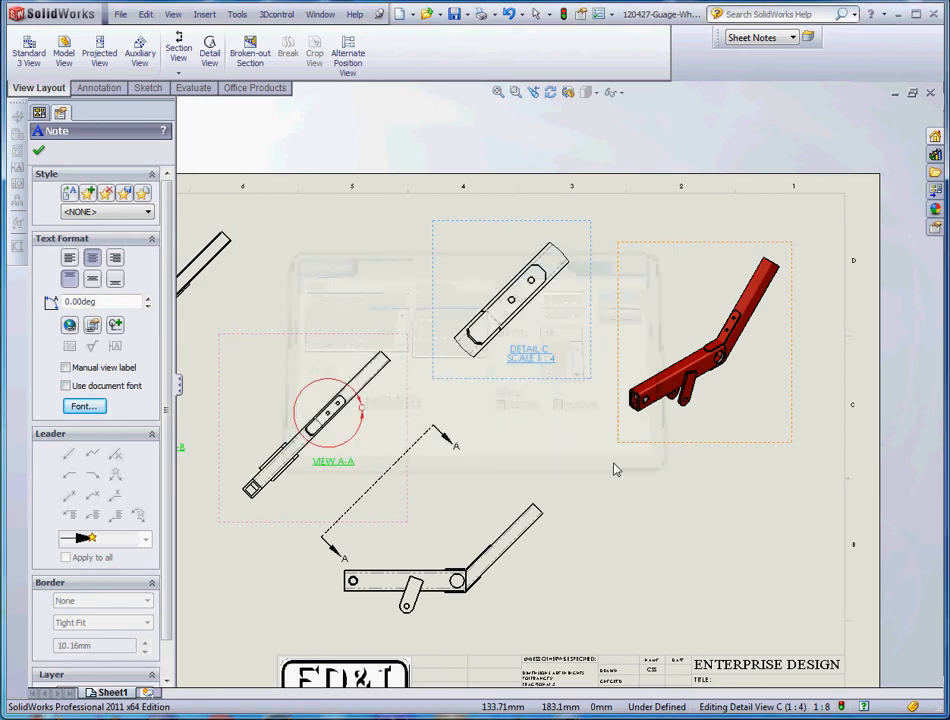
pyautogui.click(614, 466)
pyautogui.click(523, 370)
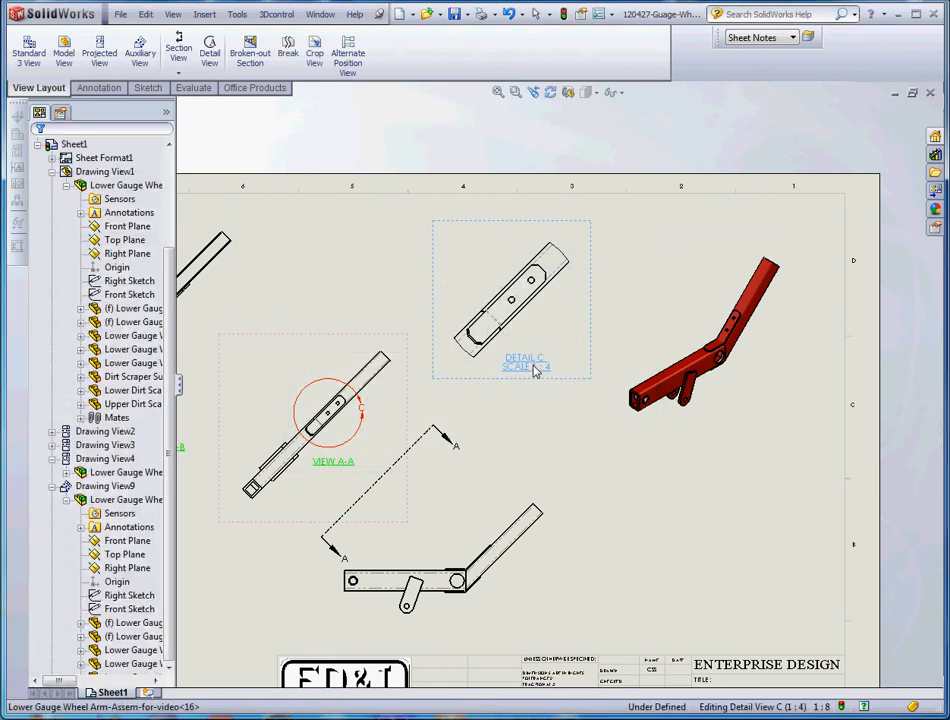
pyautogui.click(561, 447)
# Step: Examine the sheet's layout, comparing the label style and placement of Section B-B, View A-A and Detail C
pyautogui.scroll(3, 554, 445)
pyautogui.scroll(-1, 539, 423)
pyautogui.scroll(-2, 539, 423)
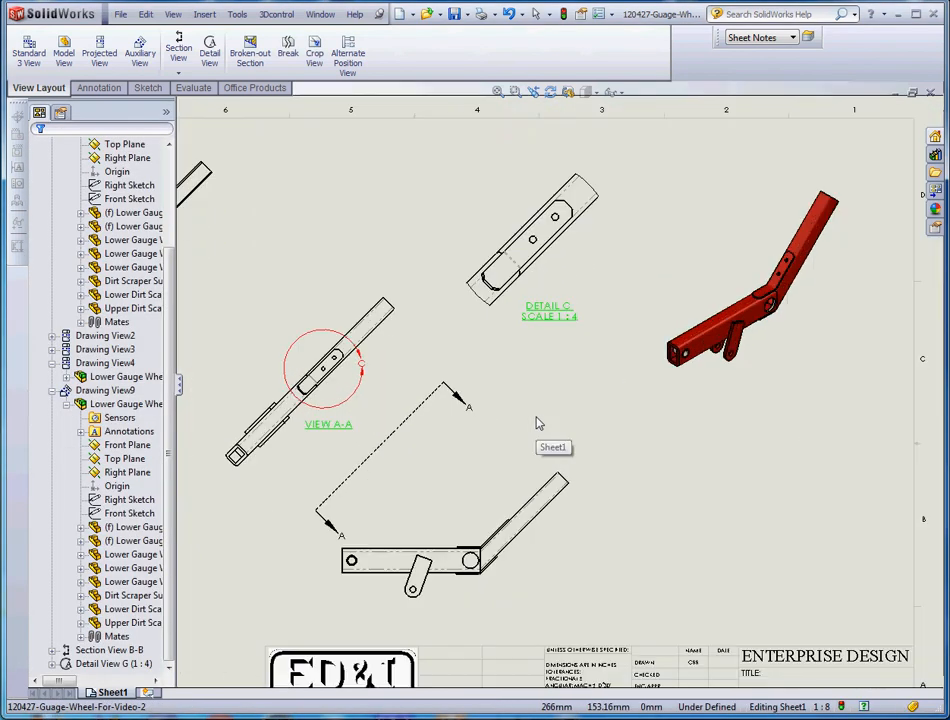
pyautogui.scroll(4, 397, 457)
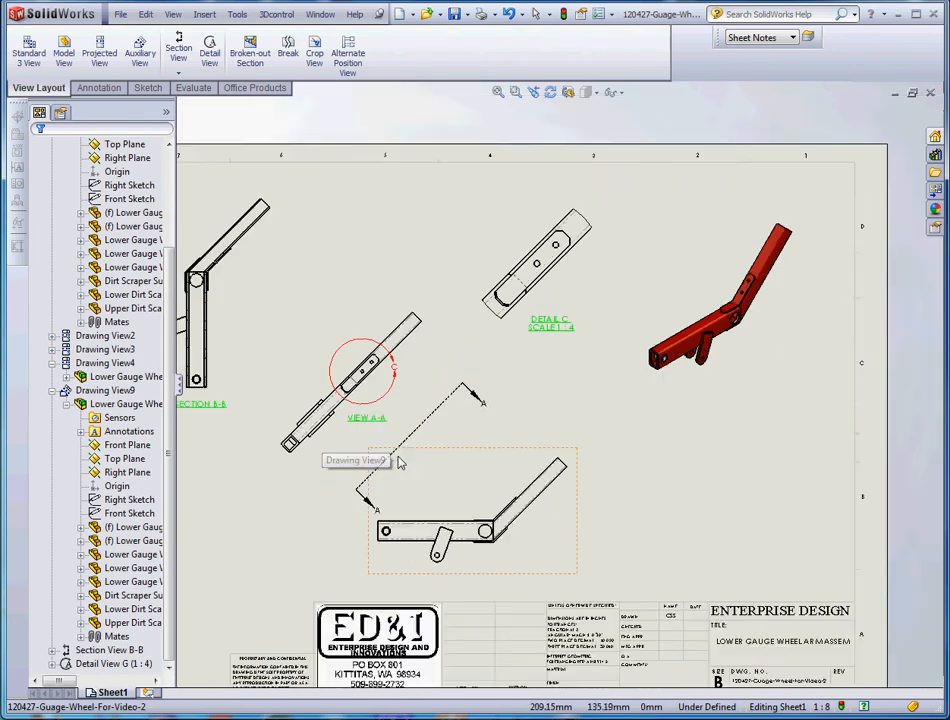
pyautogui.scroll(-5, 333, 417)
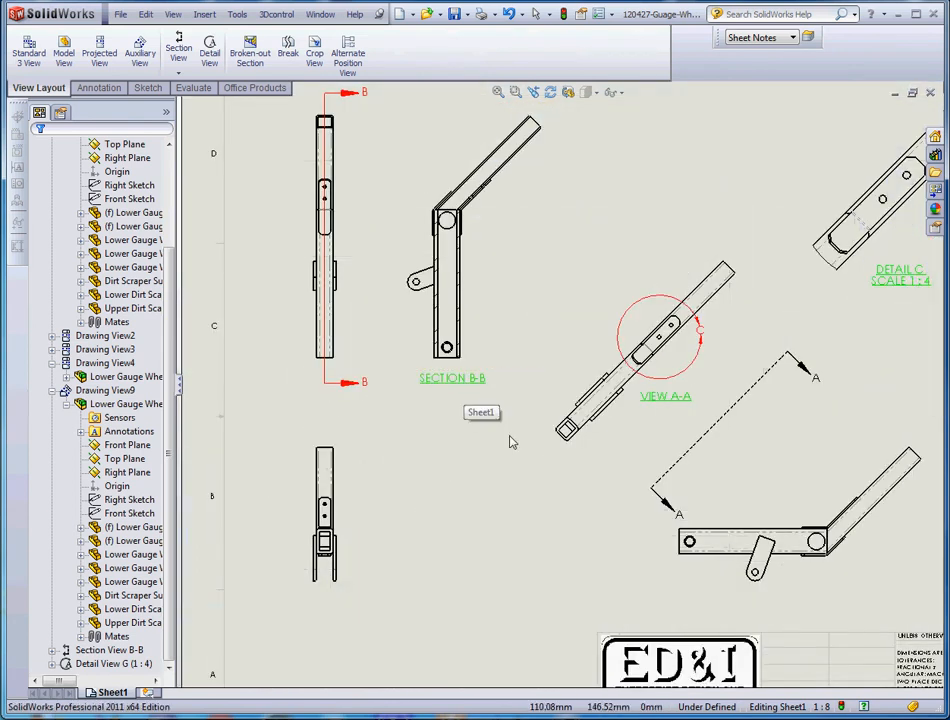
pyautogui.scroll(4, 477, 439)
pyautogui.scroll(-1, 688, 352)
pyautogui.scroll(-3, 688, 352)
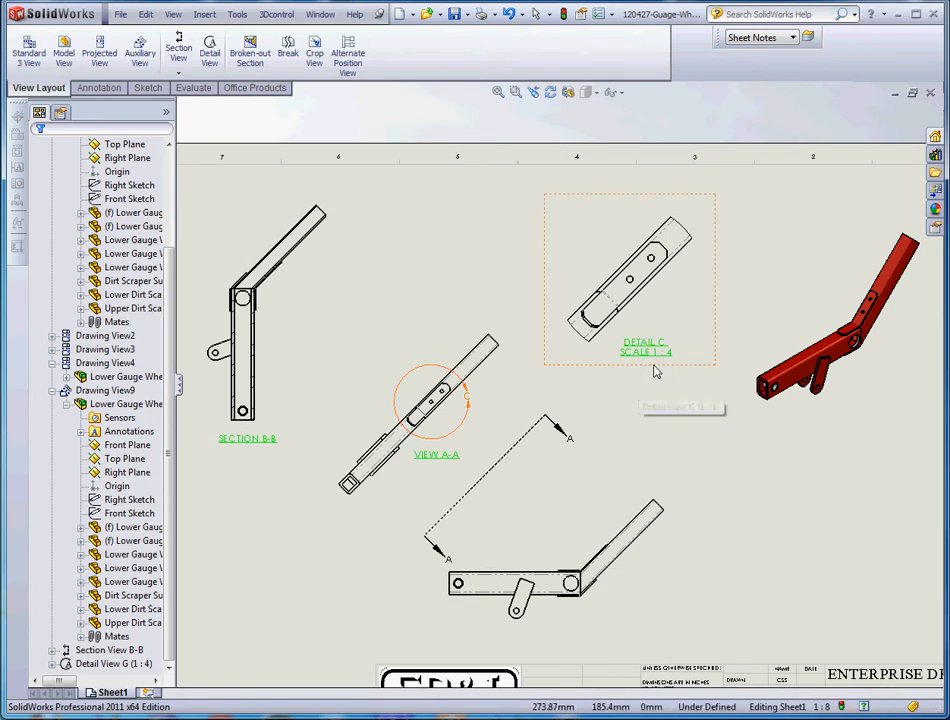
pyautogui.scroll(-5, 630, 378)
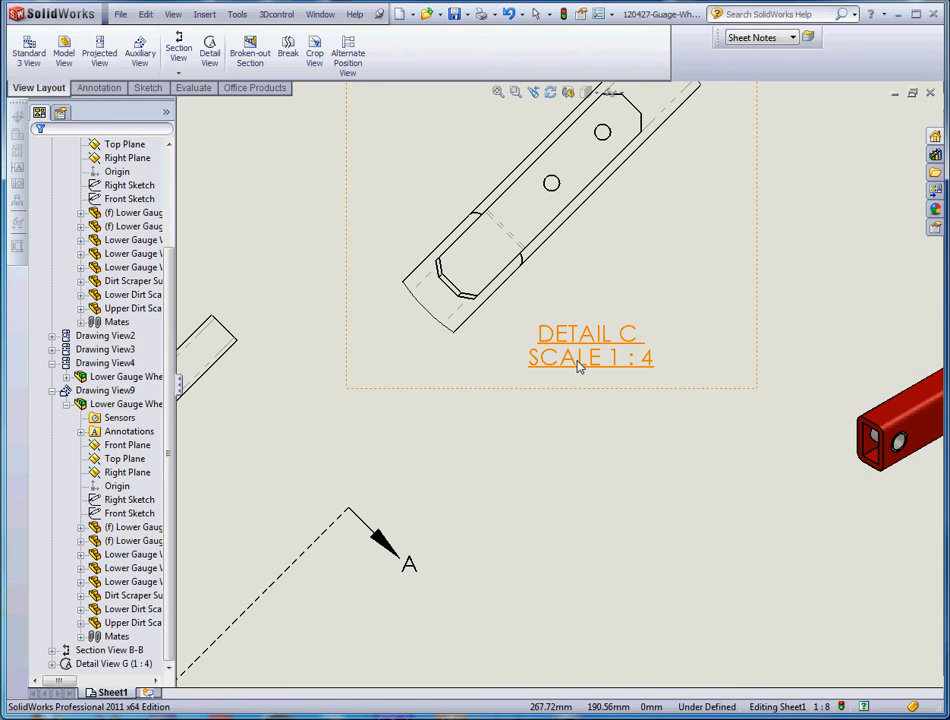
pyautogui.scroll(4, 578, 367)
pyautogui.scroll(-2, 570, 364)
pyautogui.scroll(3, 574, 424)
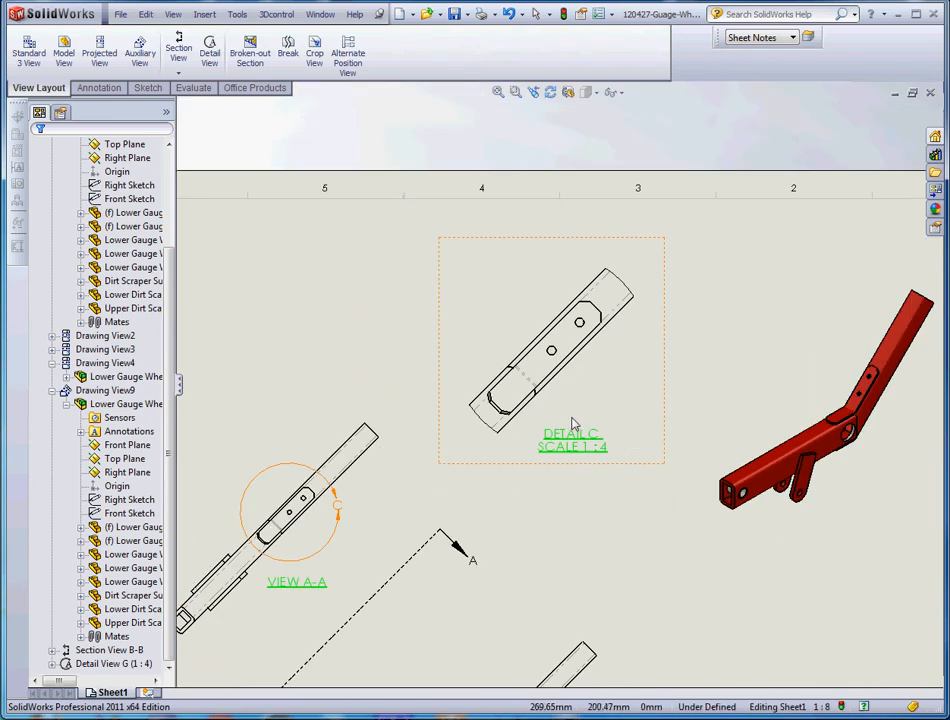
pyautogui.scroll(-3, 574, 424)
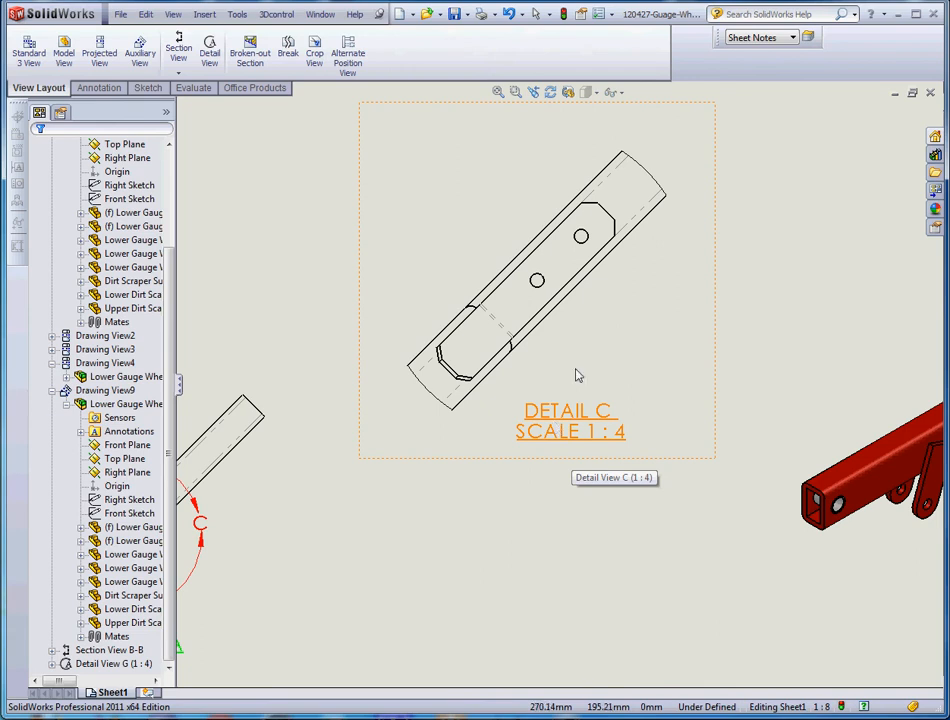
# Step: Try to add "(NOTE 1)" as a third line in the Detail C label
pyautogui.click(548, 440)
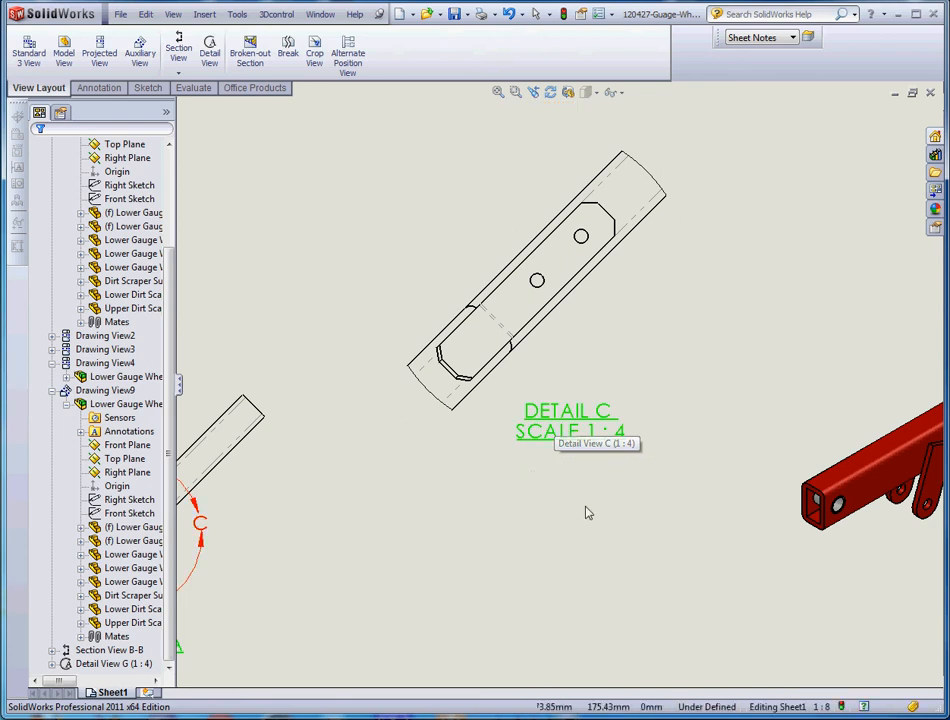
pyautogui.scroll(1, 580, 480)
pyautogui.scroll(-2, 569, 444)
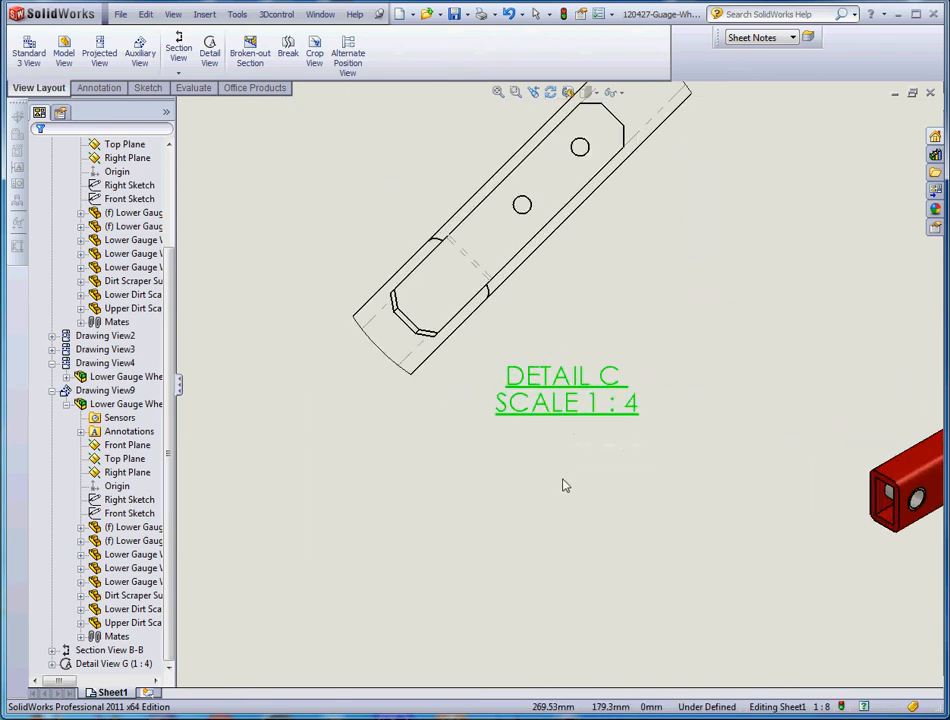
pyautogui.doubleClick(548, 410)
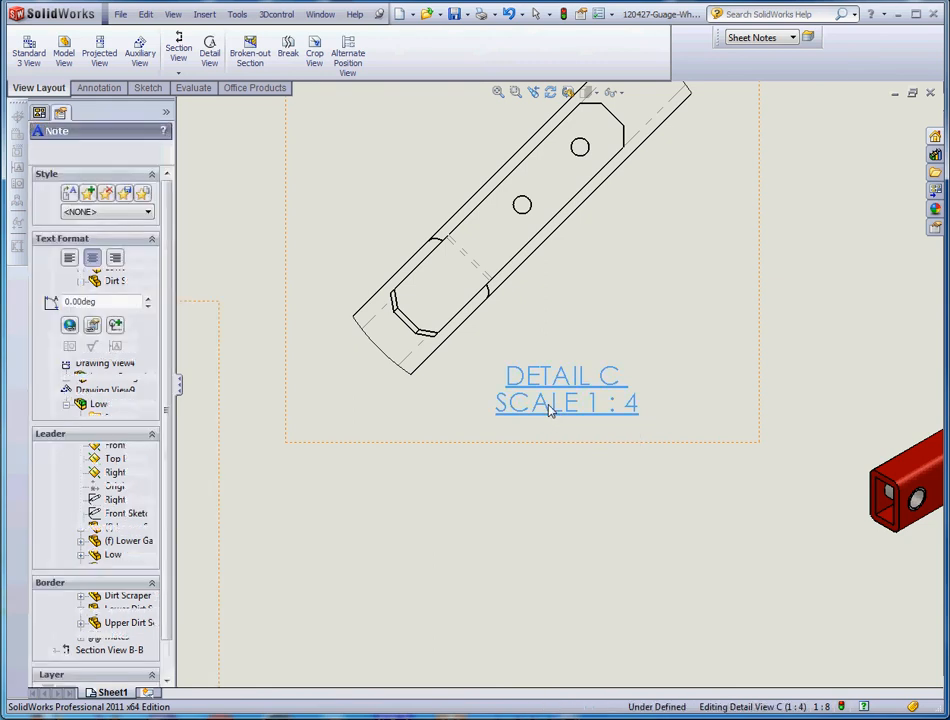
pyautogui.click(637, 414)
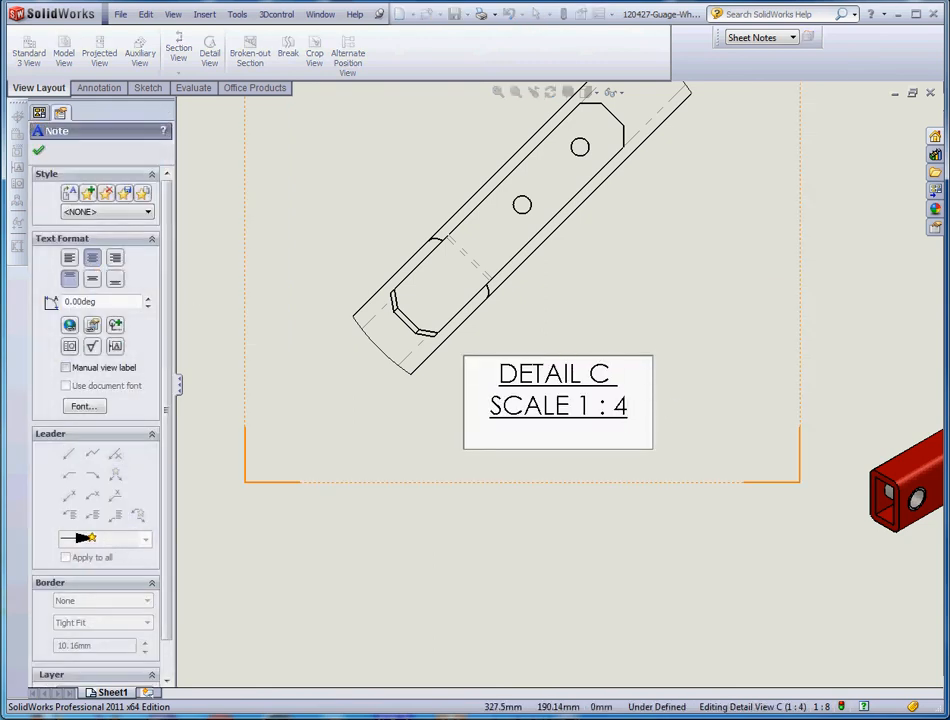
pyautogui.press('Return')
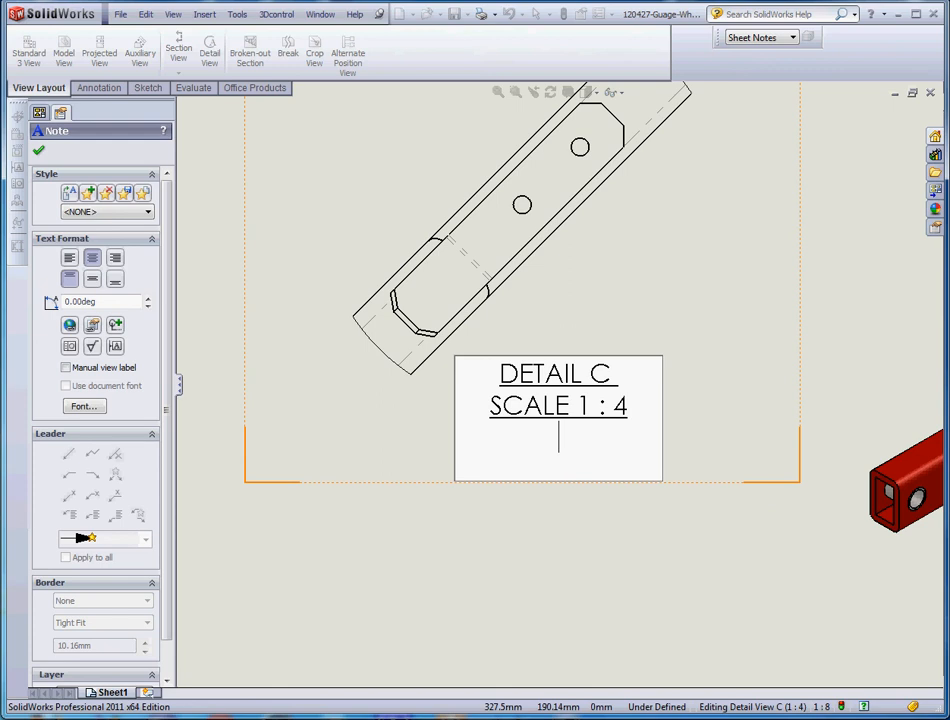
pyautogui.write('NOTE')
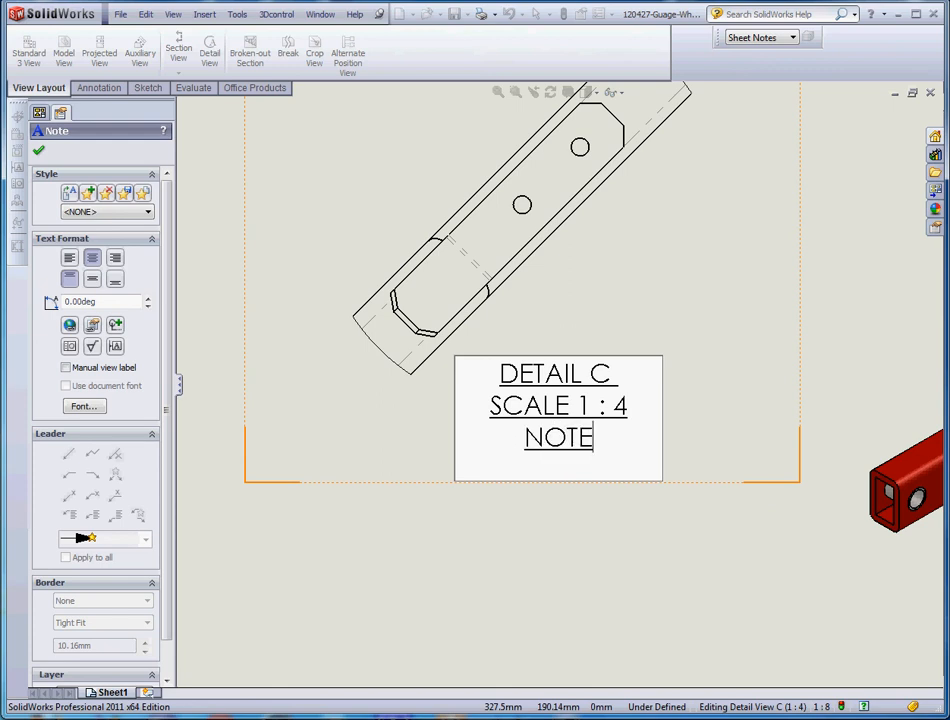
pyautogui.write(' 1')
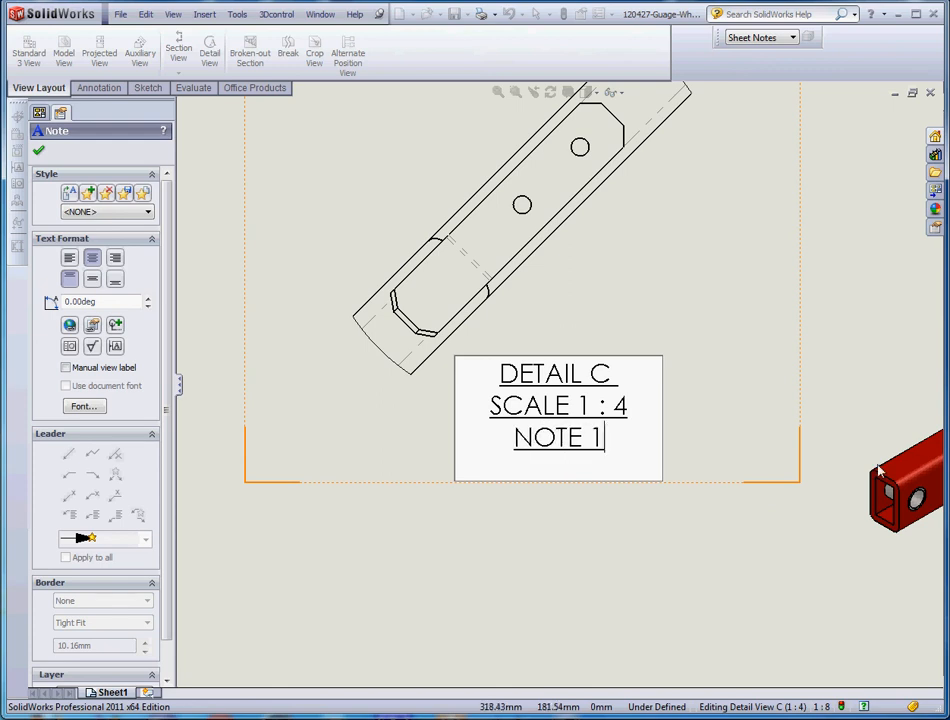
pyautogui.write(')')
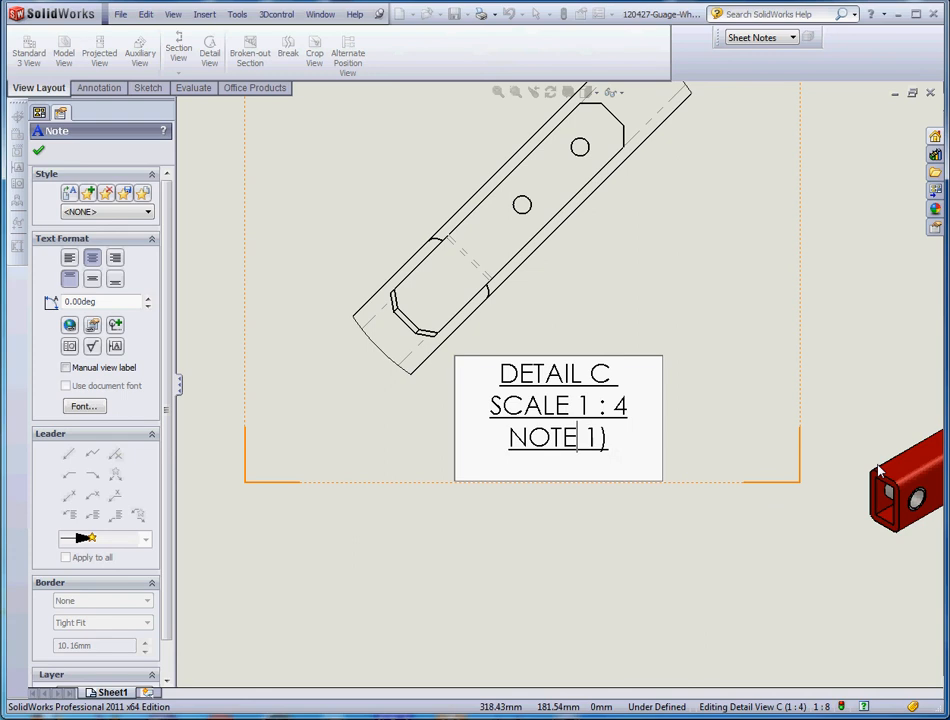
pyautogui.write('(')
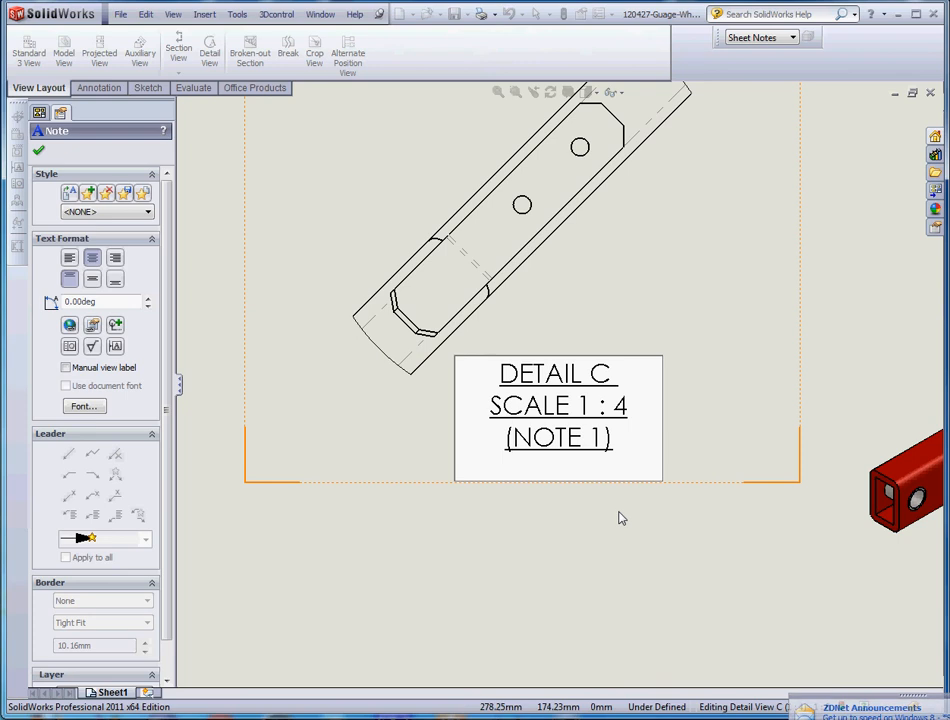
pyautogui.press('Escape')
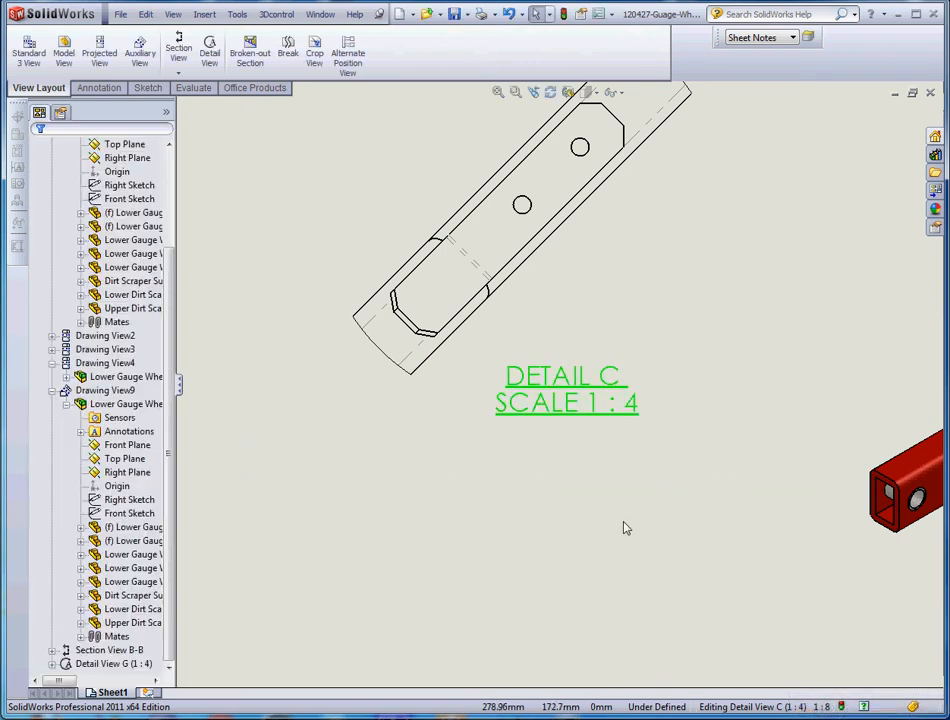
# Step: Try again to add a line beneath the scale in the Detail C label, reading "(NOTE1)"
pyautogui.doubleClick(553, 399)
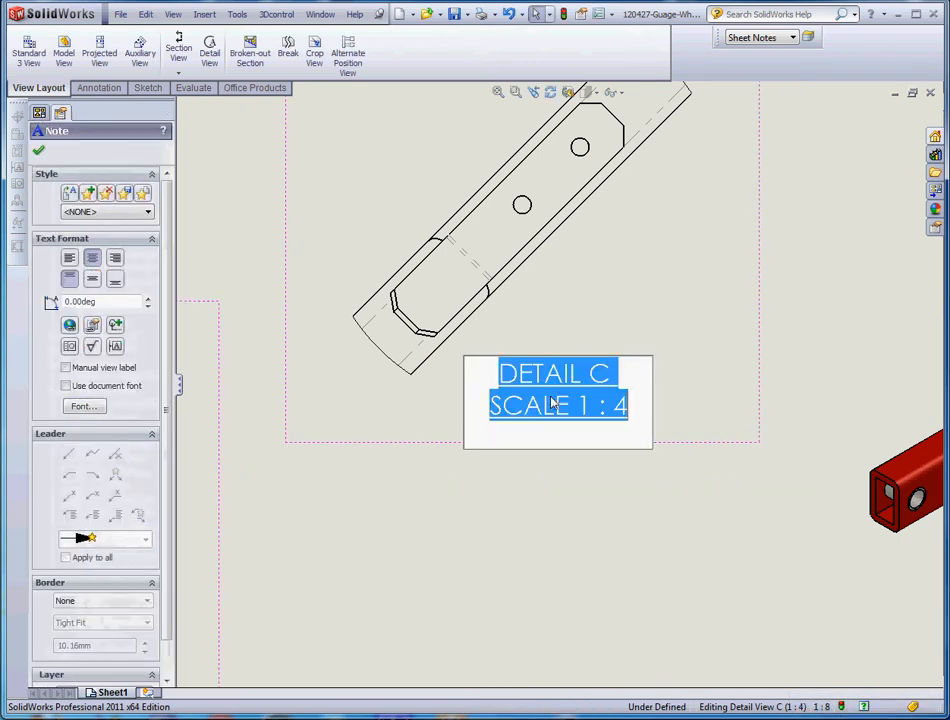
pyautogui.click(554, 401)
pyautogui.click(642, 408)
pyautogui.press('Return')
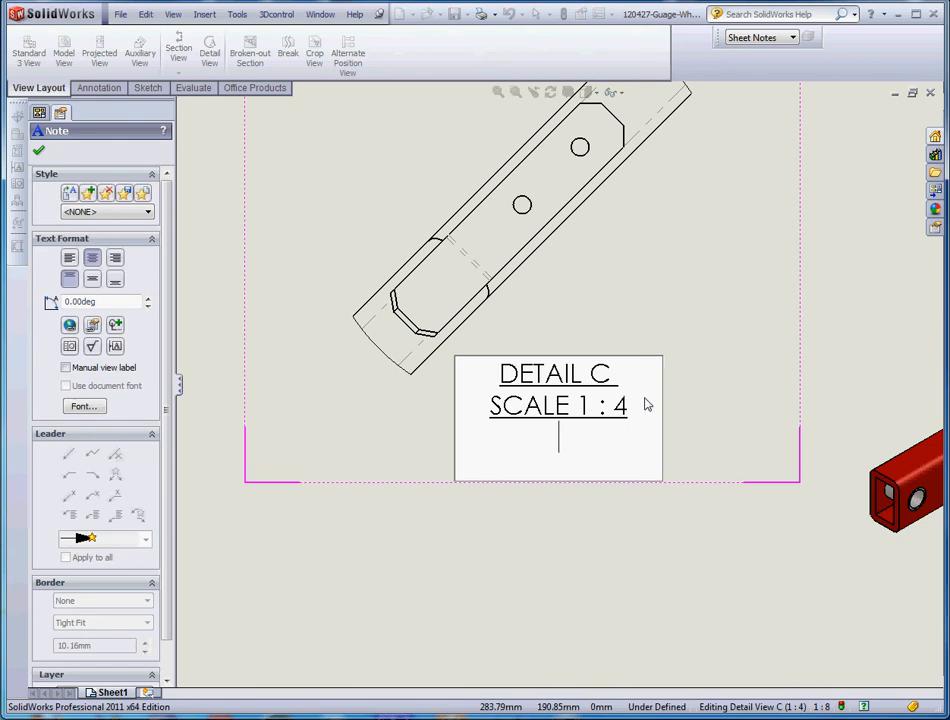
pyautogui.write('(NOTE1)')
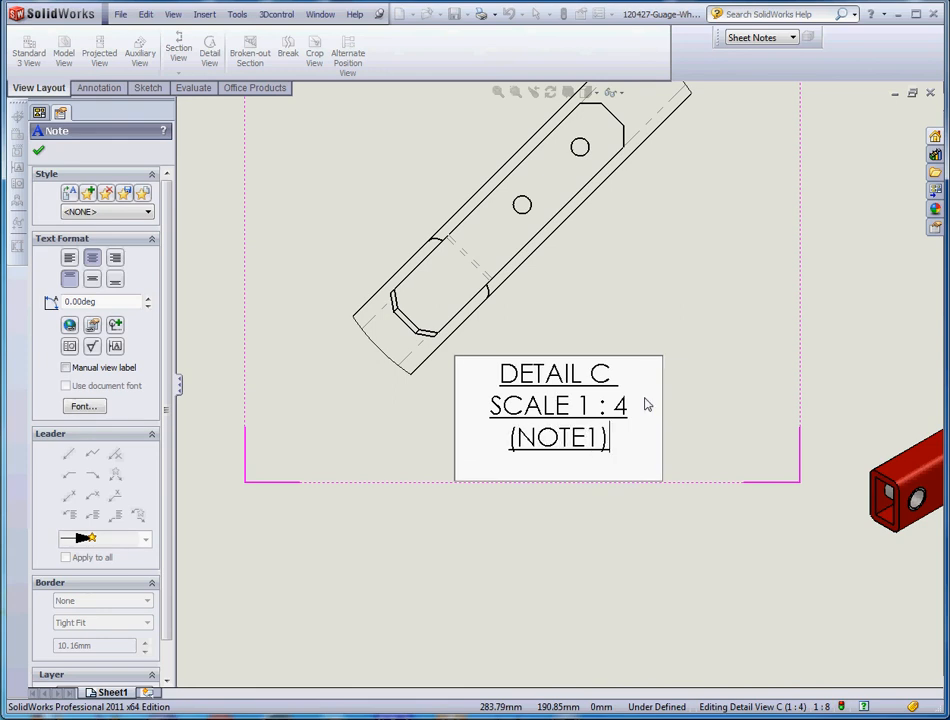
pyautogui.click(611, 578)
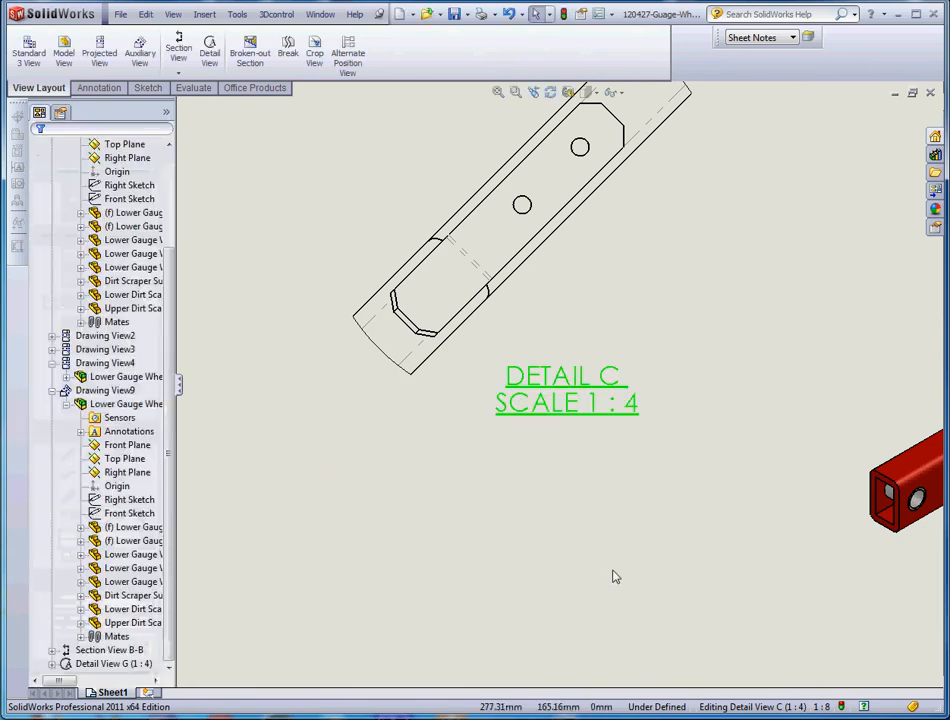
# Step: Add "(NOTE)" as a third line beneath the scale in the Detail C label, using the separate text editing window
pyautogui.click(576, 405)
pyautogui.click(568, 460)
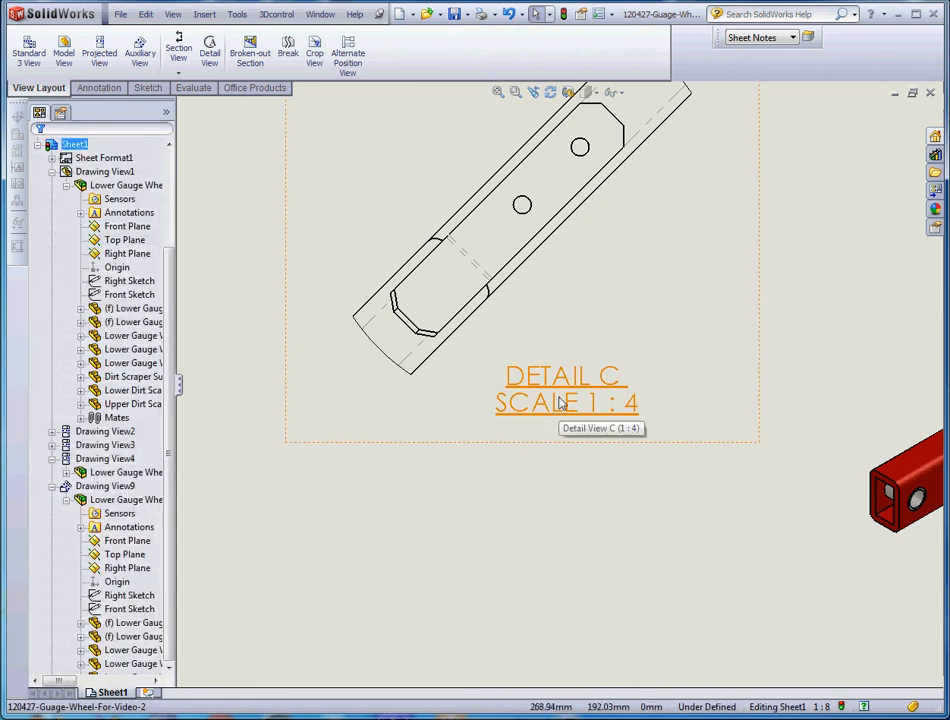
pyautogui.rightClick(563, 402)
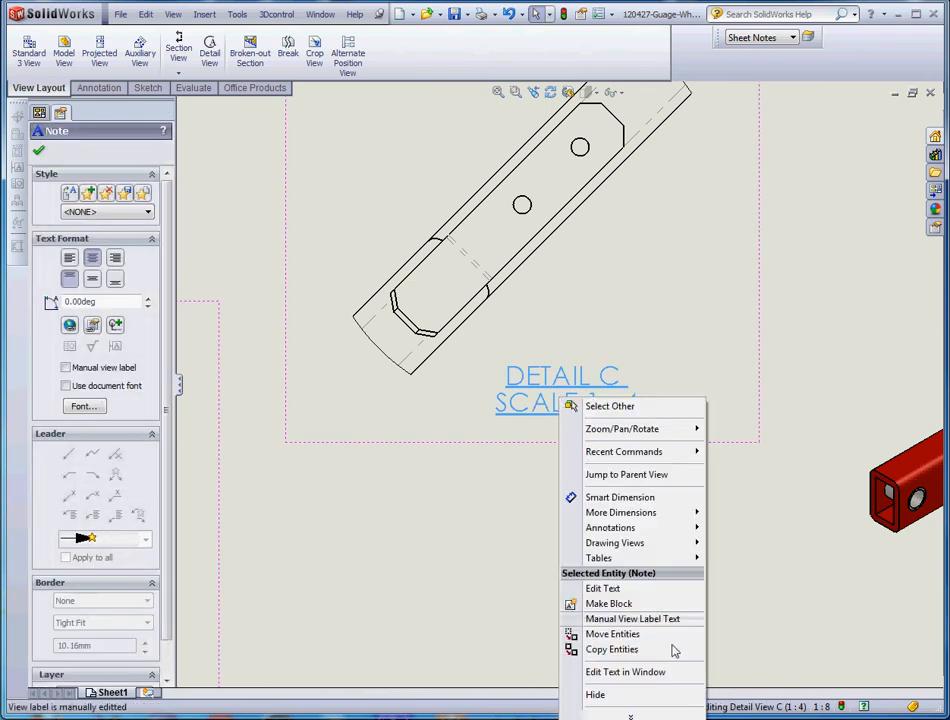
pyautogui.click(658, 678)
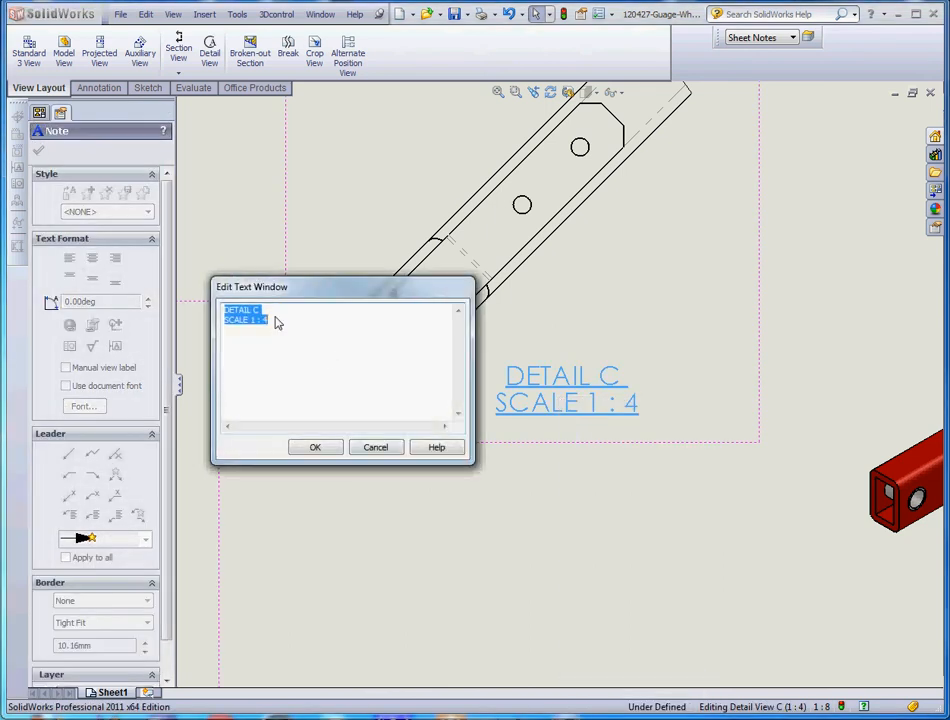
pyautogui.click(424, 336)
pyautogui.write('(')
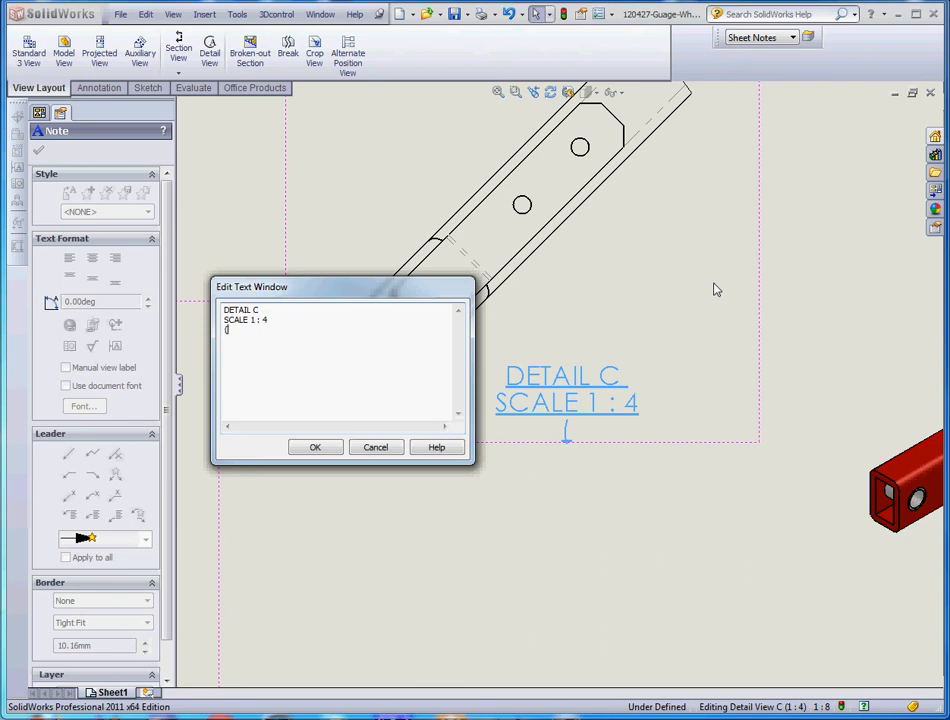
pyautogui.write('NOTE)')
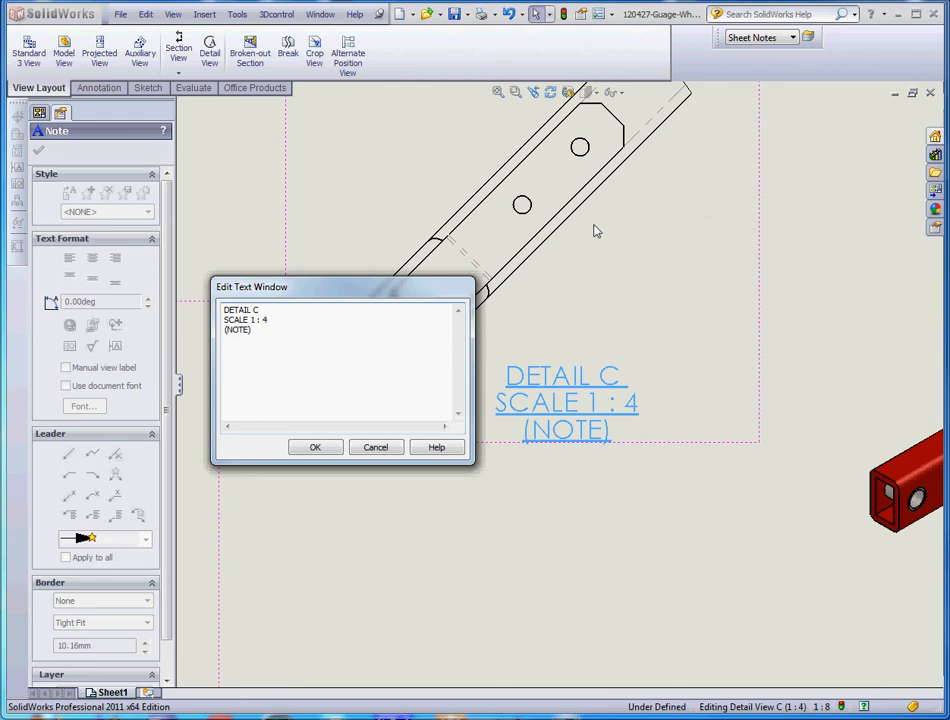
pyautogui.click(316, 453)
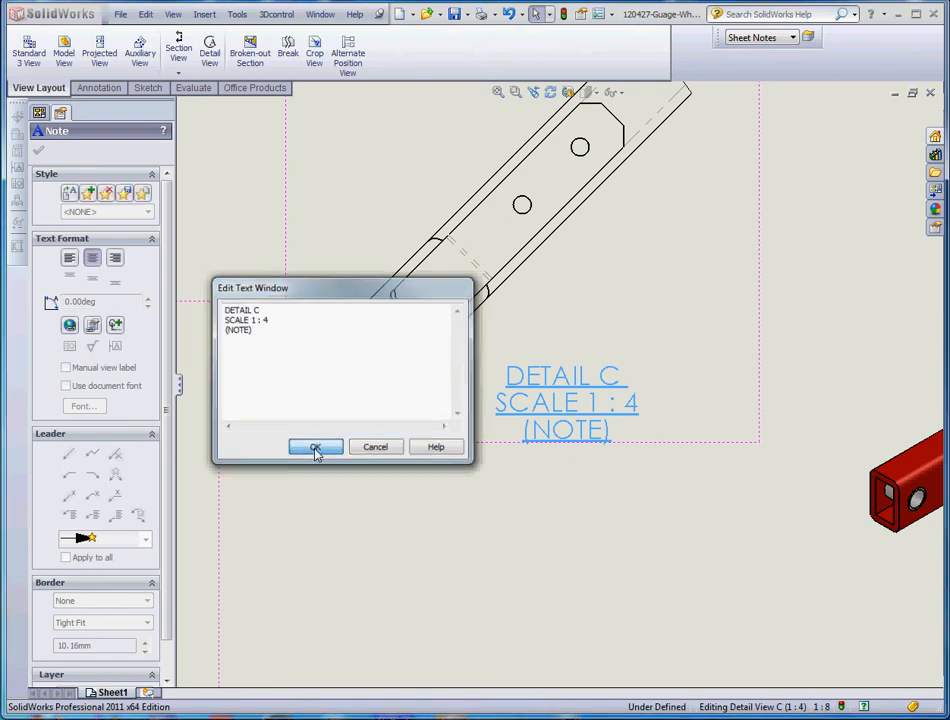
pyautogui.click(560, 551)
# Step: Review the finished sheet as a whole and up close, checking the Detail C label and the arrangement of the views
pyautogui.scroll(3, 584, 552)
pyautogui.scroll(2, 585, 430)
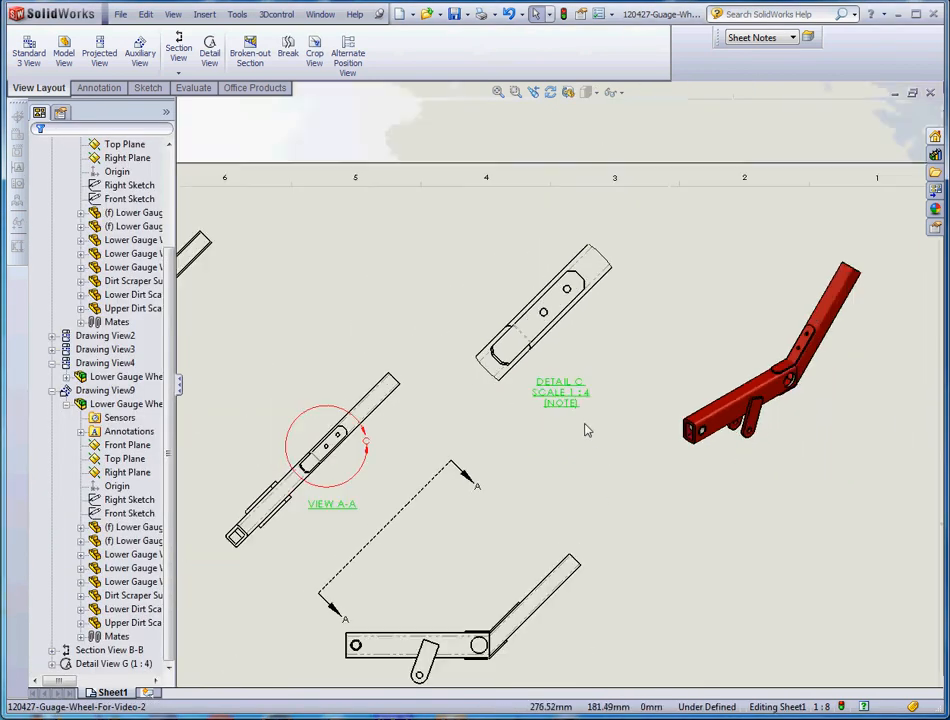
pyautogui.scroll(-3, 575, 403)
pyautogui.scroll(5, 577, 445)
pyautogui.scroll(3, 545, 437)
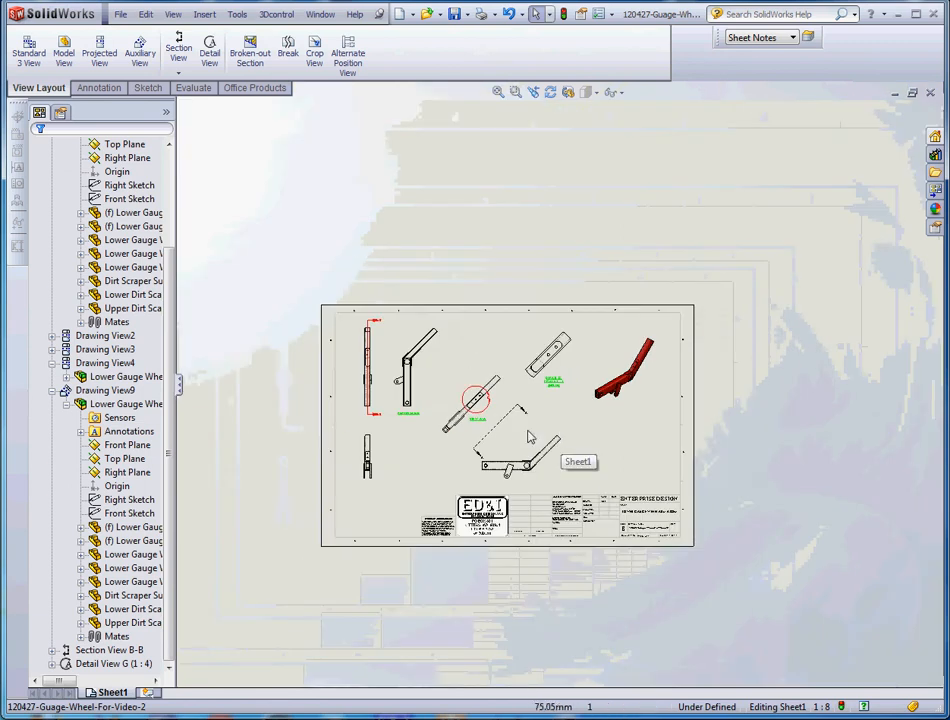
pyautogui.scroll(-2, 384, 484)
pyautogui.scroll(-2, 683, 365)
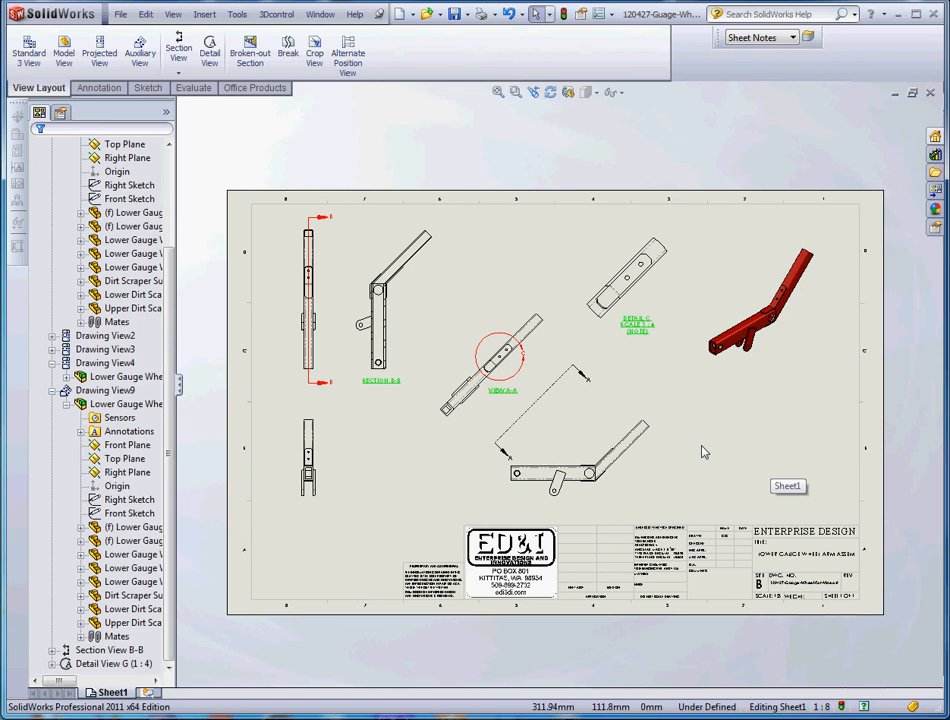
pyautogui.scroll(2, 695, 483)
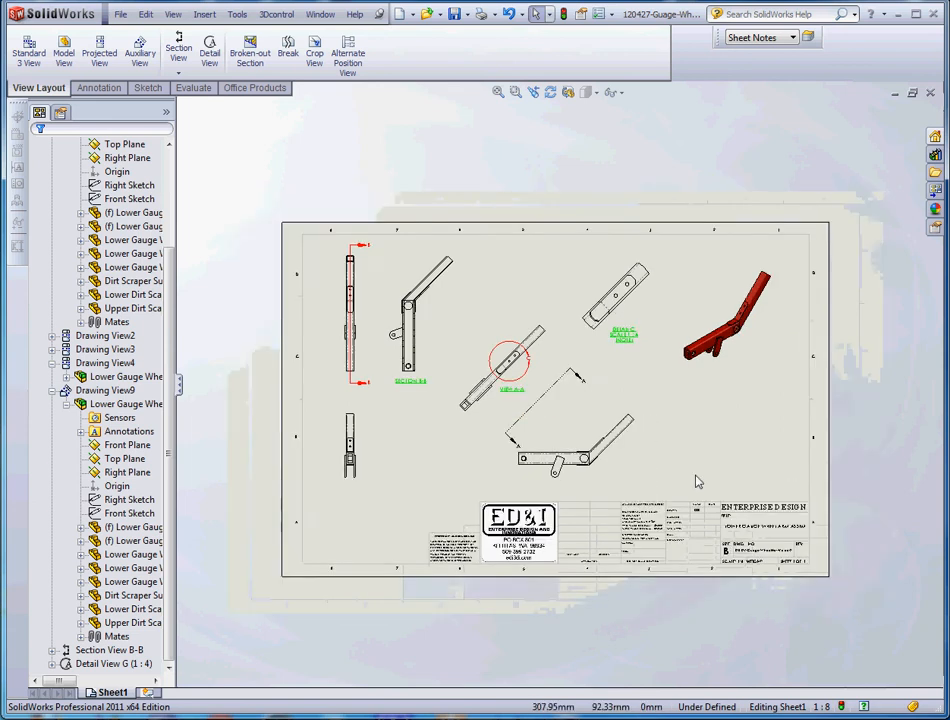
pyautogui.scroll(-5, 590, 362)
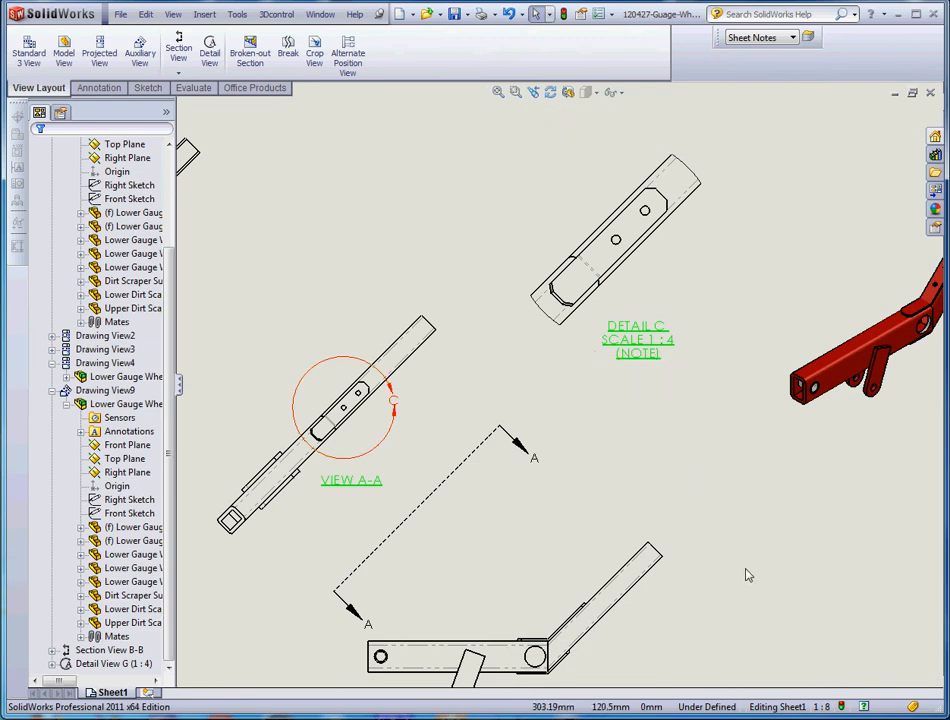
pyautogui.scroll(5, 746, 572)
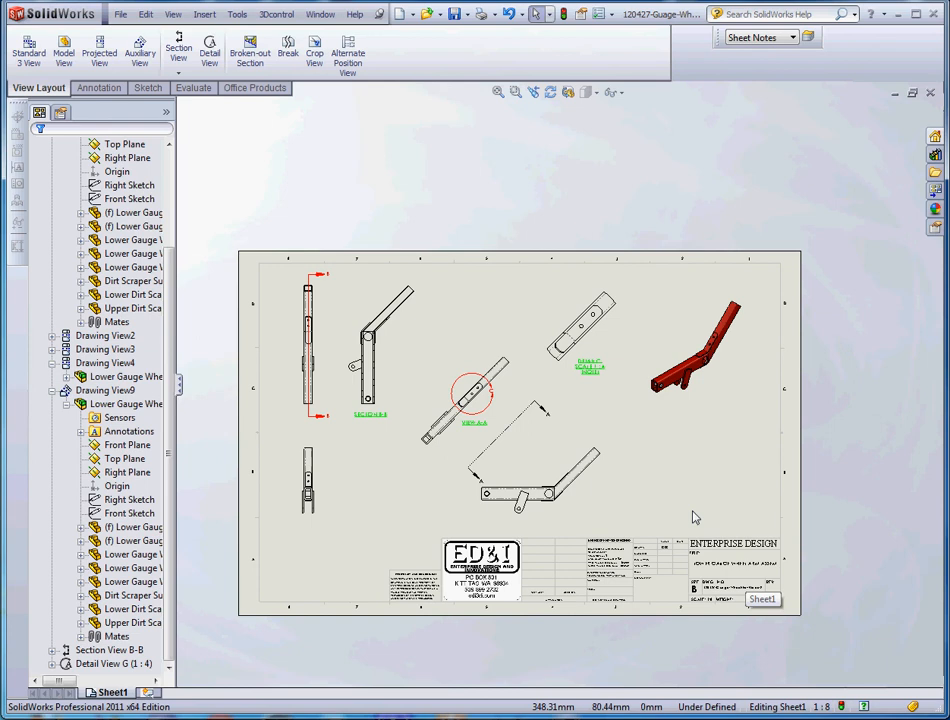